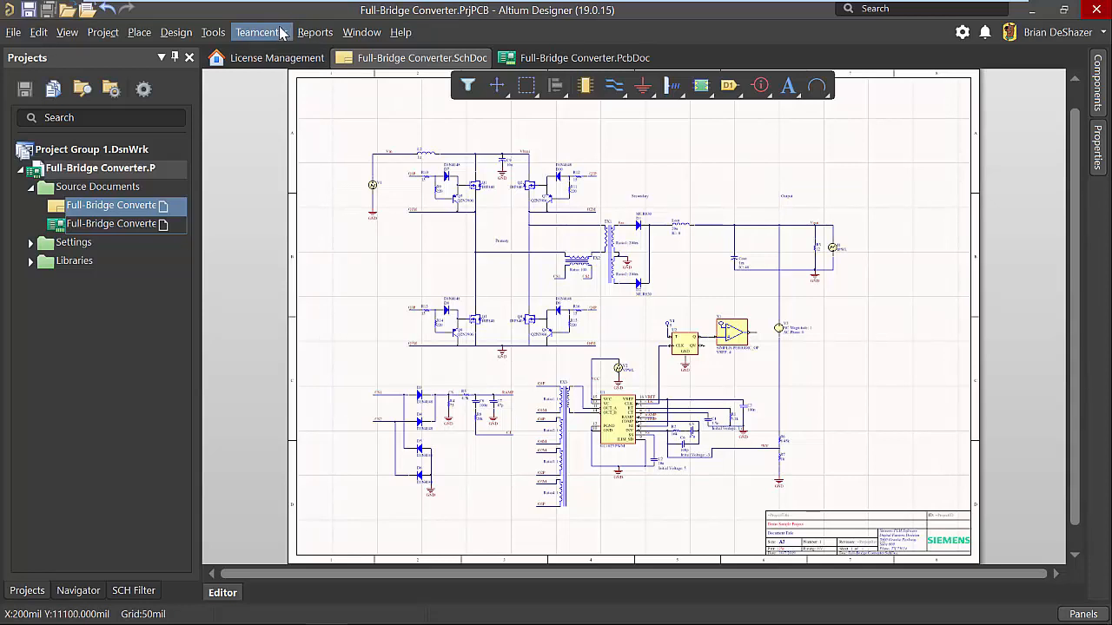
Start saving the Full-Bridge Converter project to Teamcenter as a new design with Save As.
click(281, 33)
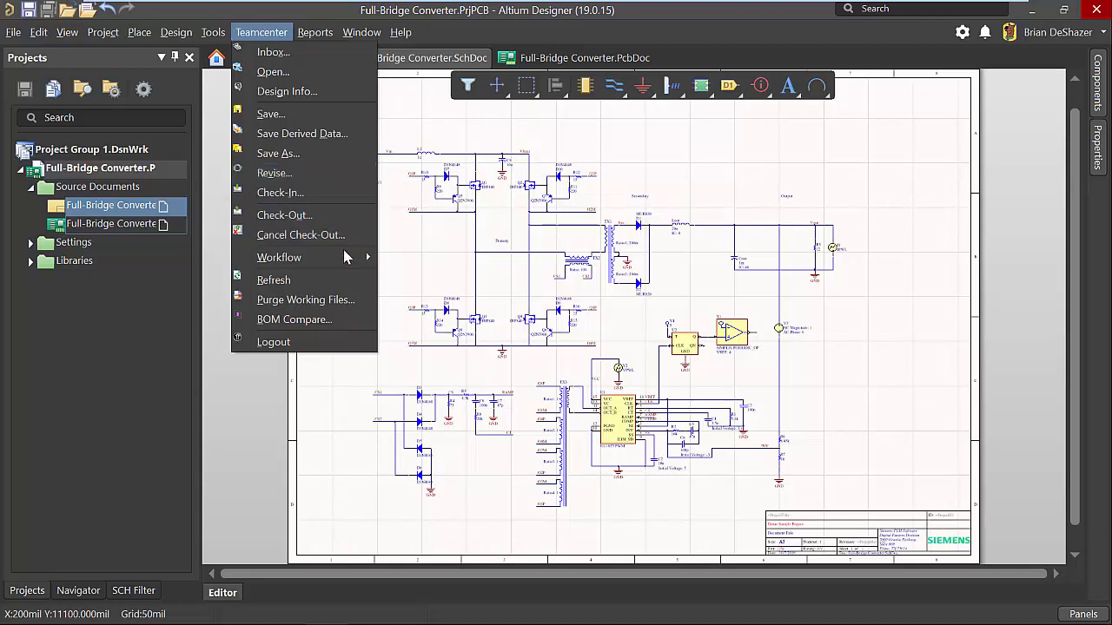
mouse_move(345, 257)
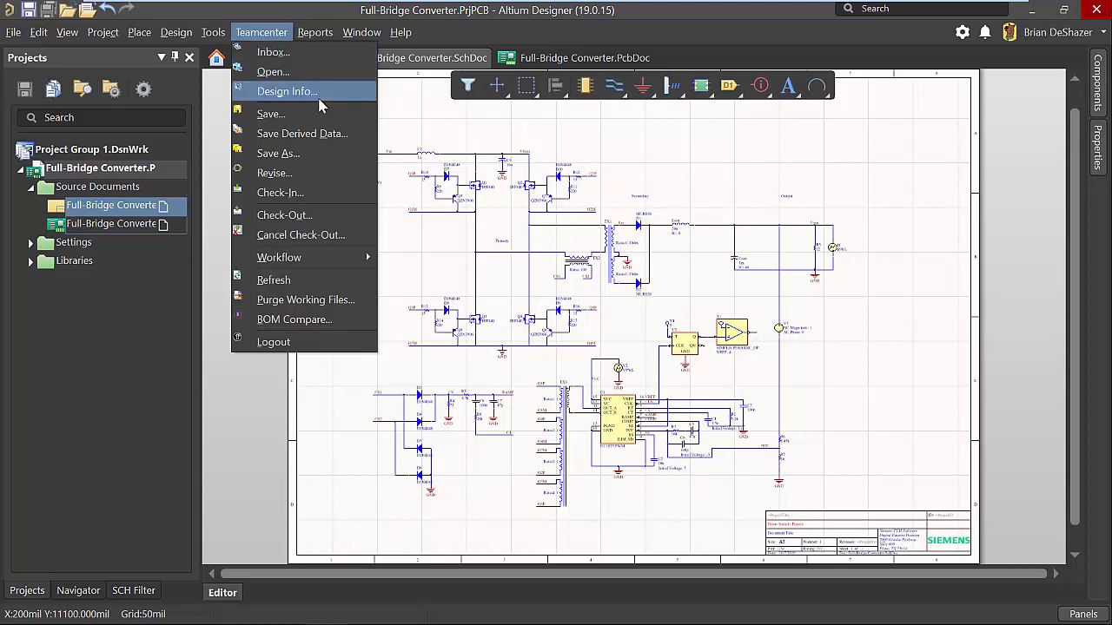
click(336, 154)
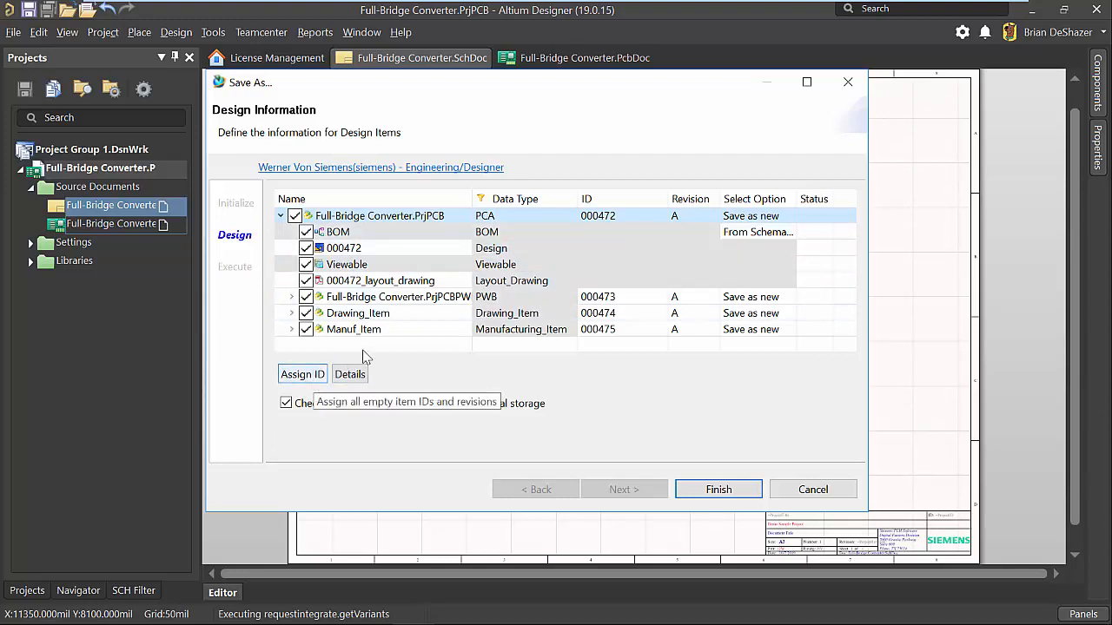
Name the top-level PCA design item Demo Project.
click(631, 224)
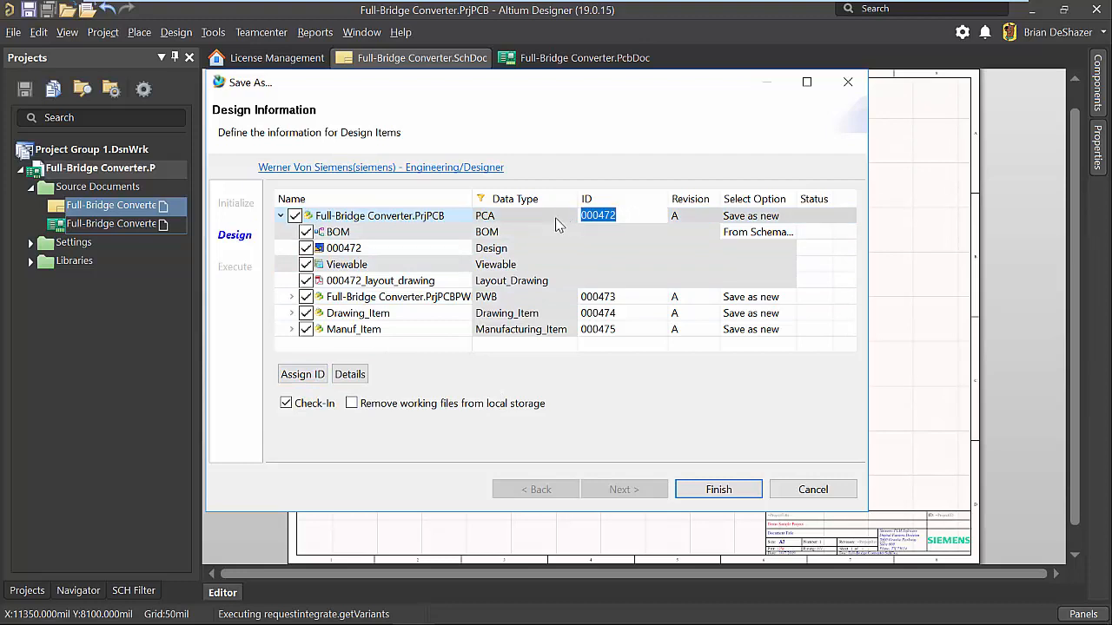
click(501, 217)
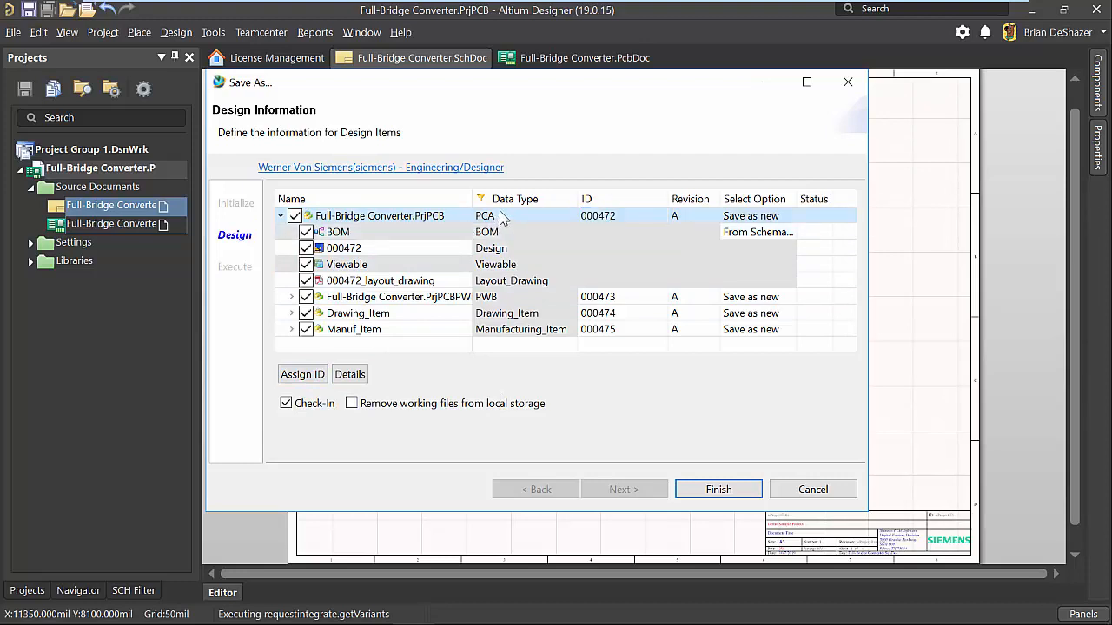
click(458, 218)
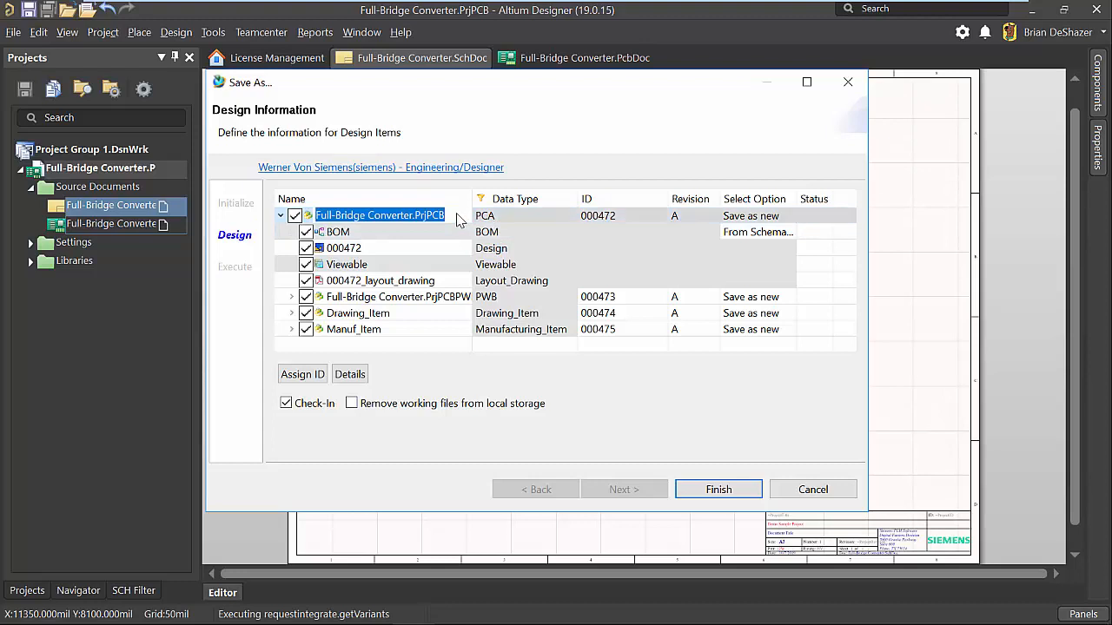
text(Demo )
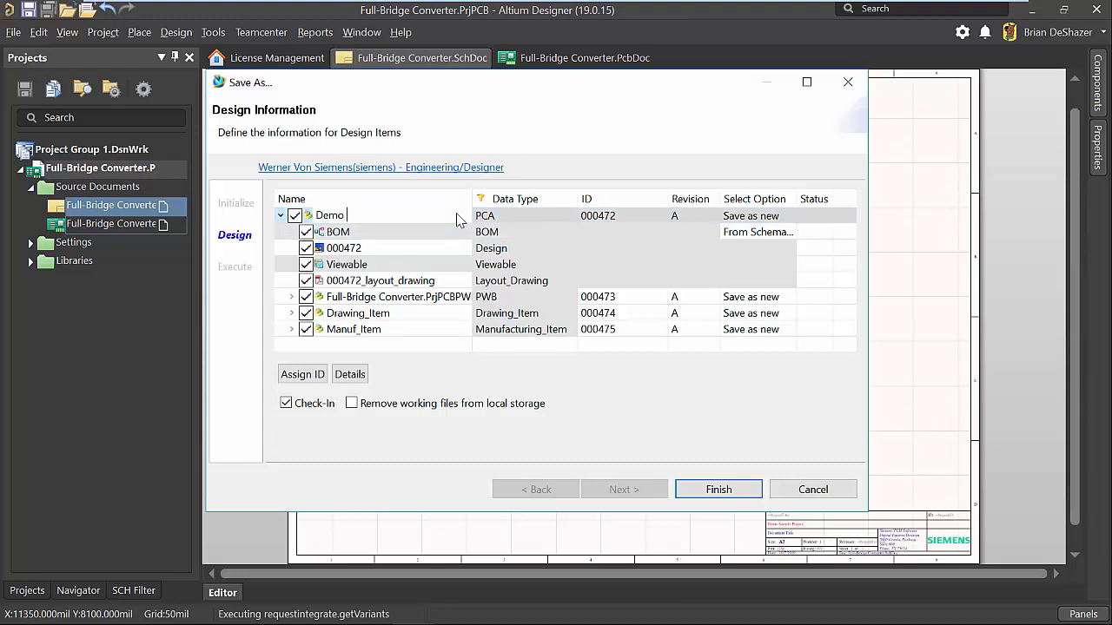
text(Project)
key(Return)
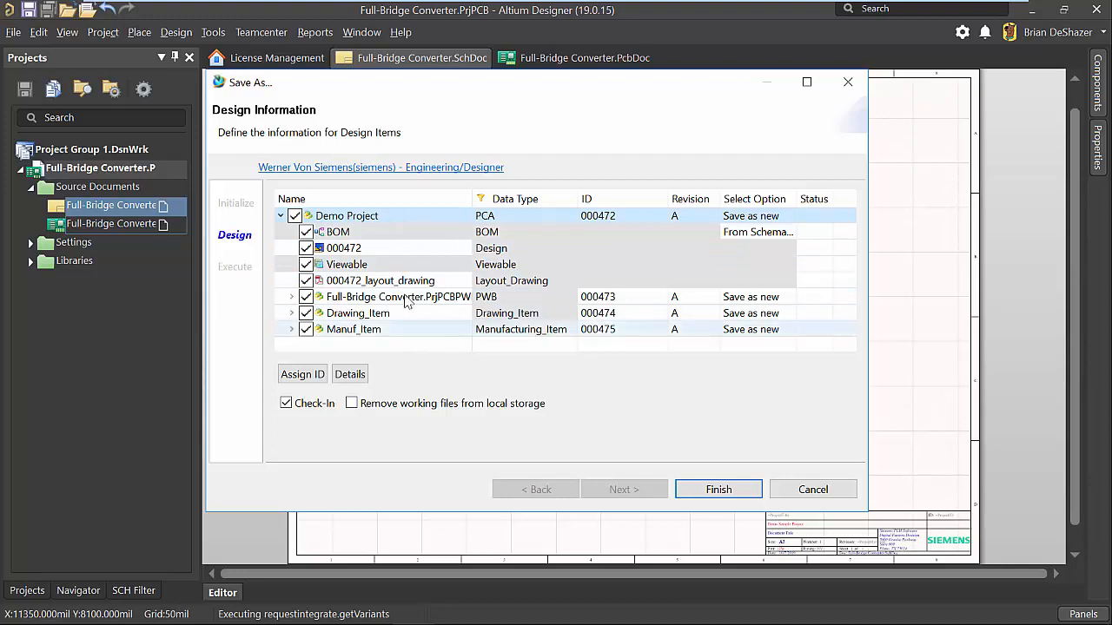
Look over the BOM, design and viewable entries and rename the PWB item as Board.
click(382, 236)
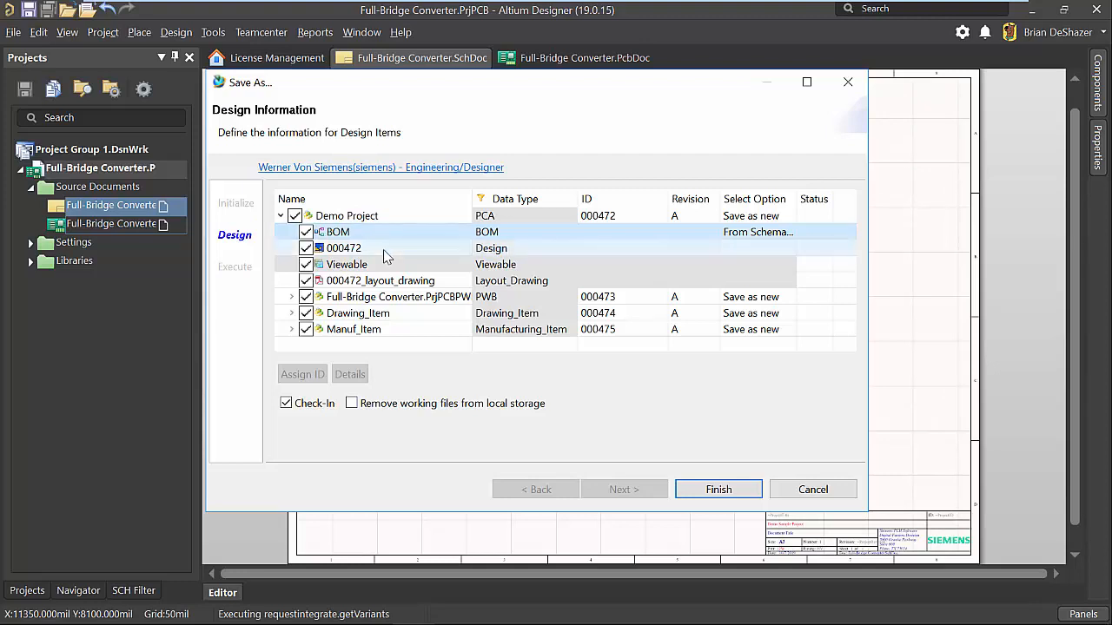
click(387, 252)
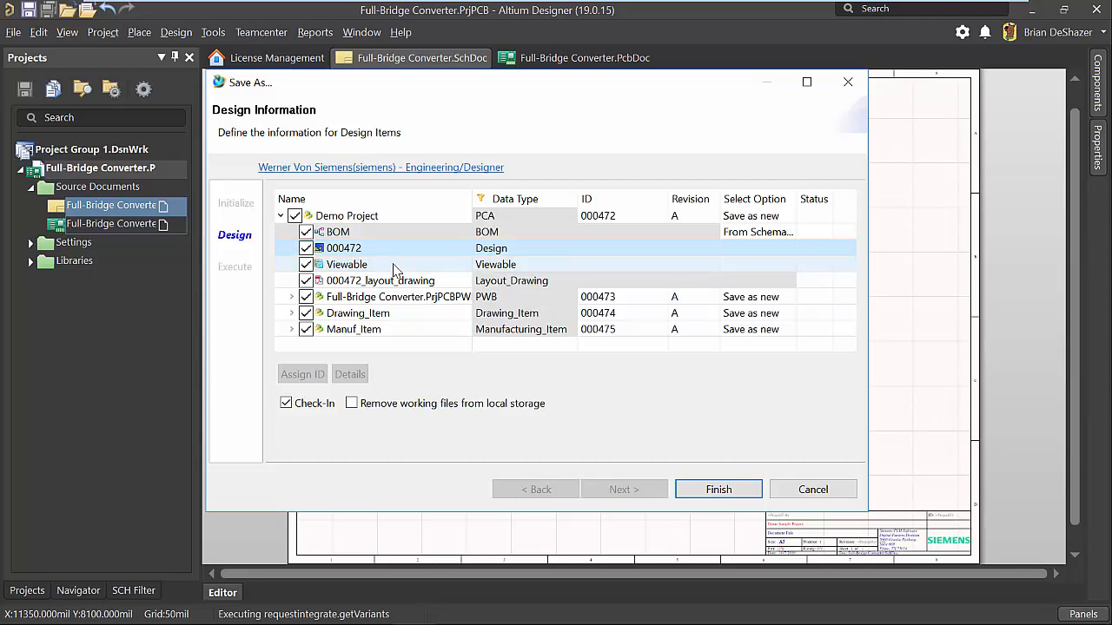
click(393, 266)
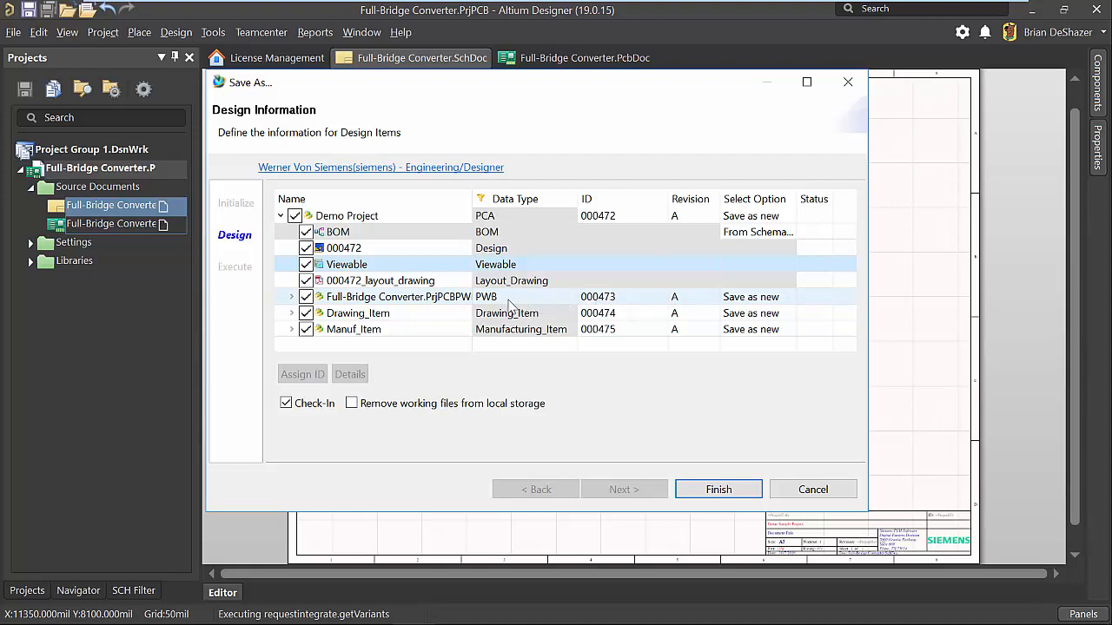
double_click(448, 300)
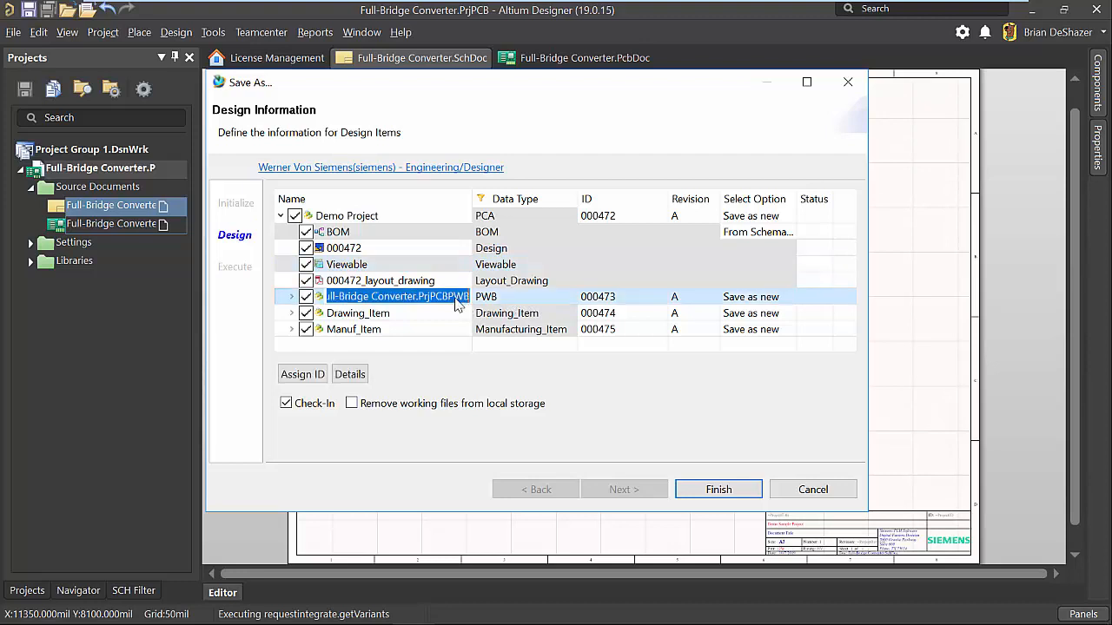
text(Board)
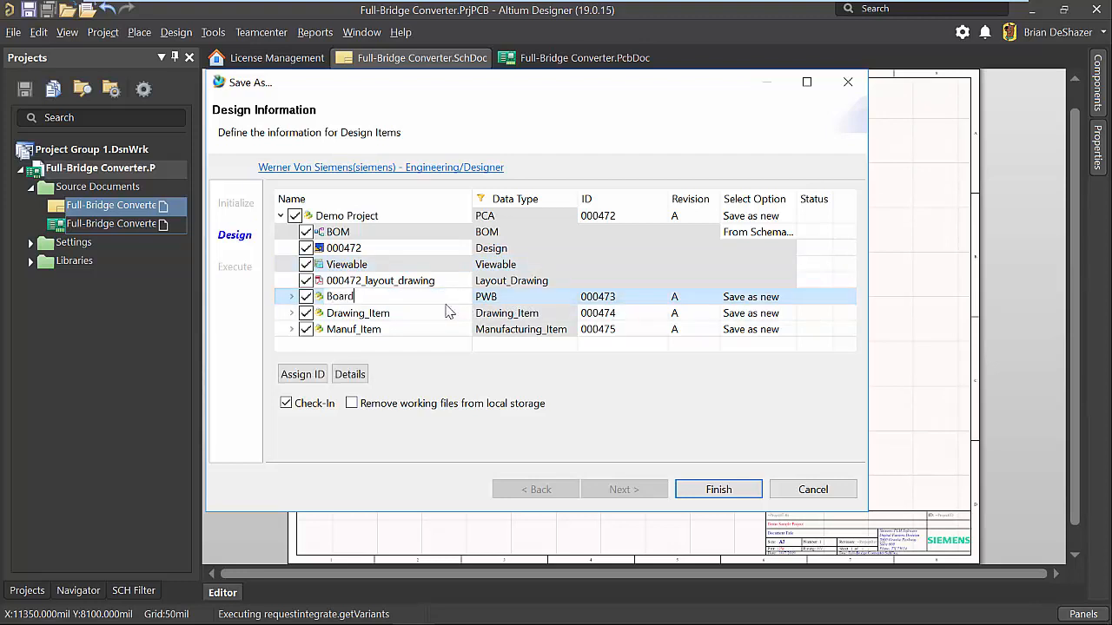
key(Return)
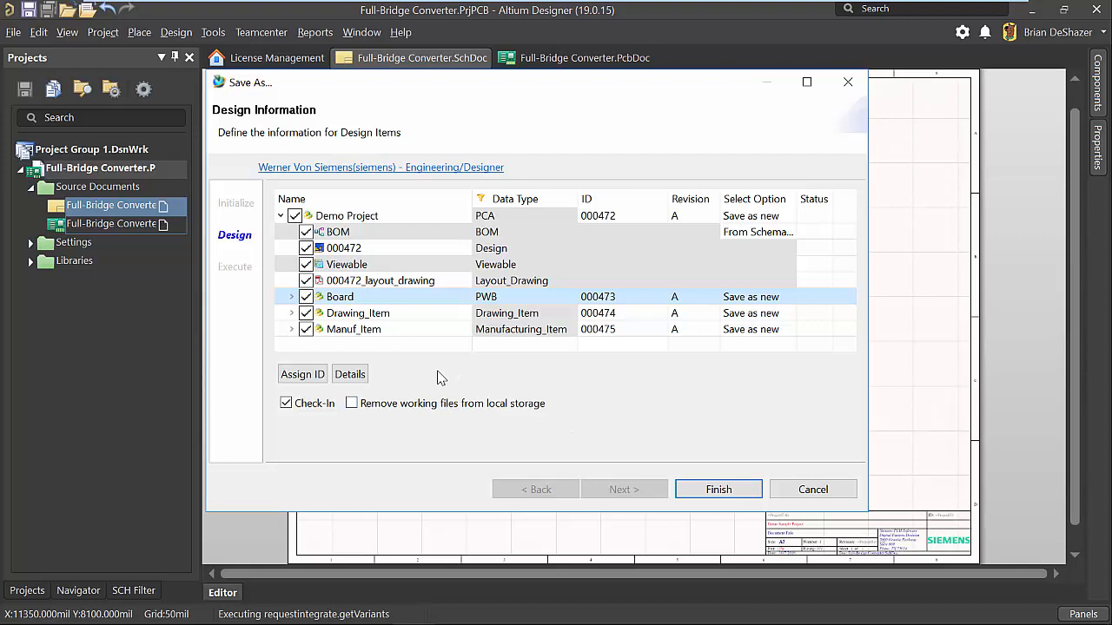
Examine the layout drawing and the derived files under the Board, Drawing_Item and Manuf_Item entries.
click(391, 317)
shift+click(396, 332)
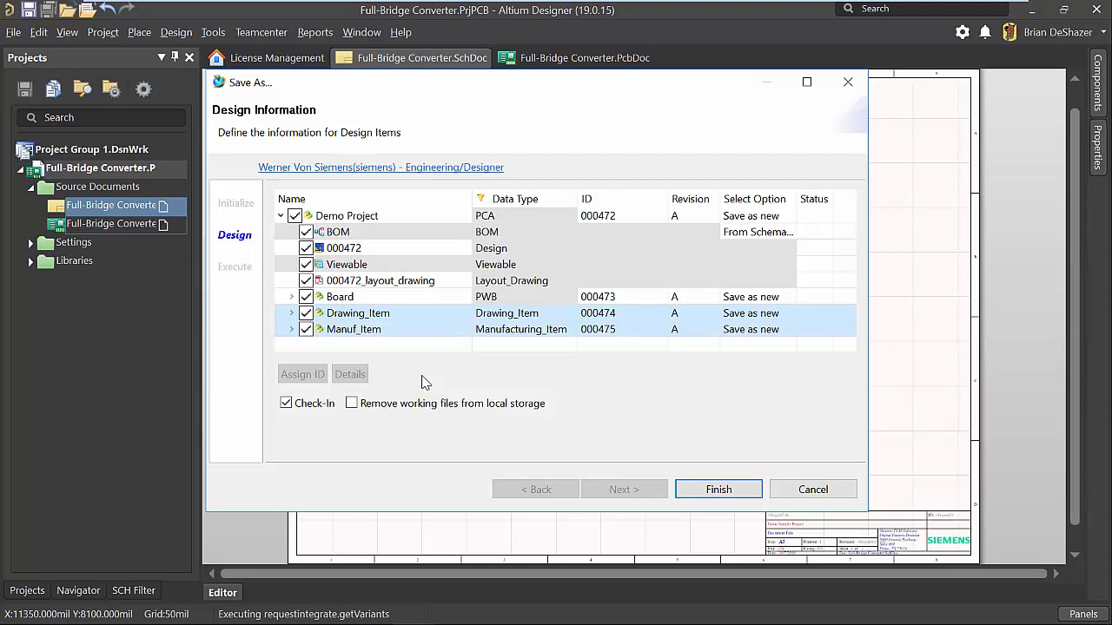
click(357, 284)
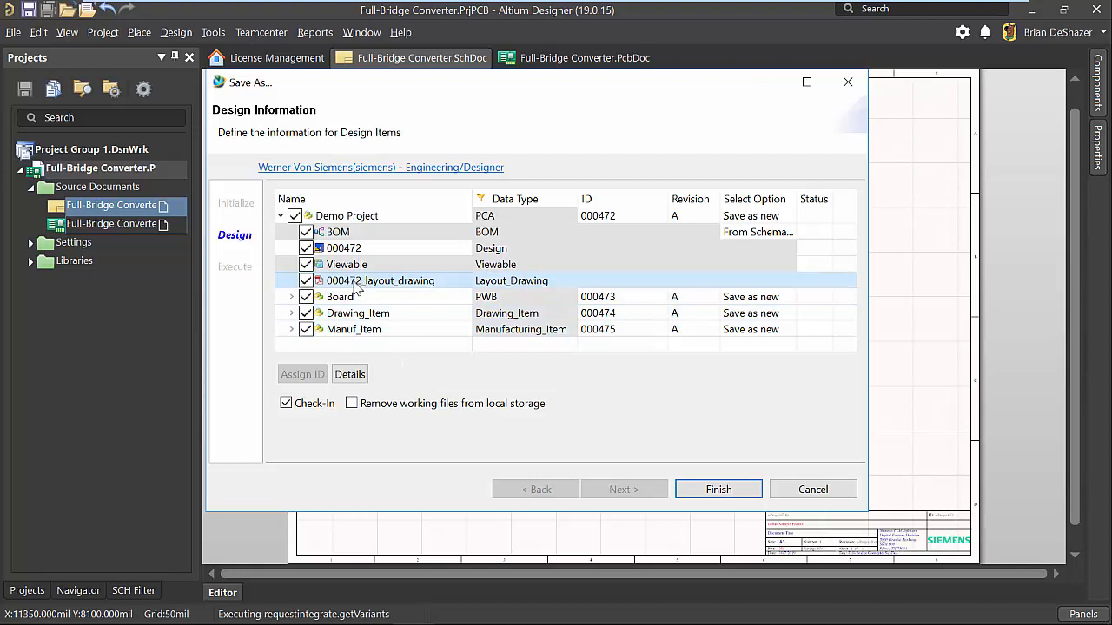
click(292, 297)
click(348, 317)
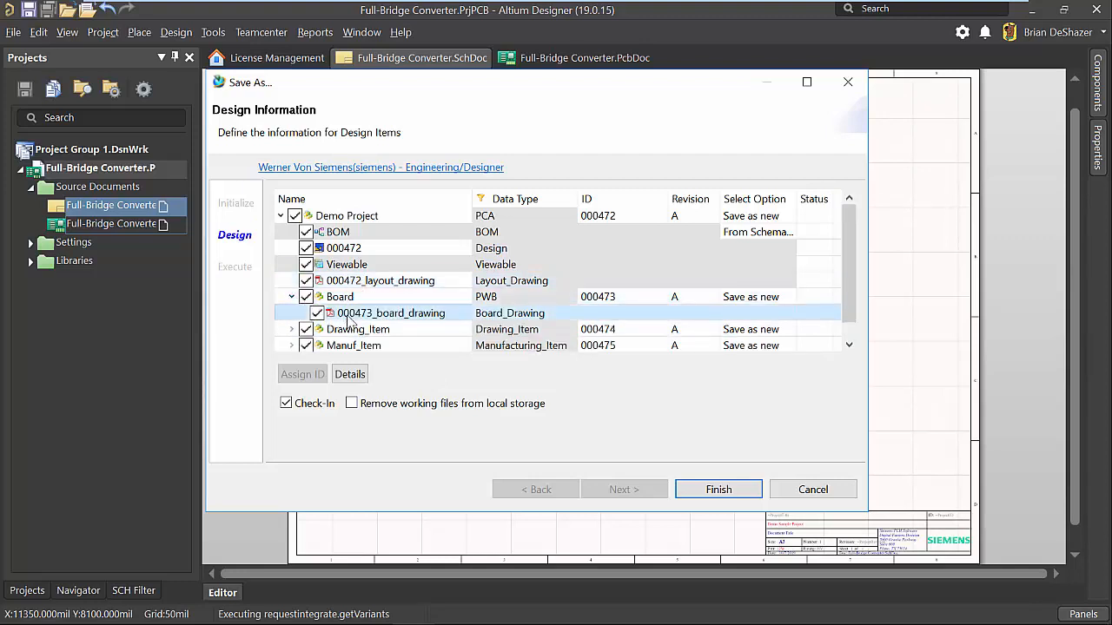
scroll(348, 316, down, 1)
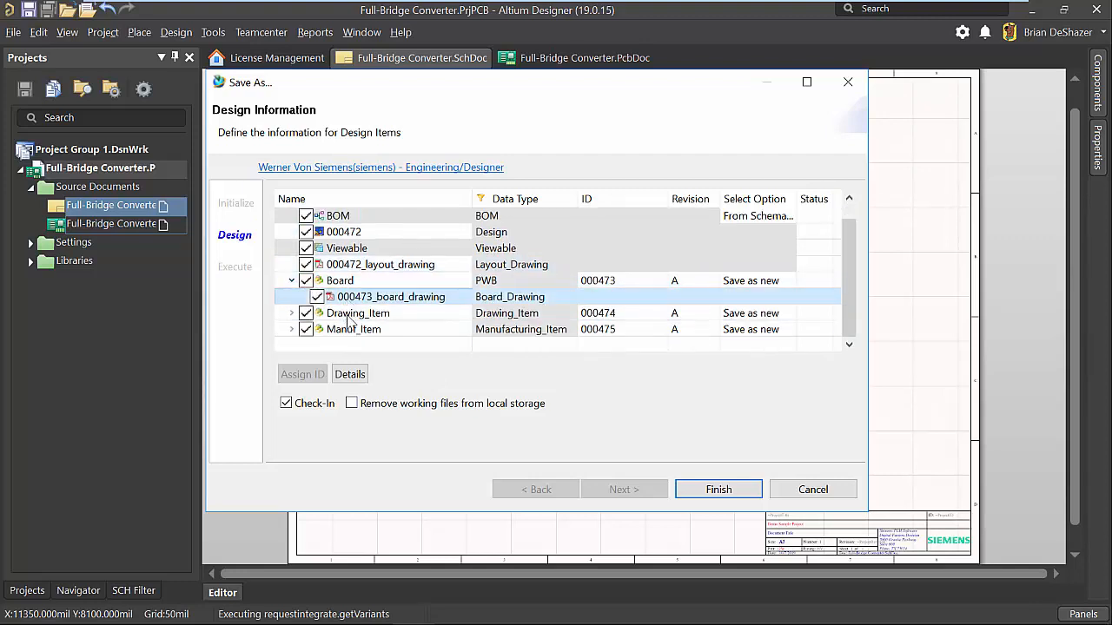
click(293, 313)
click(348, 330)
scroll(348, 335, down, 1)
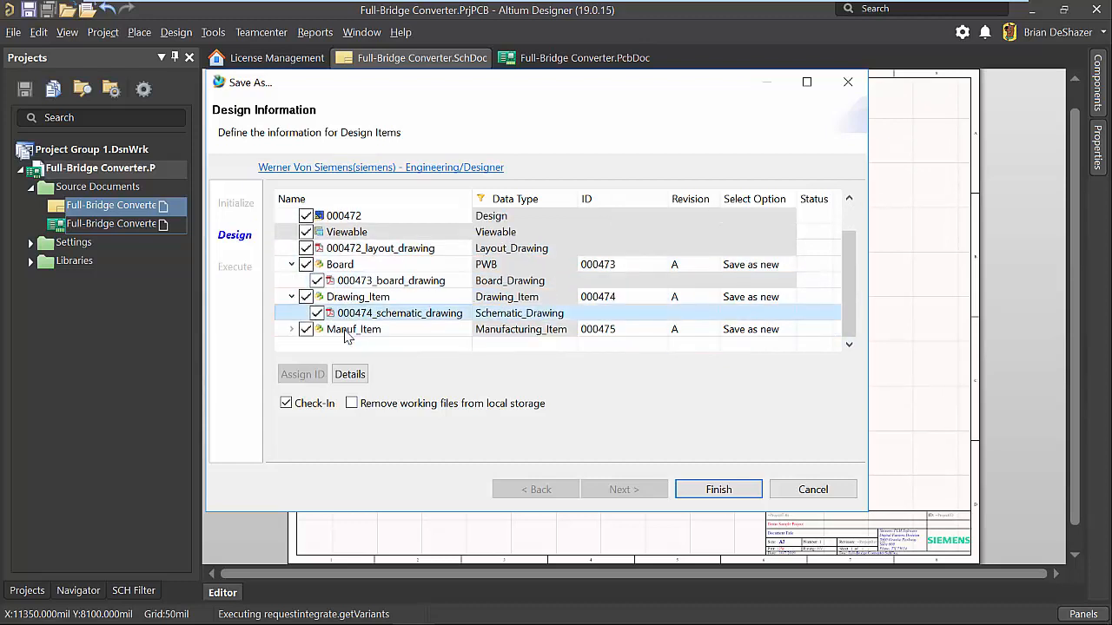
click(291, 329)
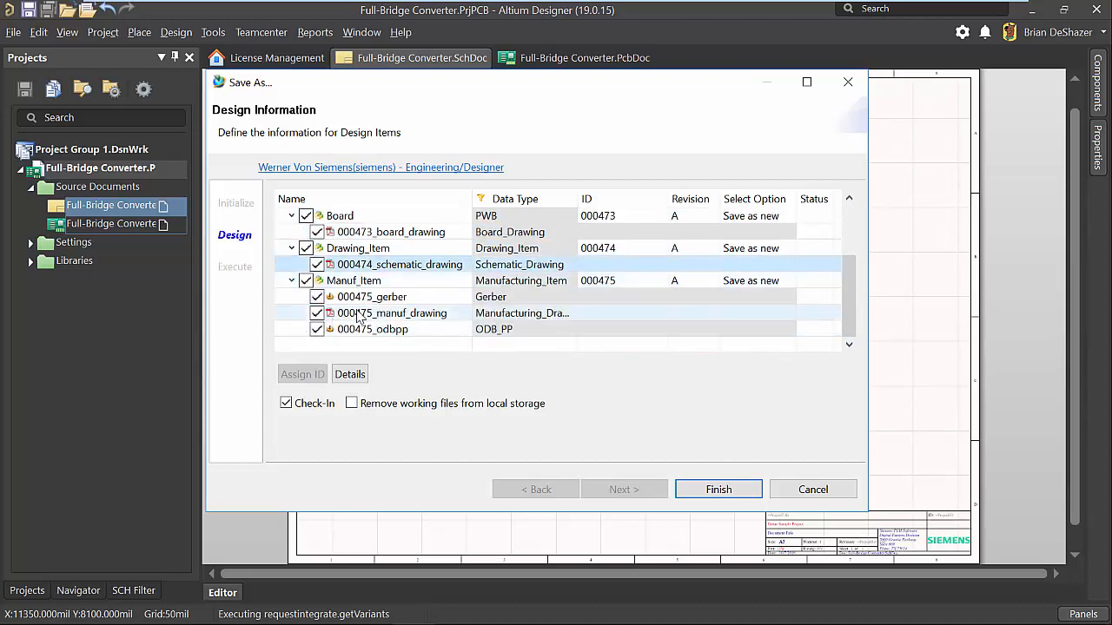
click(373, 316)
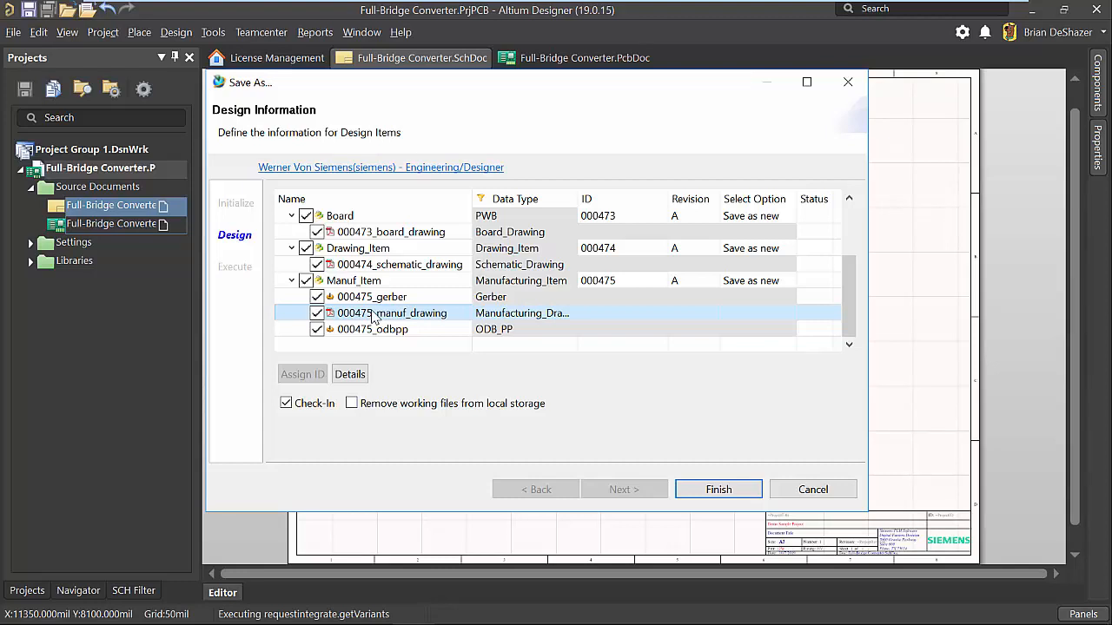
Finish the Save As with Check-In enabled to store all the listed design items in Teamcenter.
scroll(373, 317, up, 2)
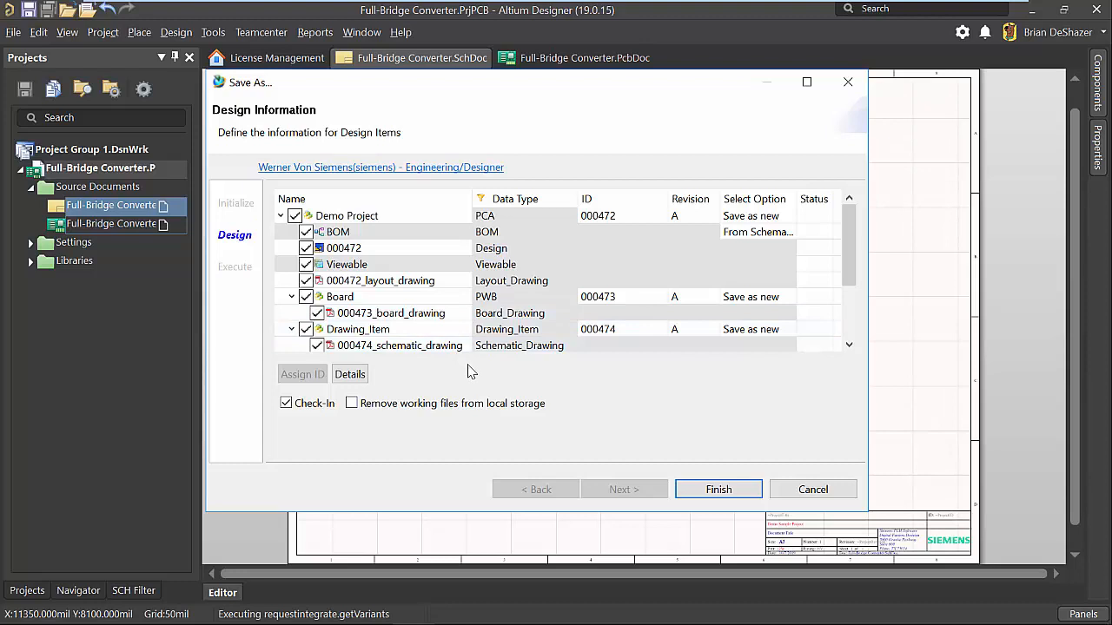
click(699, 491)
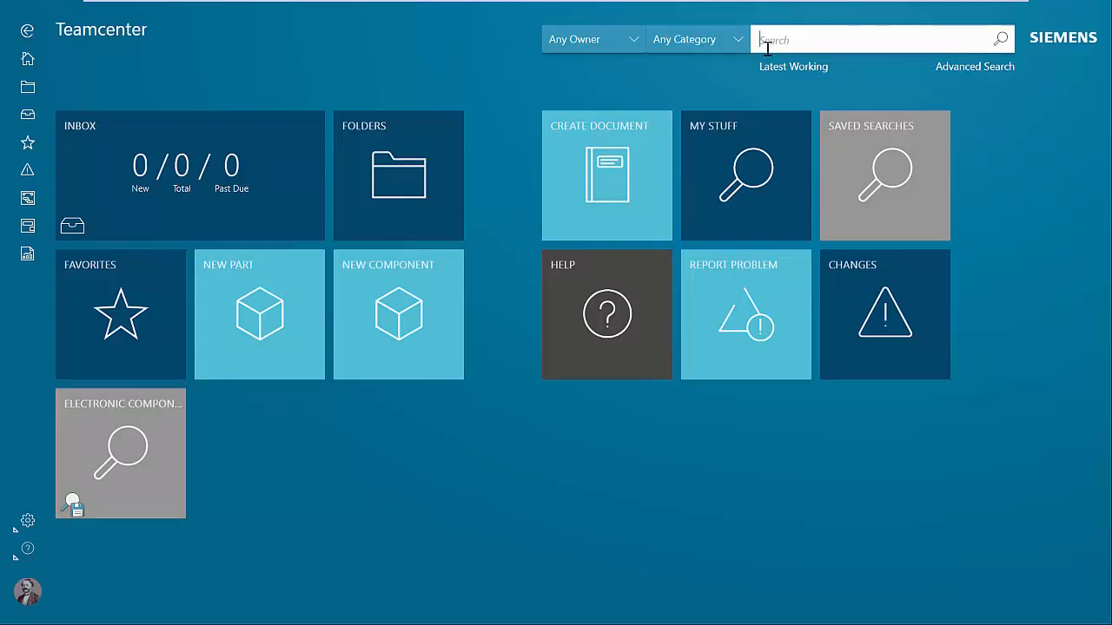
In the Teamcenter web client, search for Demo and open the Demo Project item revision.
text(Demo)
key(Return)
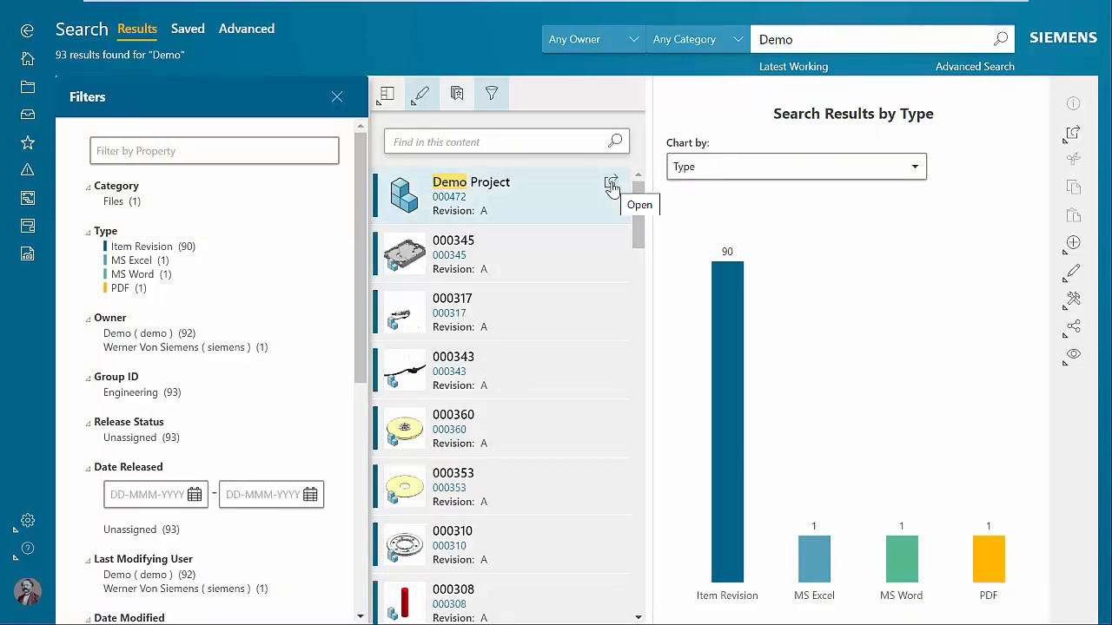
click(612, 185)
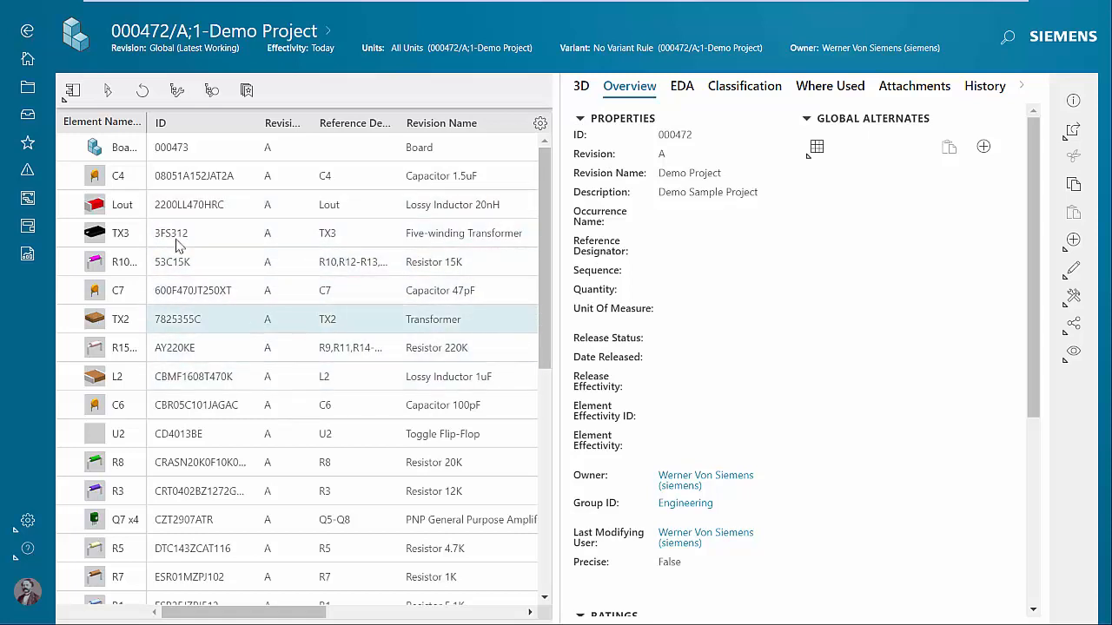
Show the Demo Project structure in Tree view and examine the full list of board components.
click(72, 89)
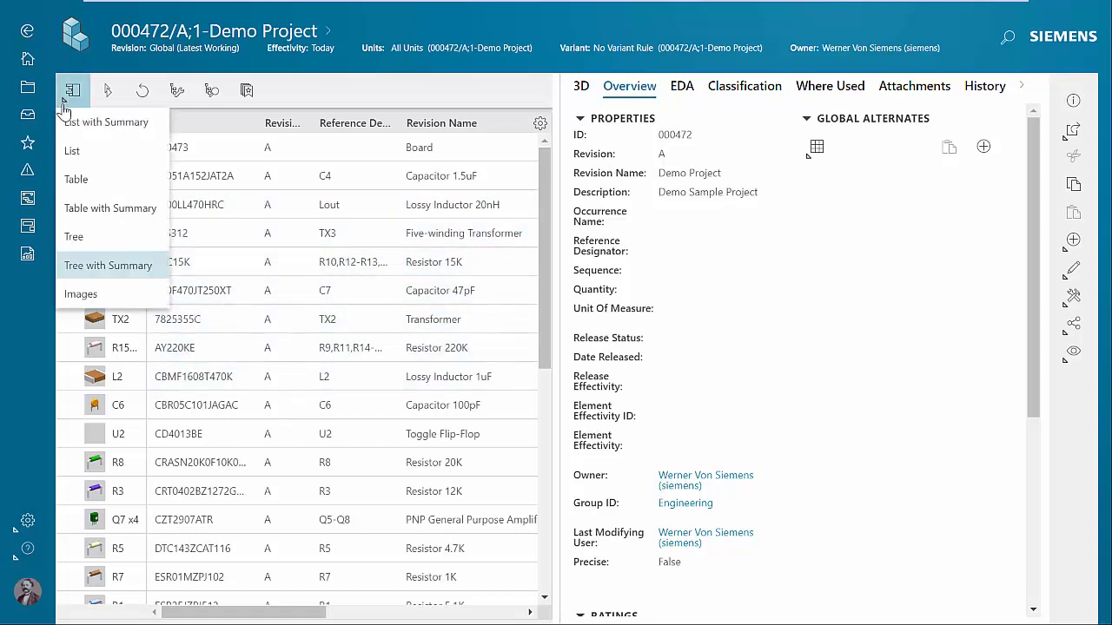
click(102, 237)
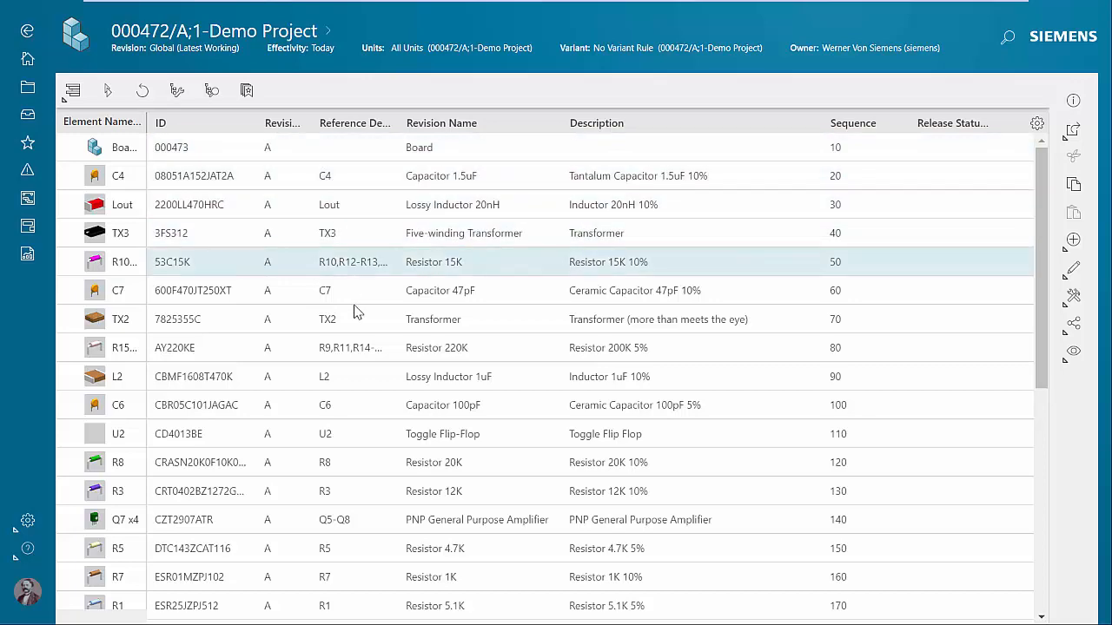
scroll(343, 488, down, 5)
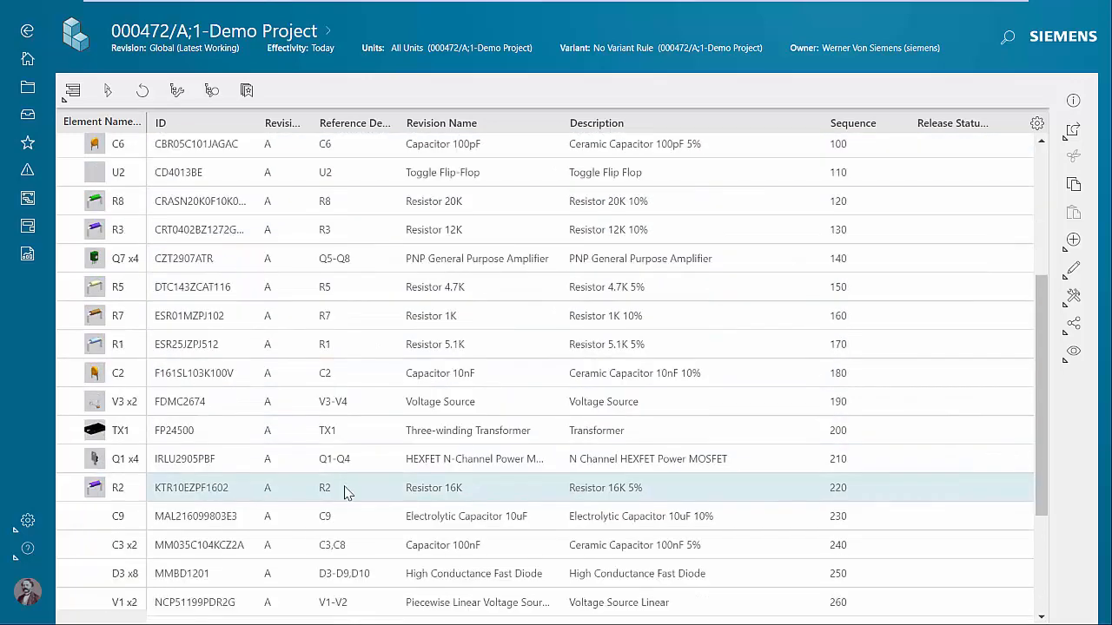
scroll(348, 499, down, 1)
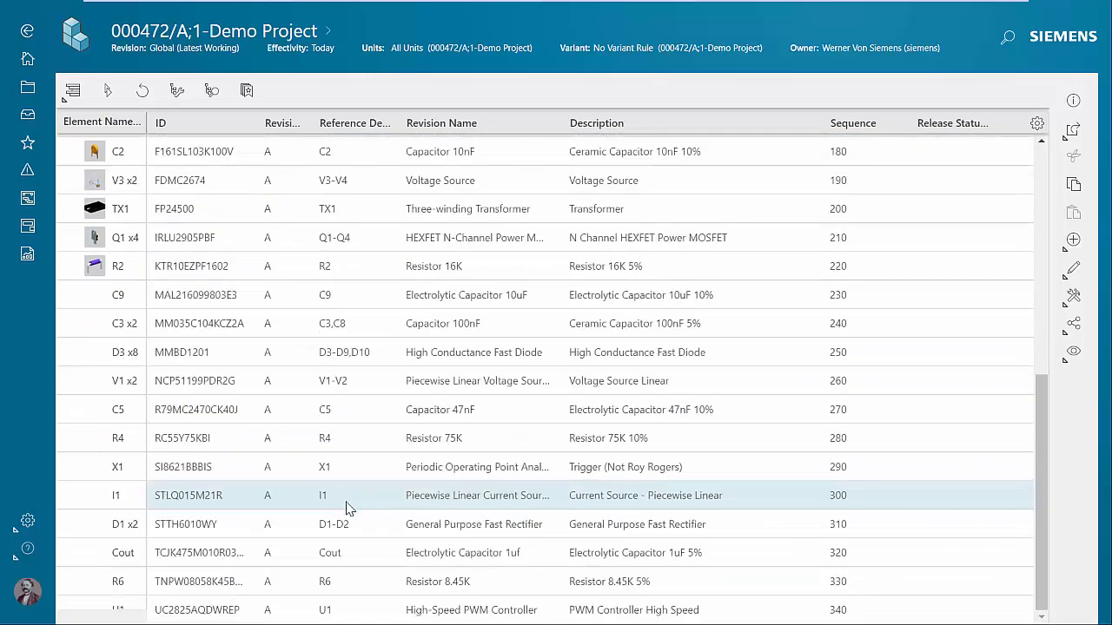
scroll(363, 530, up, 6)
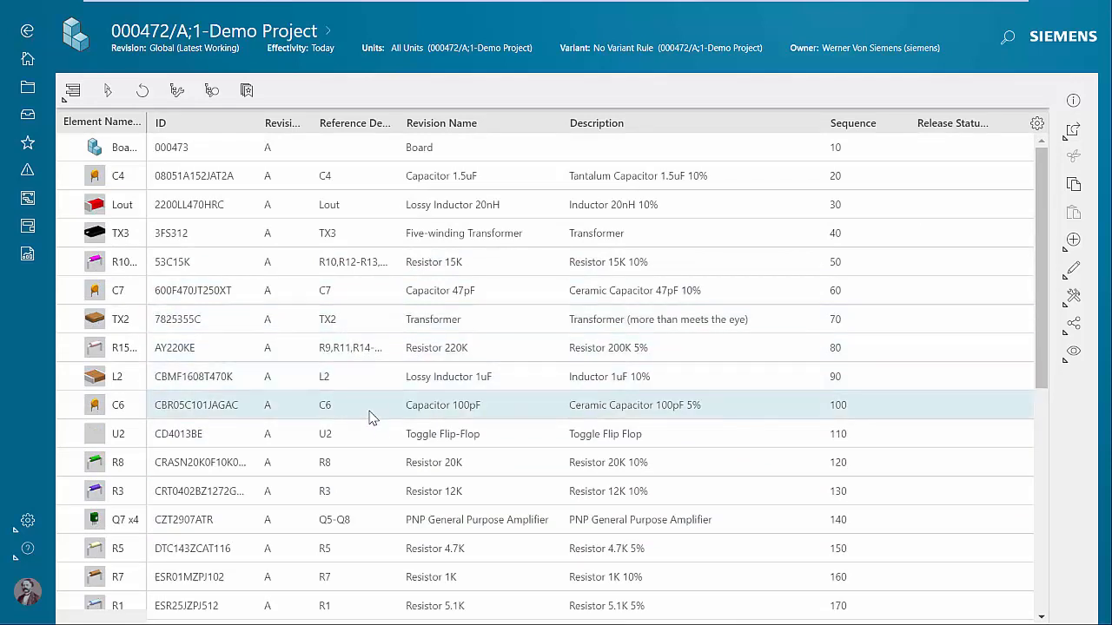
Return to the Tree with Summary view and examine the EDA properties and files of Demo Project.
click(73, 90)
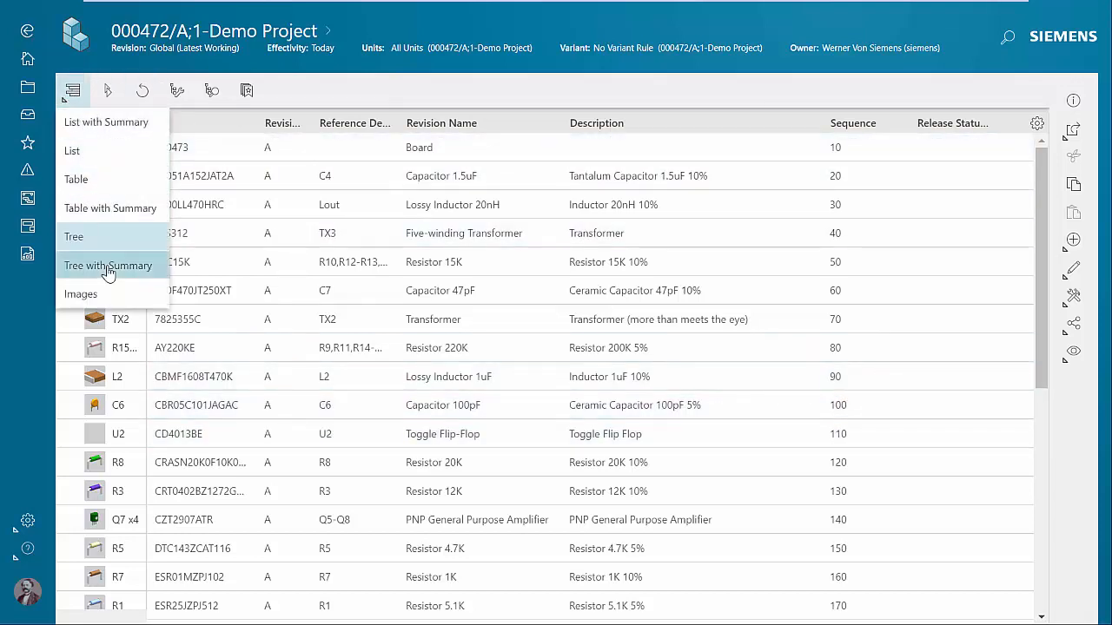
click(108, 266)
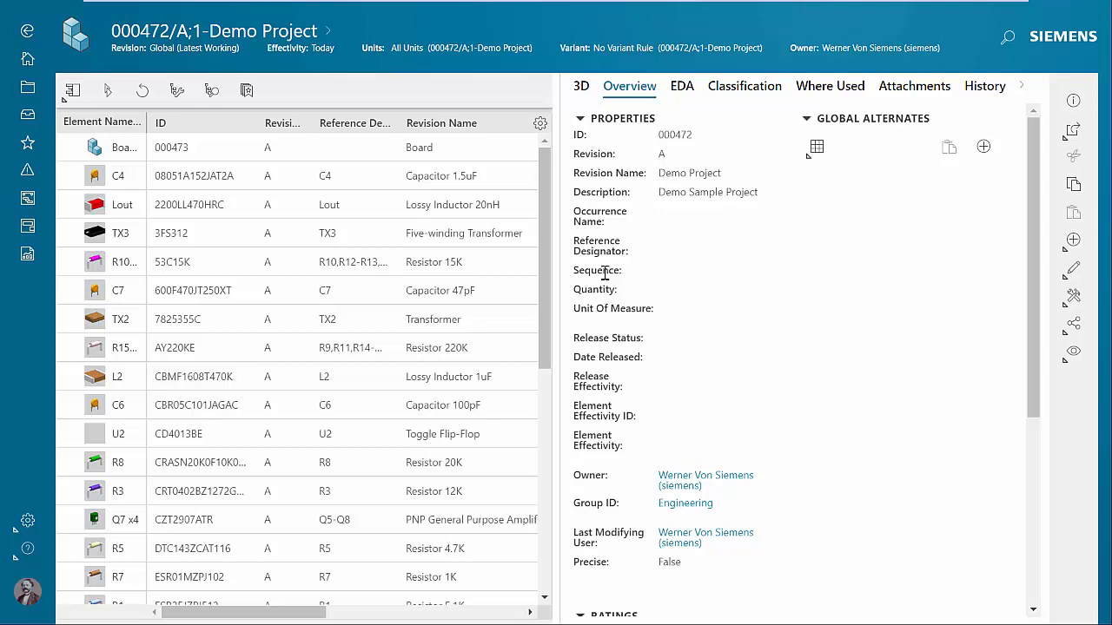
click(681, 89)
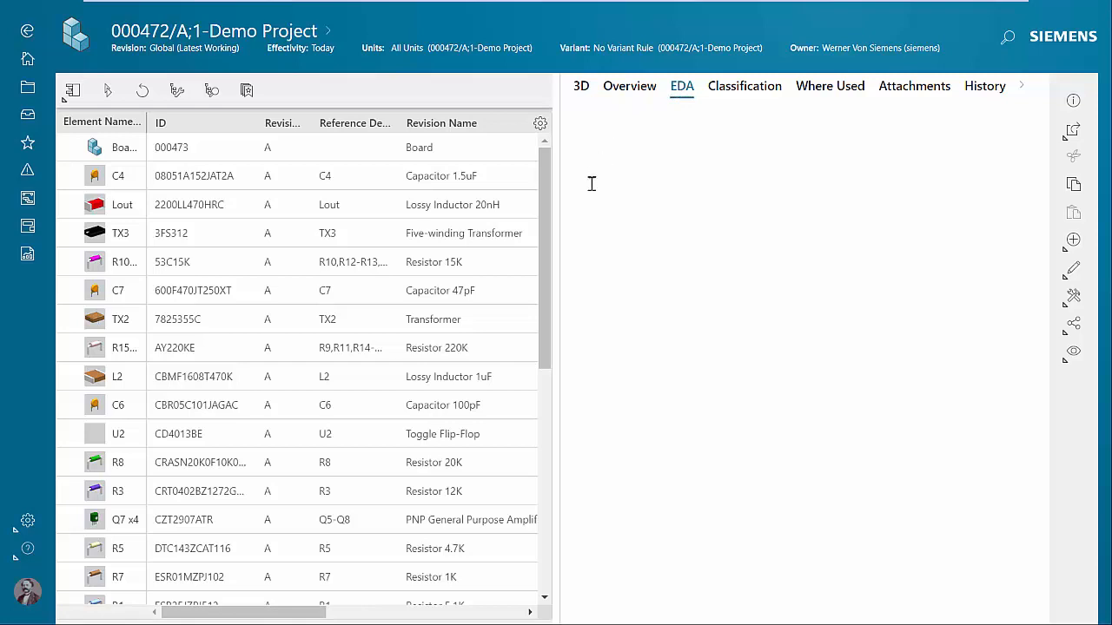
drag(574, 191, 705, 245)
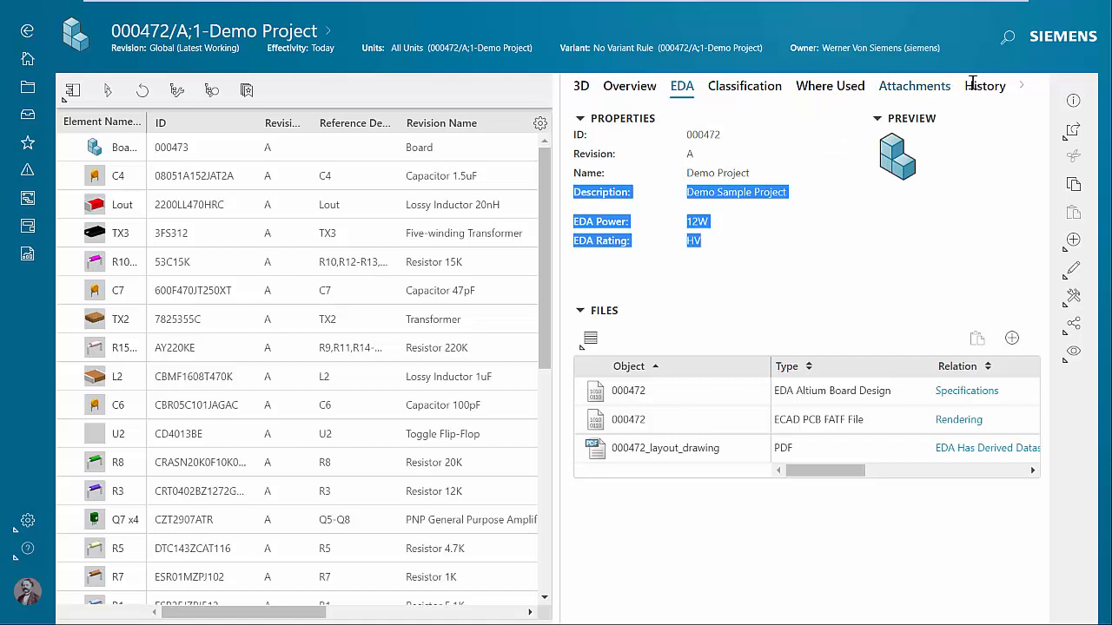
Show the Relations graph of Demo Project in a widened pane and examine its related items and dataset files.
click(1023, 90)
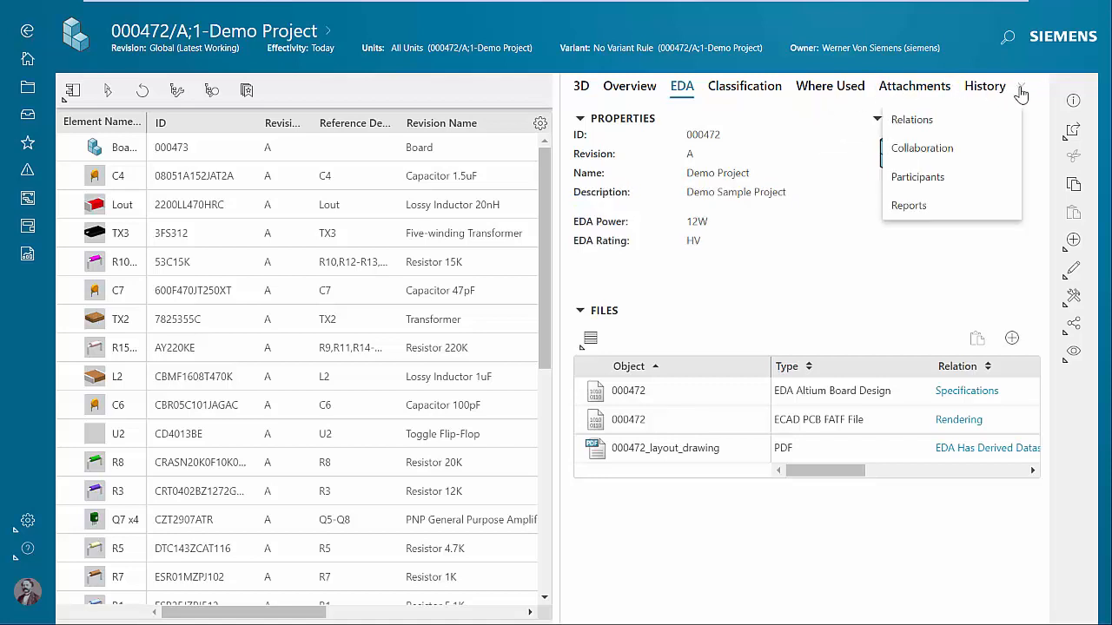
click(945, 127)
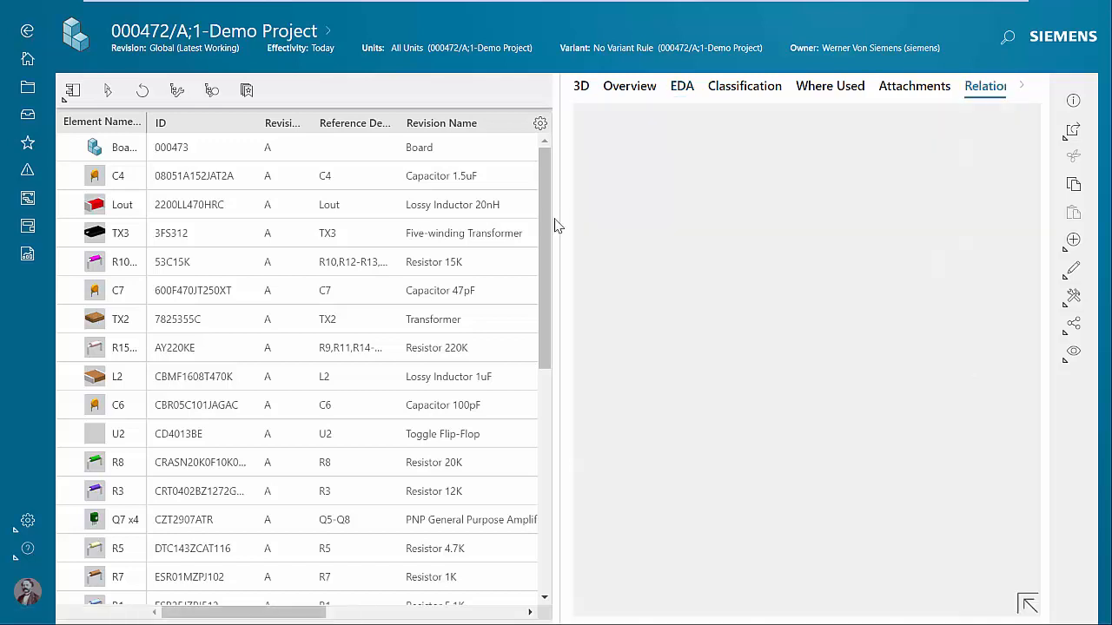
drag(553, 223, 236, 226)
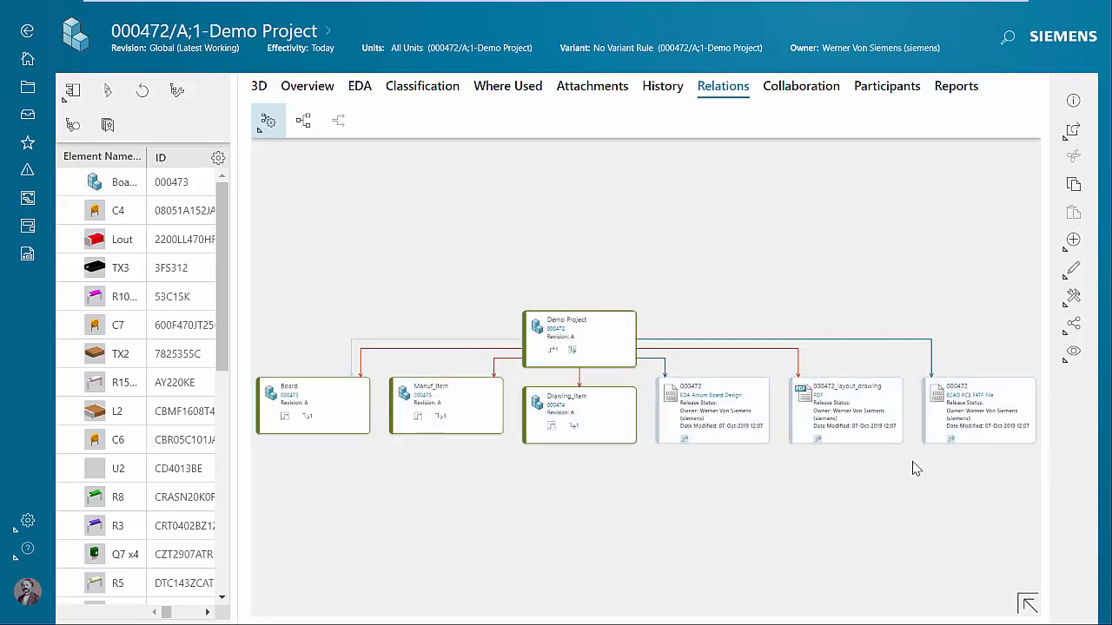
scroll(912, 469, up, 2)
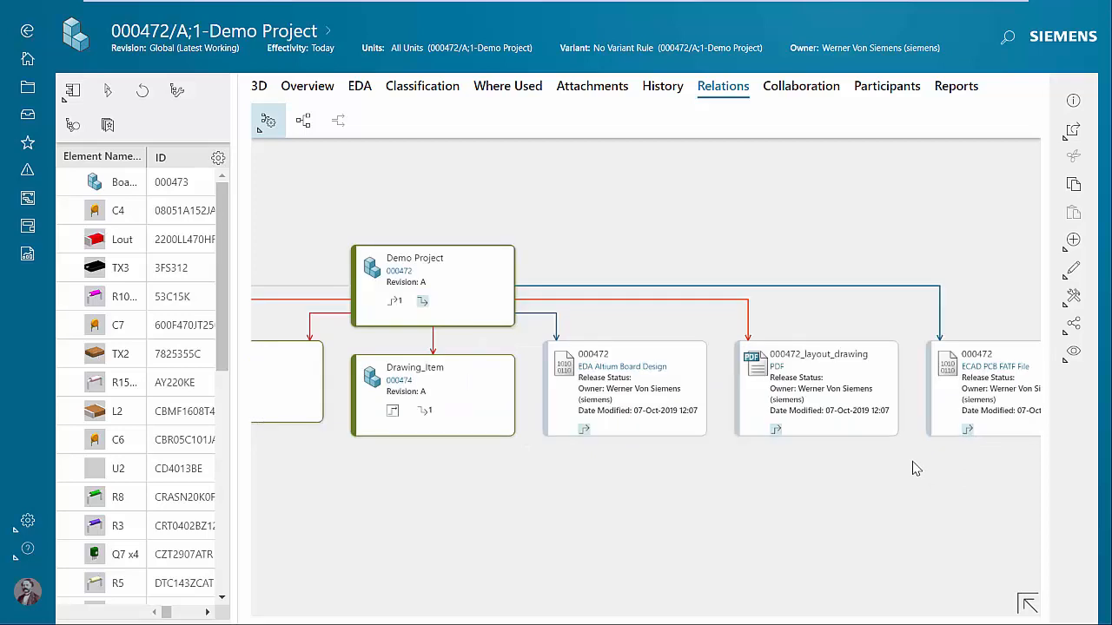
drag(912, 469, 814, 464)
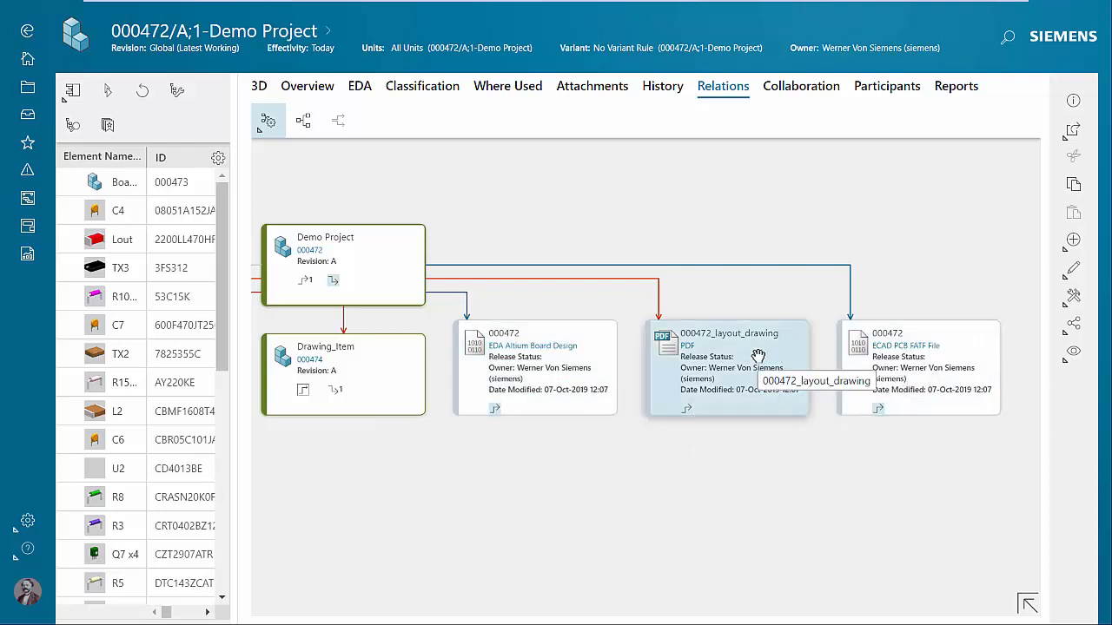
Expand the outgoing relations of Manuf_Item and Drawing_Item in the graph.
drag(390, 442, 841, 444)
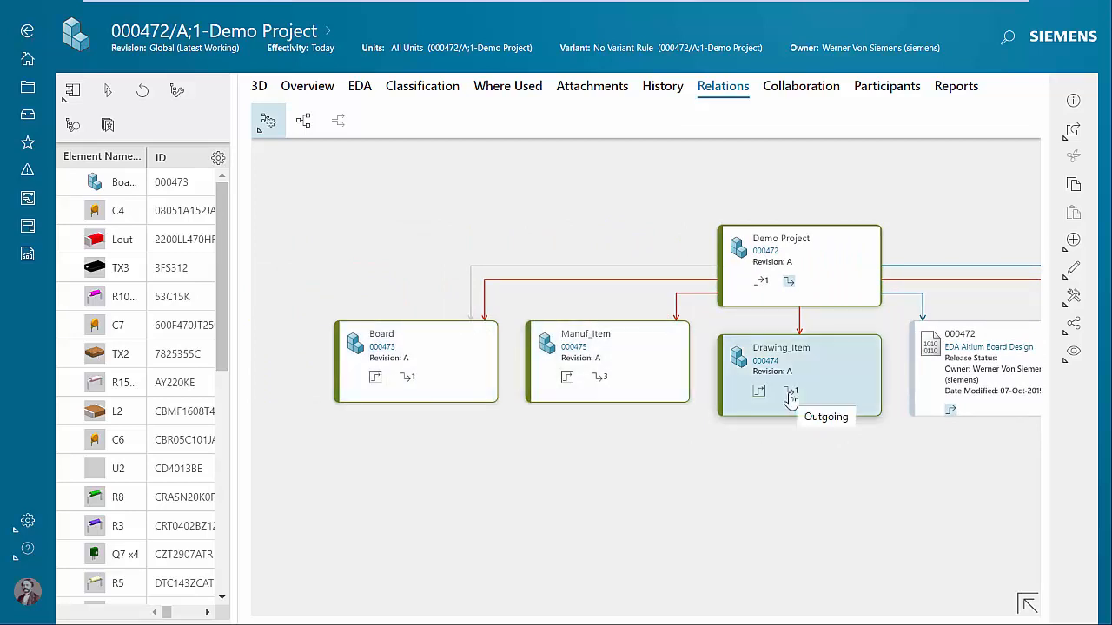
click(600, 380)
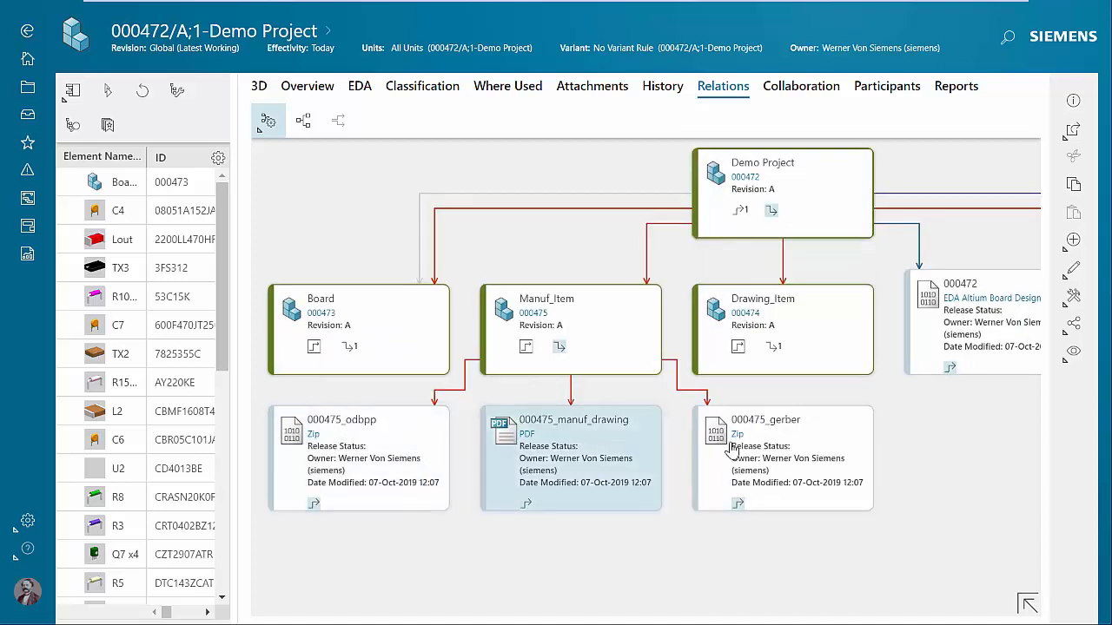
click(773, 348)
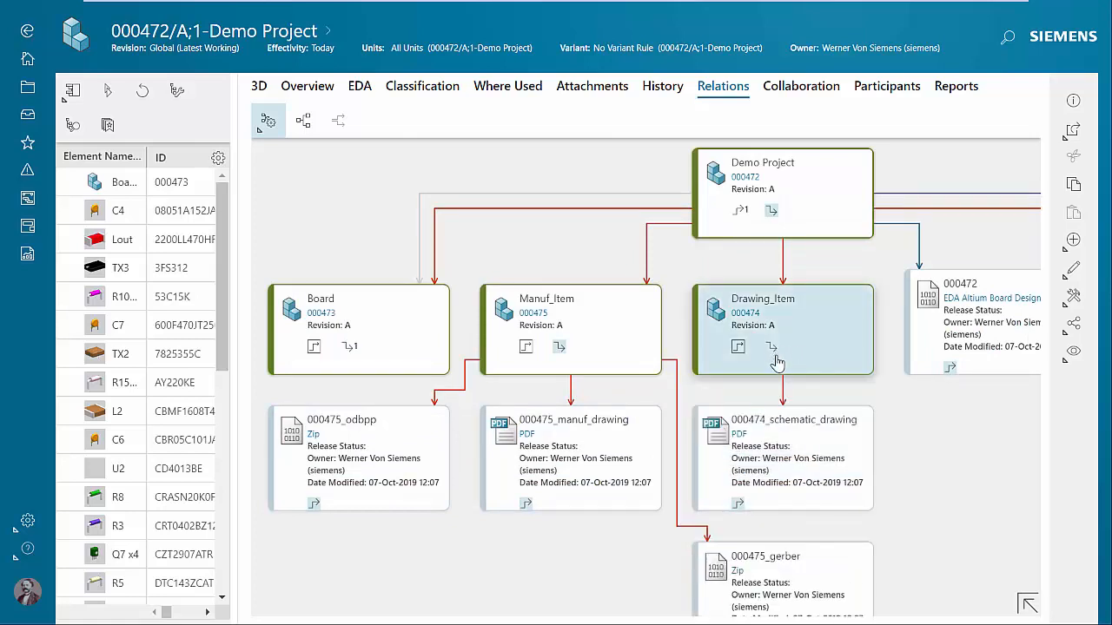
Open the 000474_schematic_drawing PDF attached to Drawing_Item.
click(814, 458)
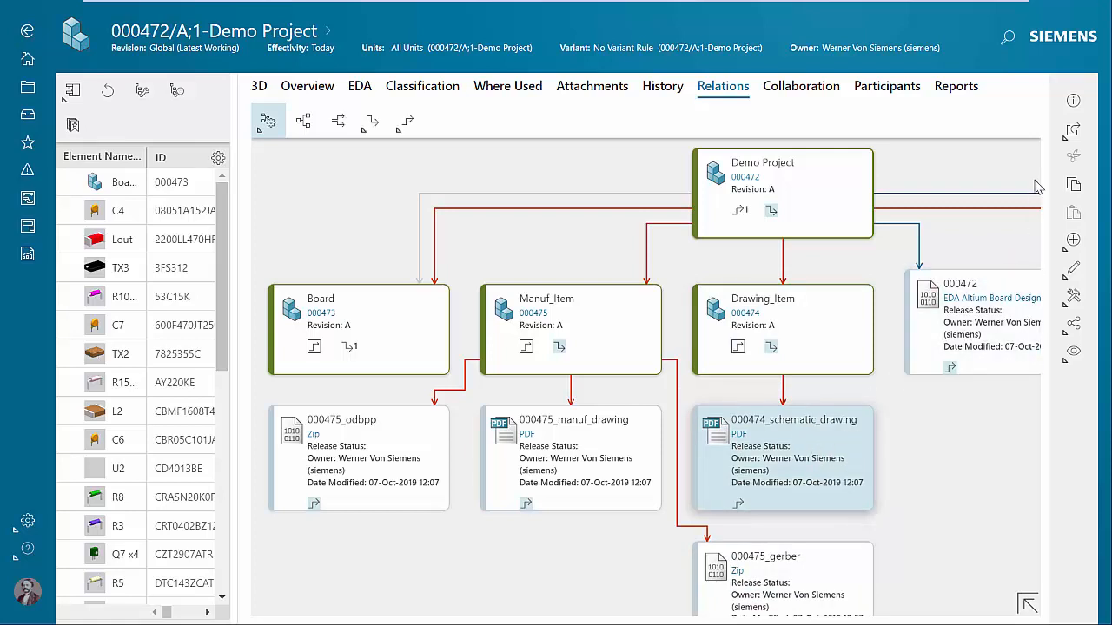
click(1073, 132)
click(948, 130)
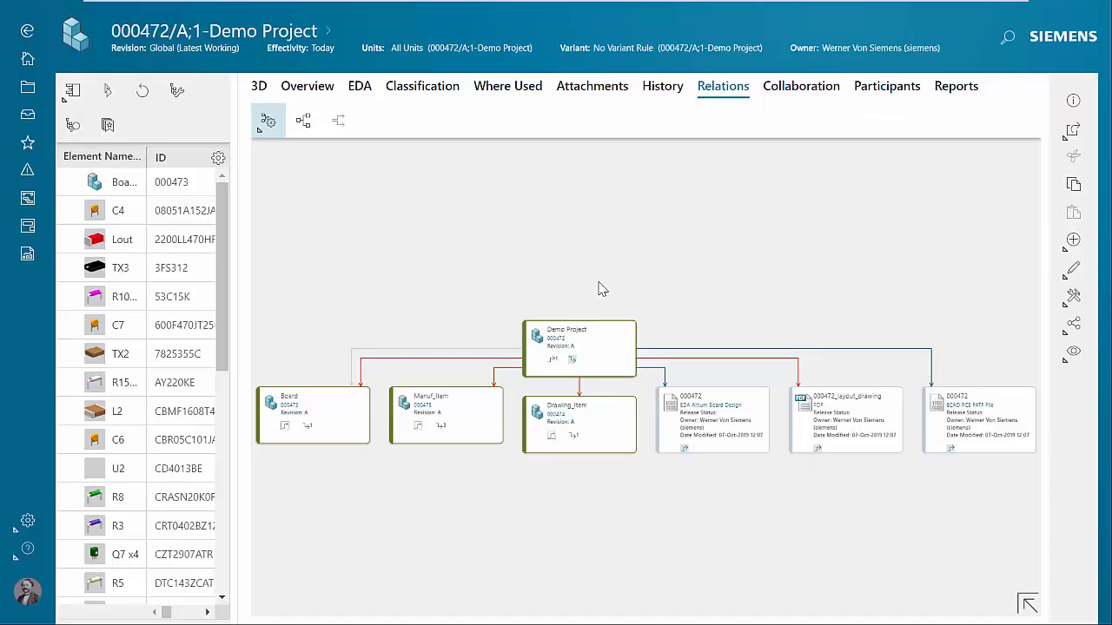
Open the 000472 ECAD PCB FATF file from the relations graph in Visualization.
click(961, 436)
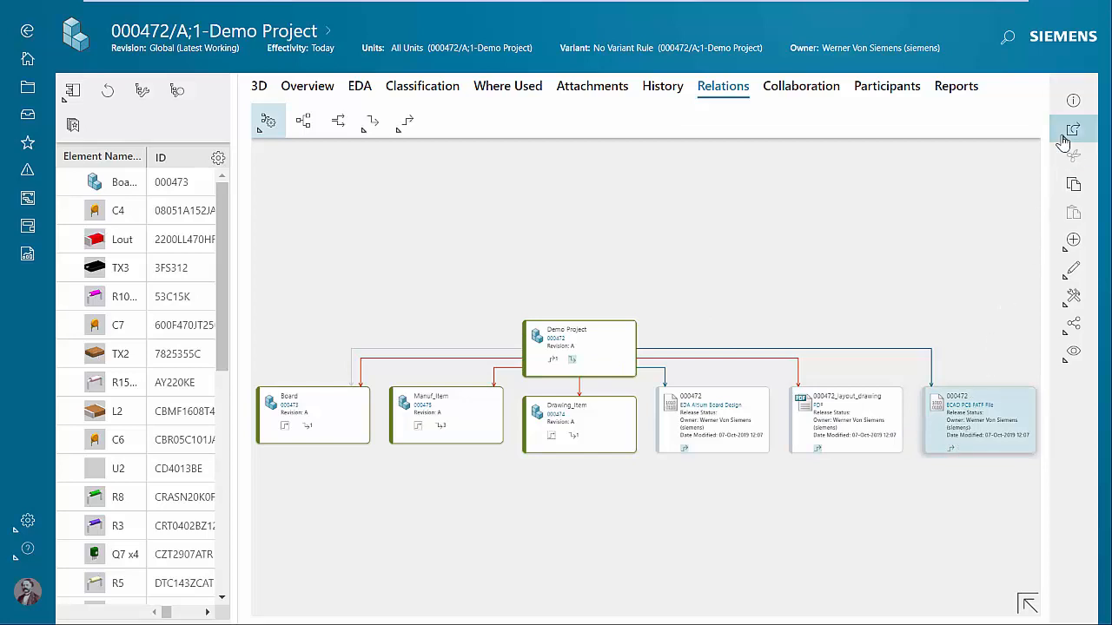
click(1064, 141)
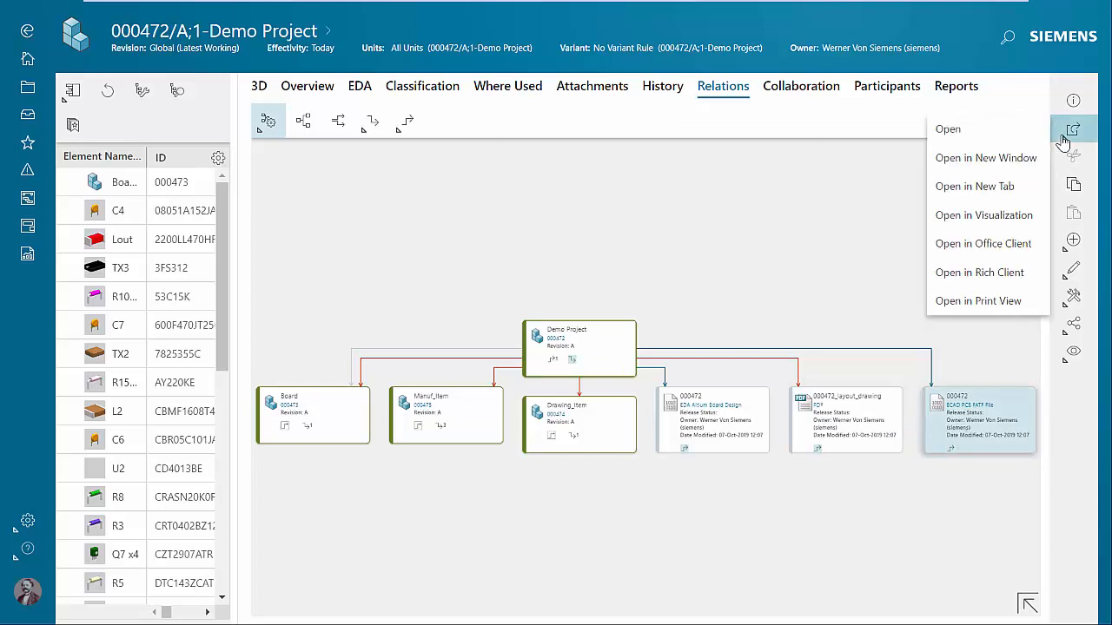
click(988, 215)
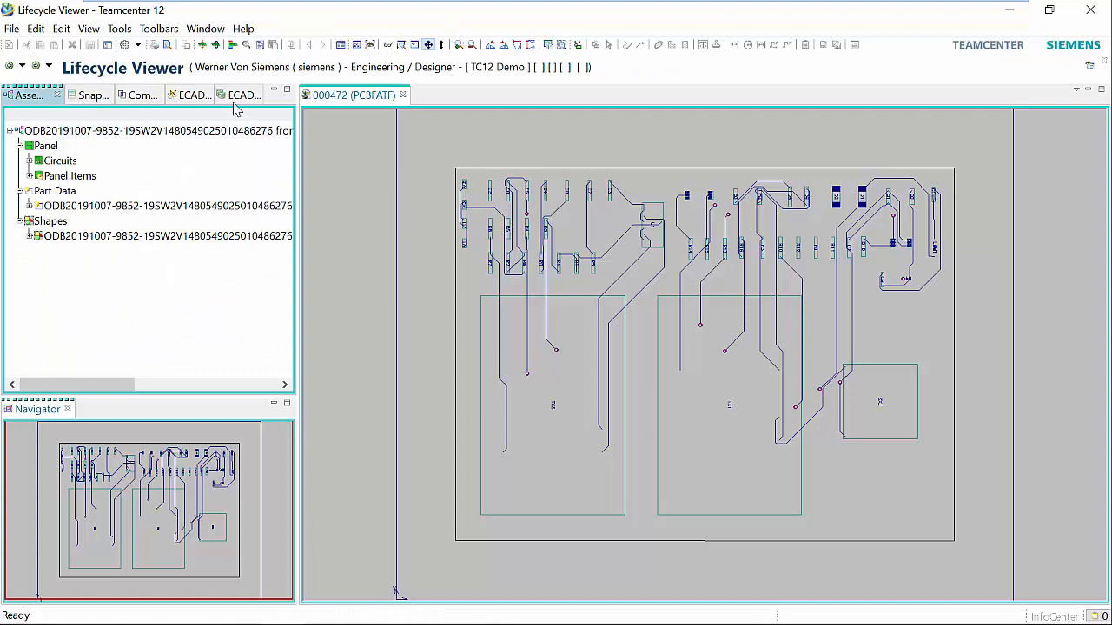
Examine the board's ECAD layer tree, return to the assembly tree, and view the opposite side before flipping back.
click(234, 95)
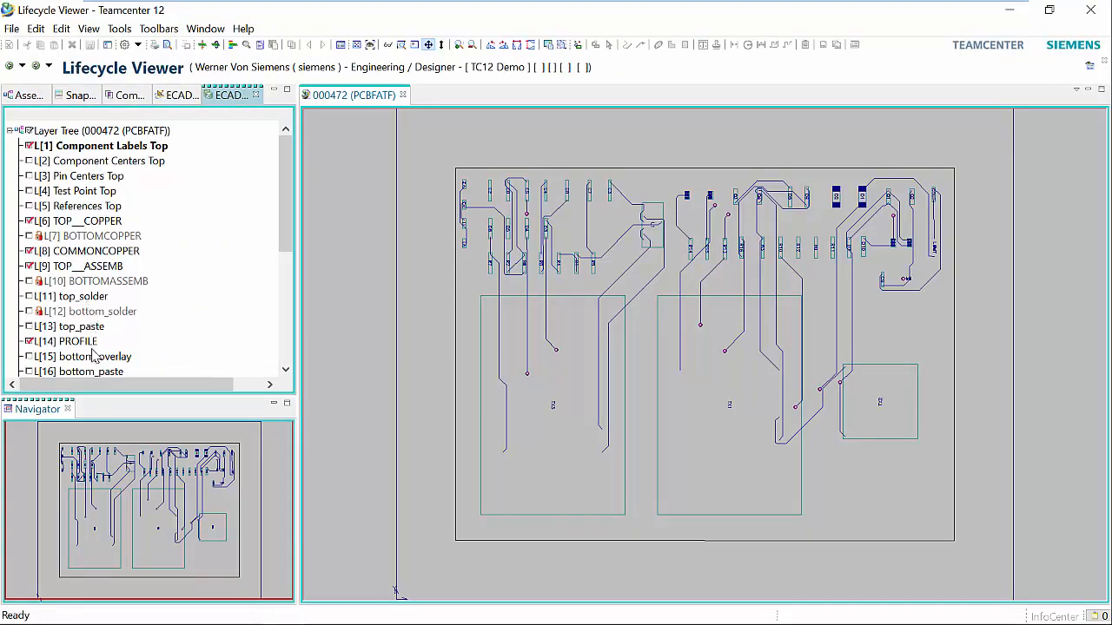
click(28, 95)
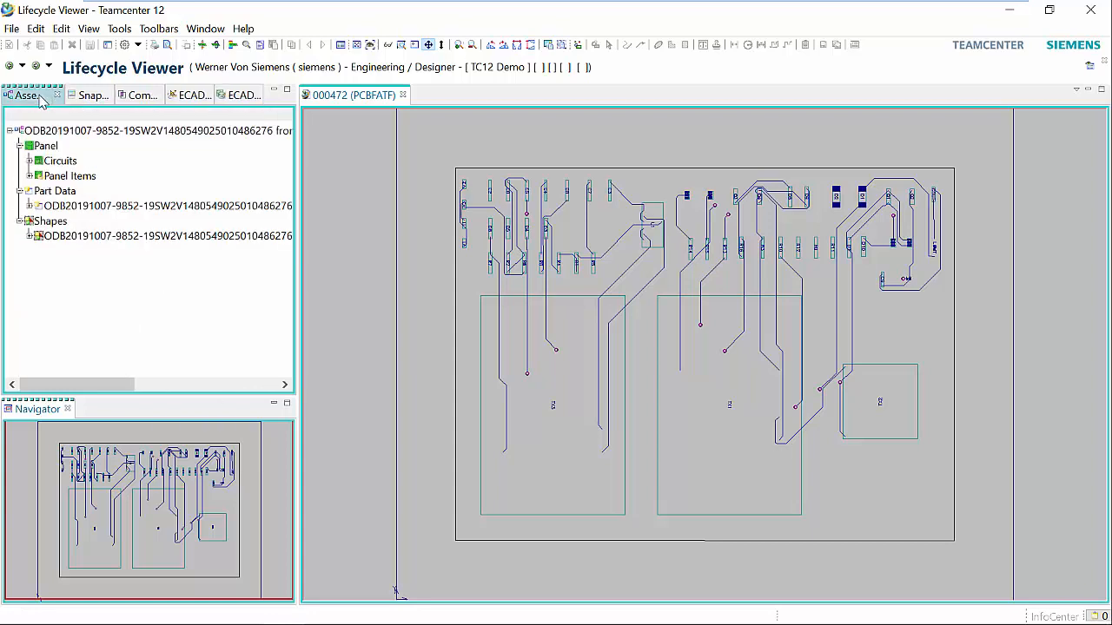
click(217, 46)
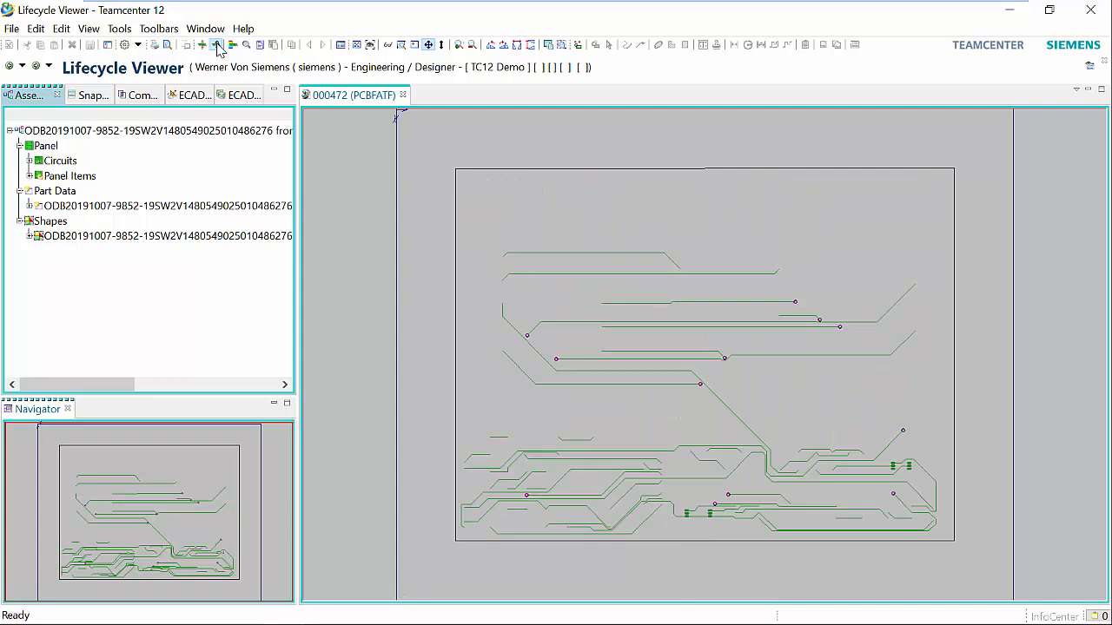
click(217, 46)
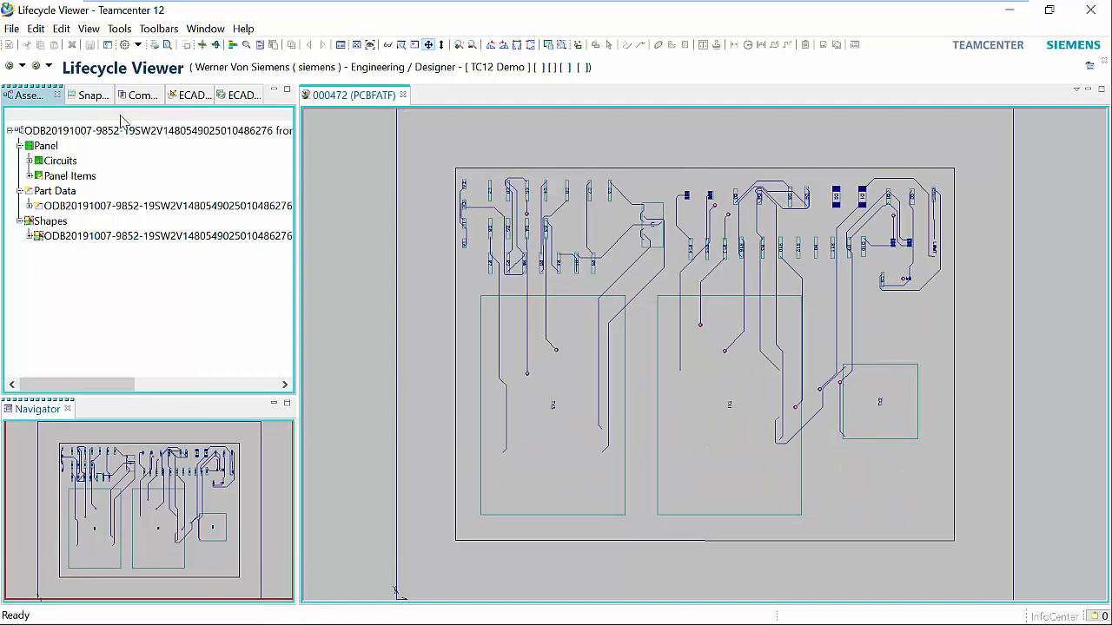
Expand the Components list under Circuits and locate components R2 and D2 on the board layout.
click(30, 162)
click(40, 176)
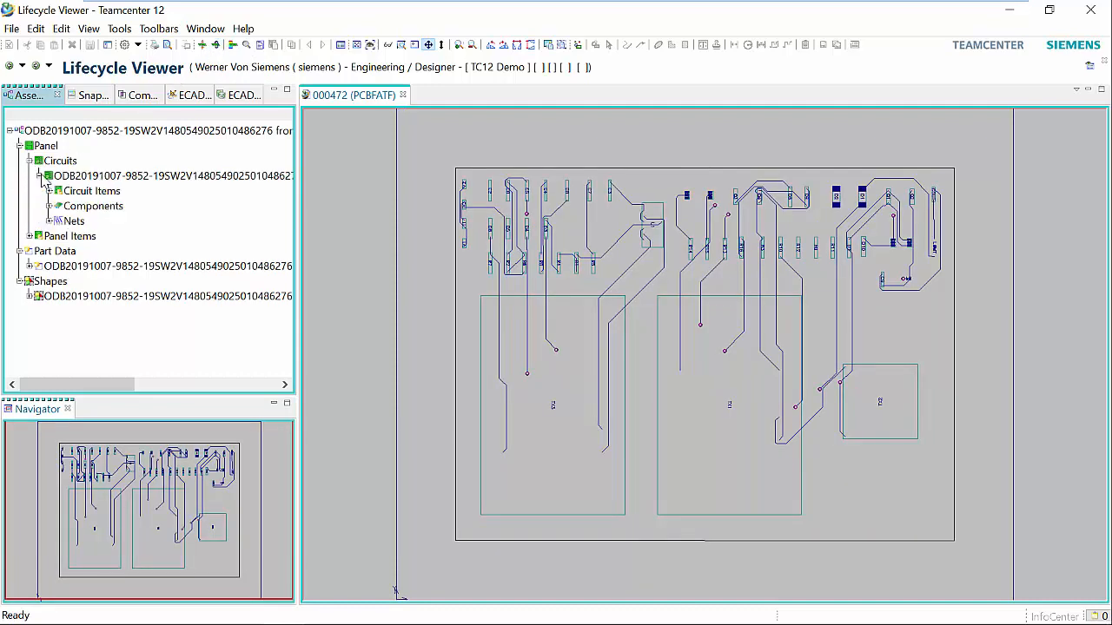
click(49, 207)
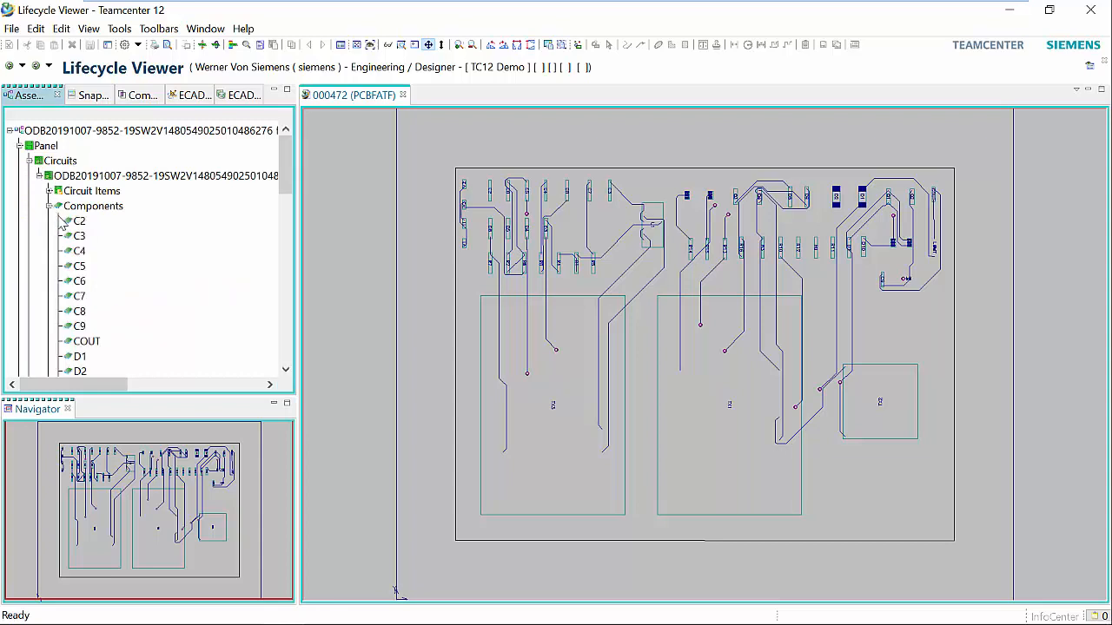
scroll(78, 271, down, 1)
scroll(78, 271, down, 6)
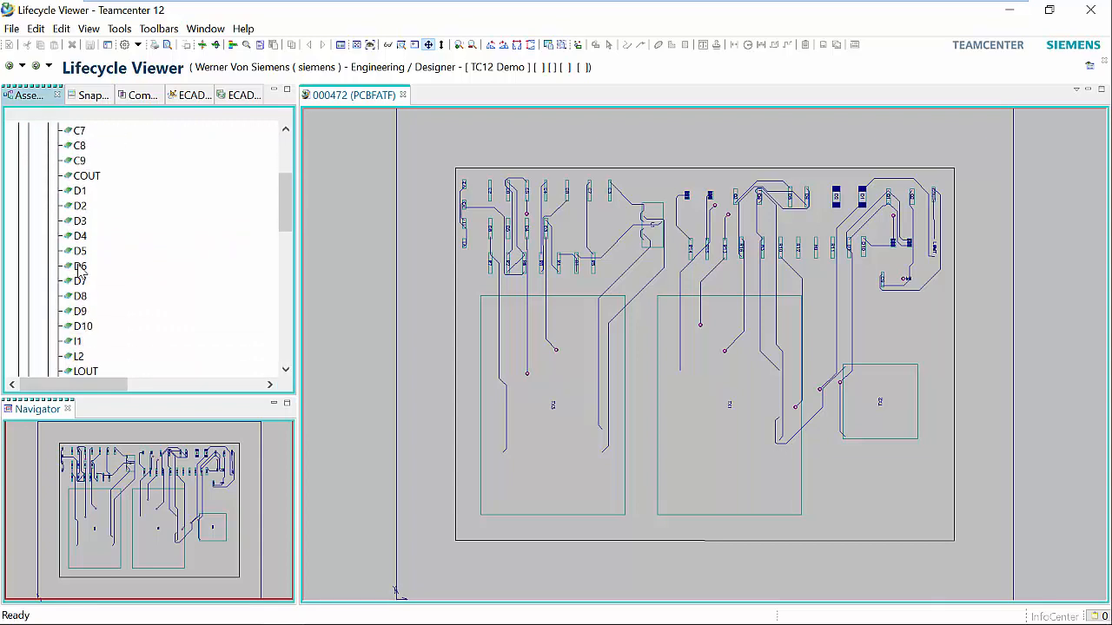
scroll(79, 278, down, 1)
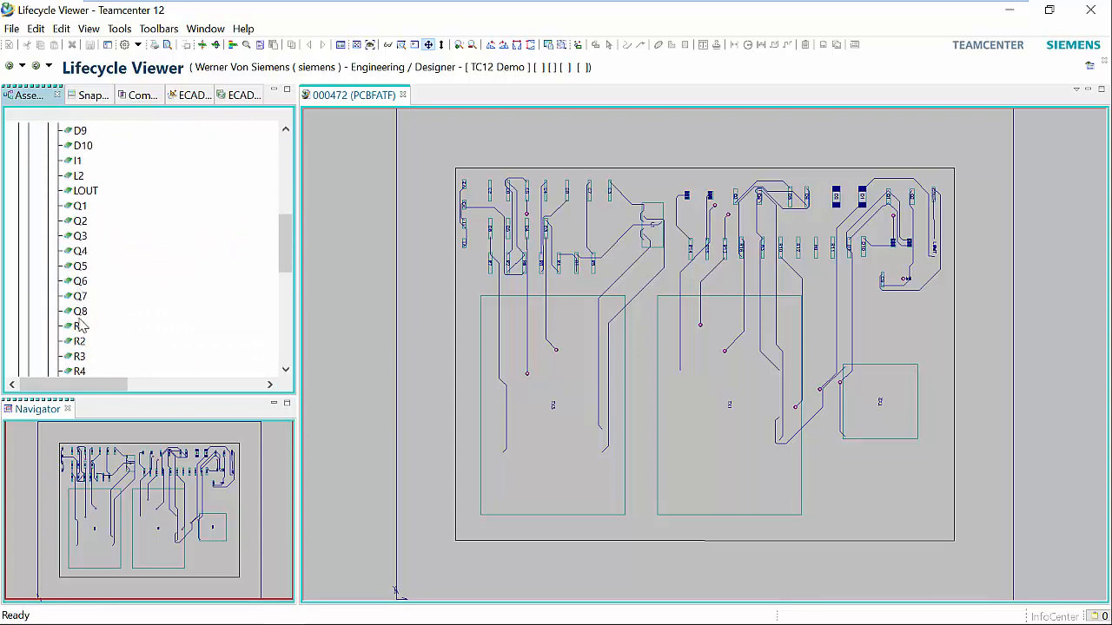
click(79, 342)
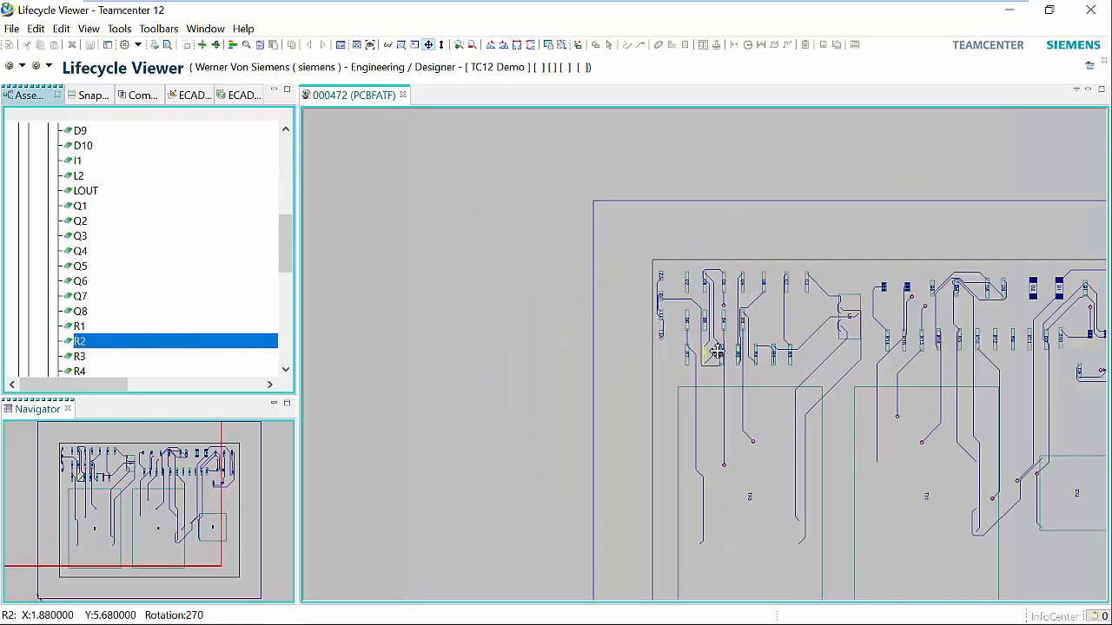
scroll(716, 350, up, 3)
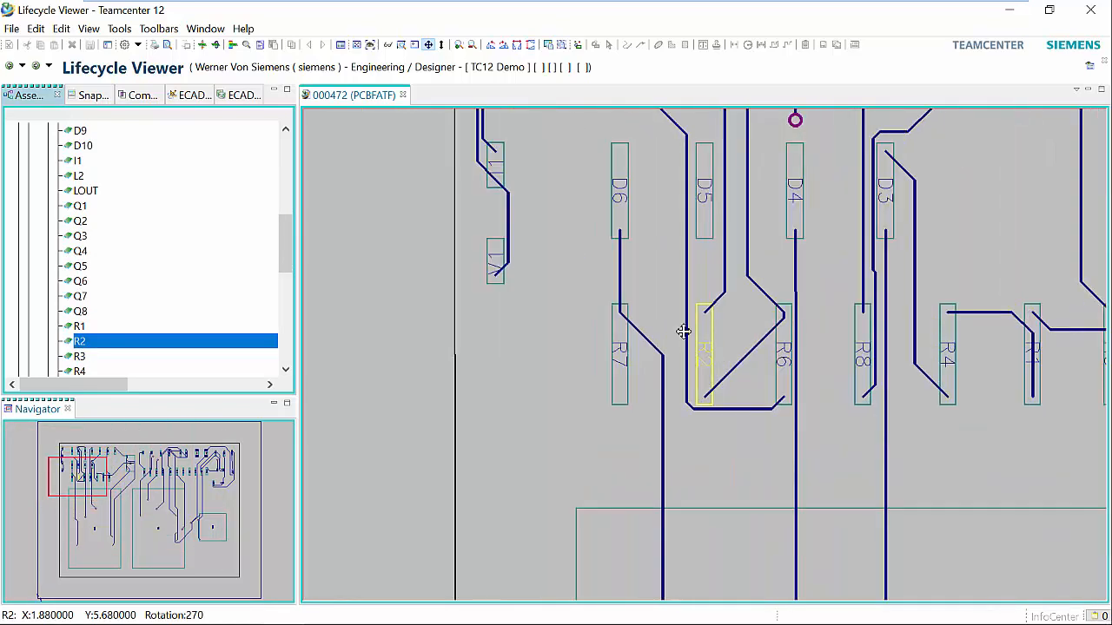
scroll(269, 244, up, 3)
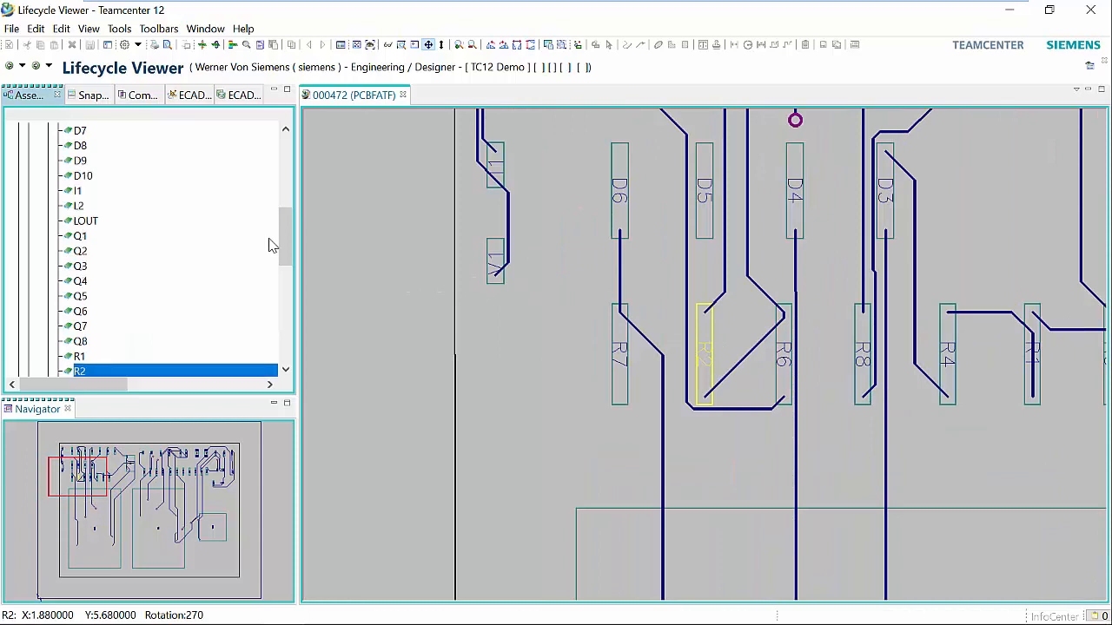
click(80, 146)
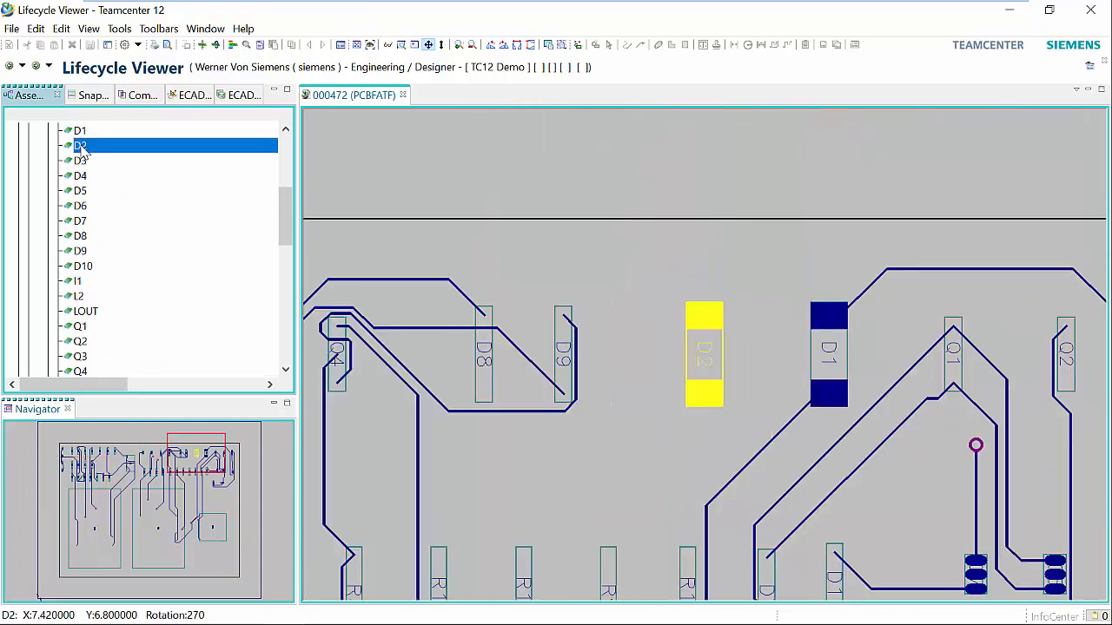
Collapse the Components list, expand Nets, and select the CT net to locate it on the board.
scroll(82, 152, up, 4)
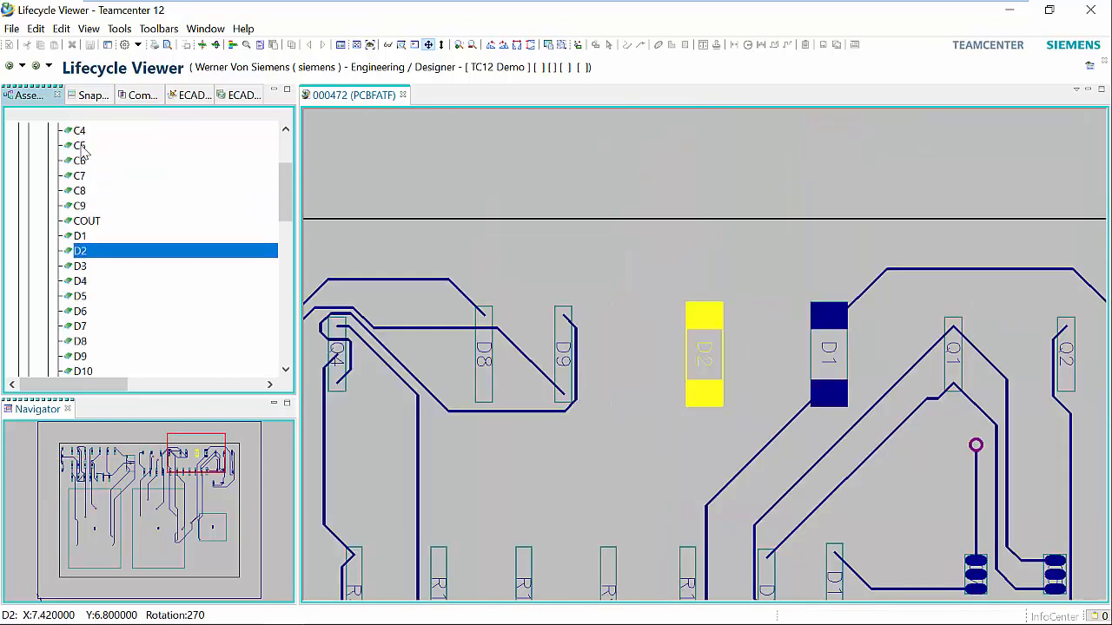
click(50, 145)
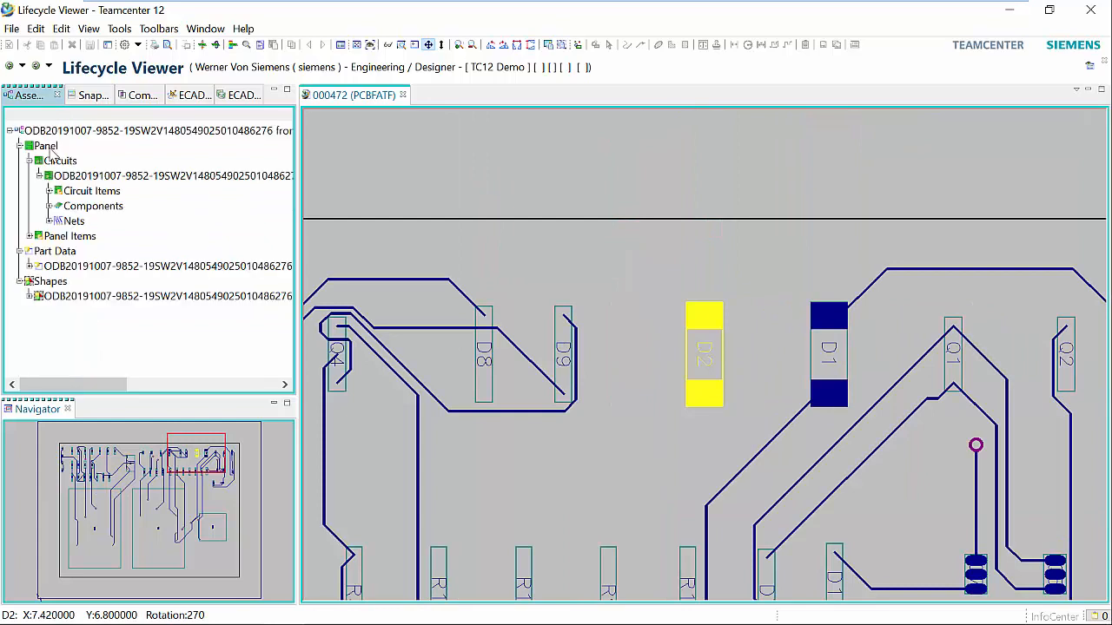
click(50, 221)
scroll(87, 285, down, 2)
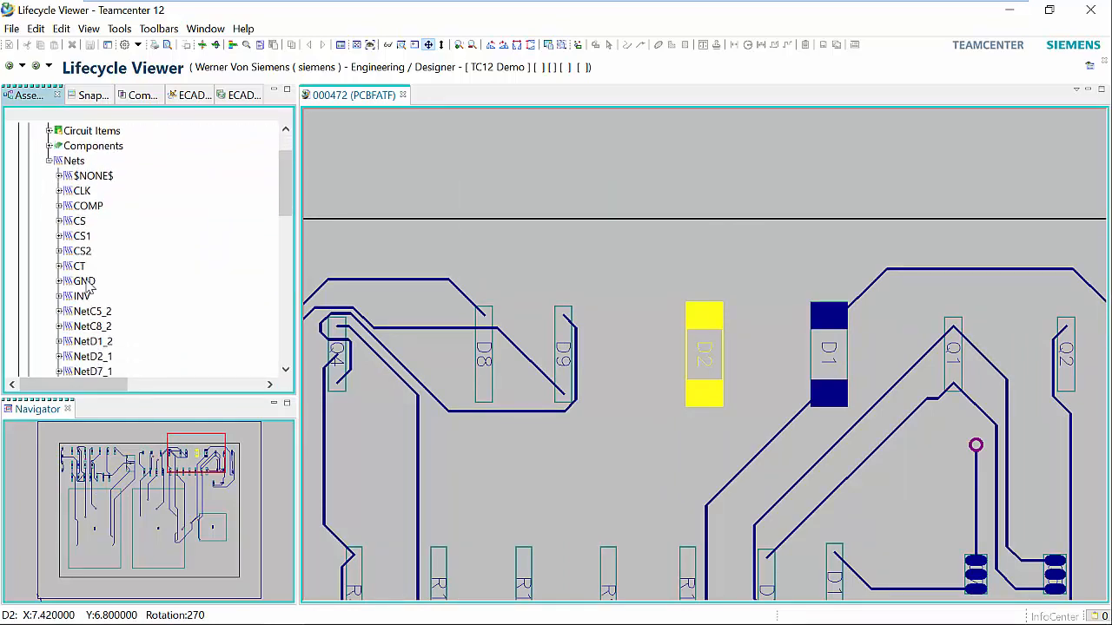
click(79, 266)
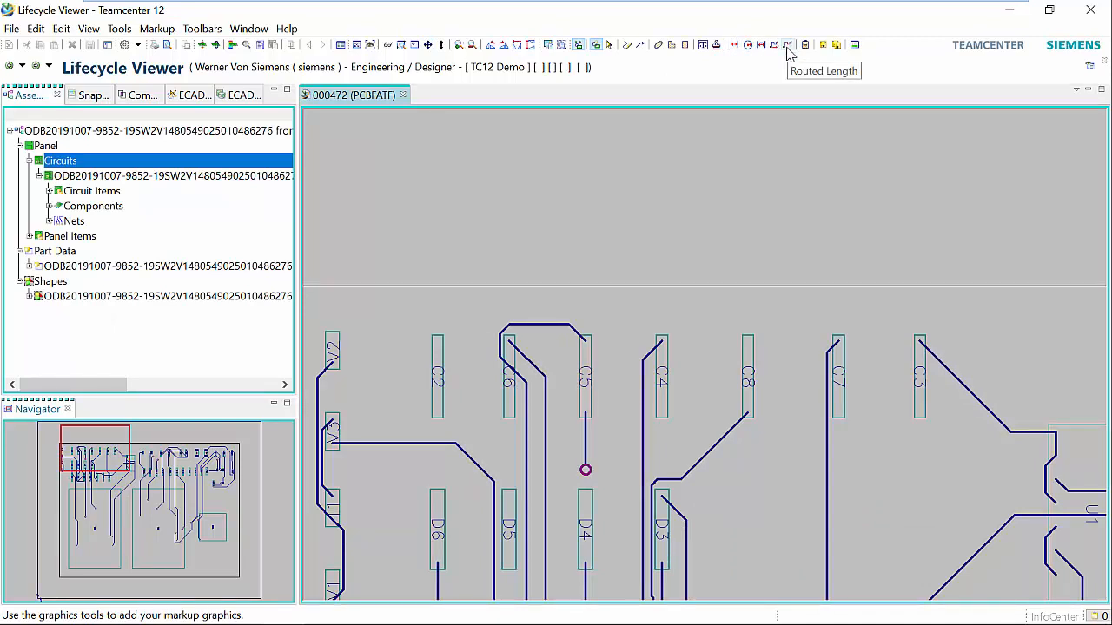
Measure the distance from the upper edge of C4 to the board outline and place the dimension above the outline.
click(735, 44)
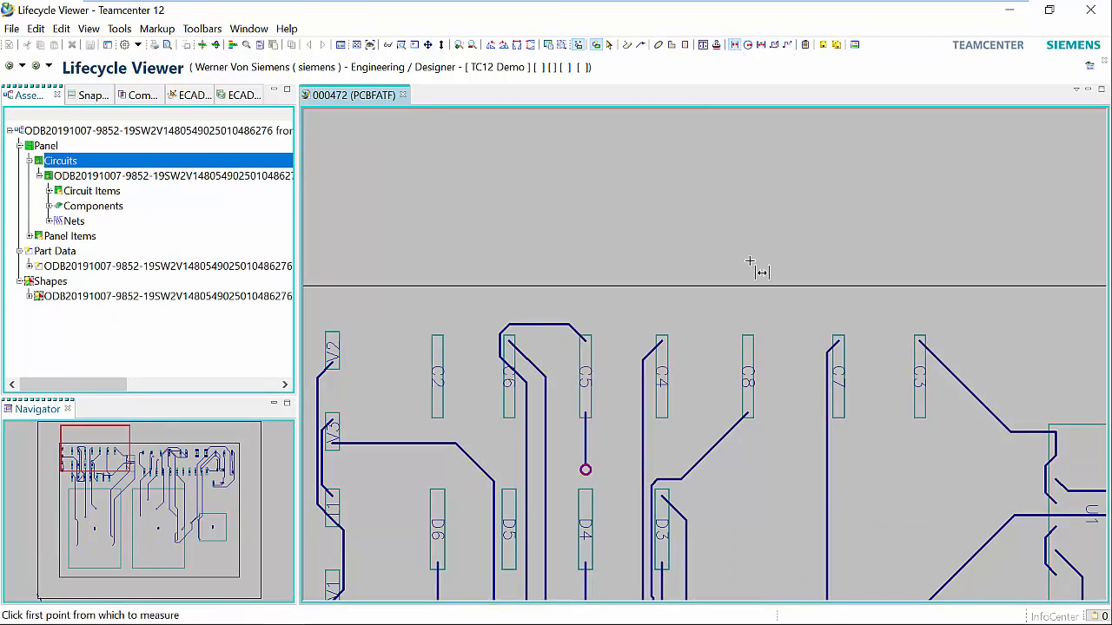
click(661, 336)
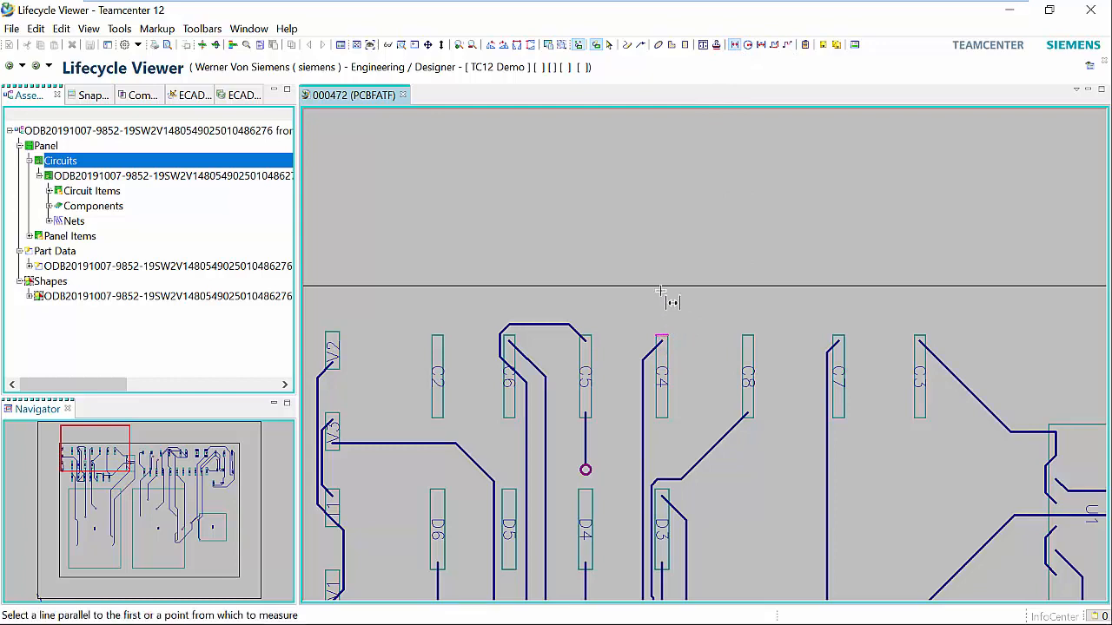
click(658, 287)
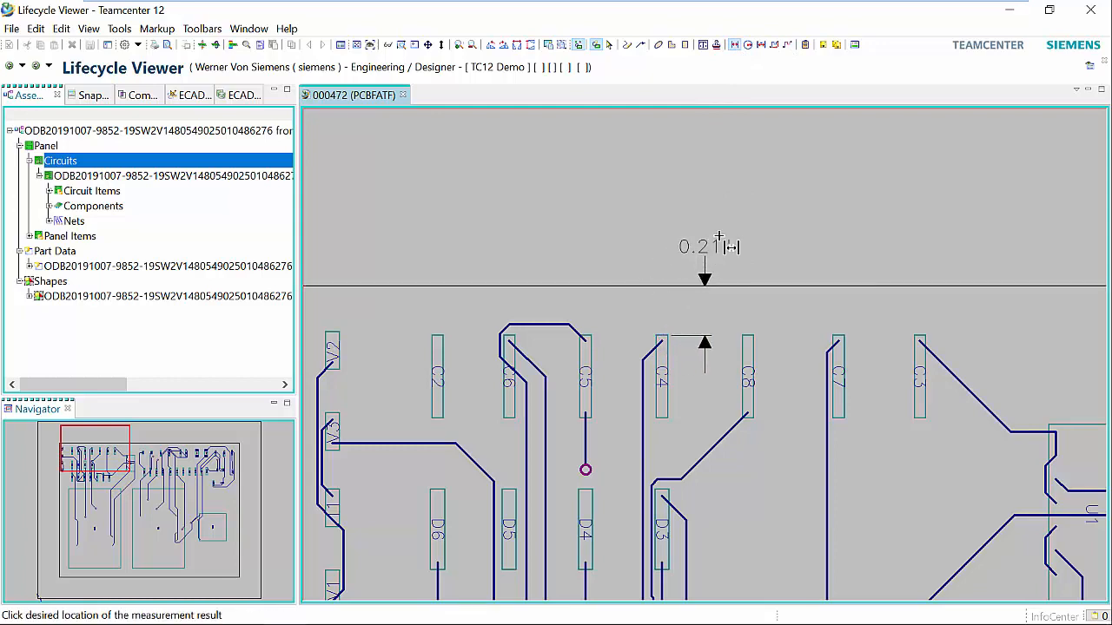
click(699, 231)
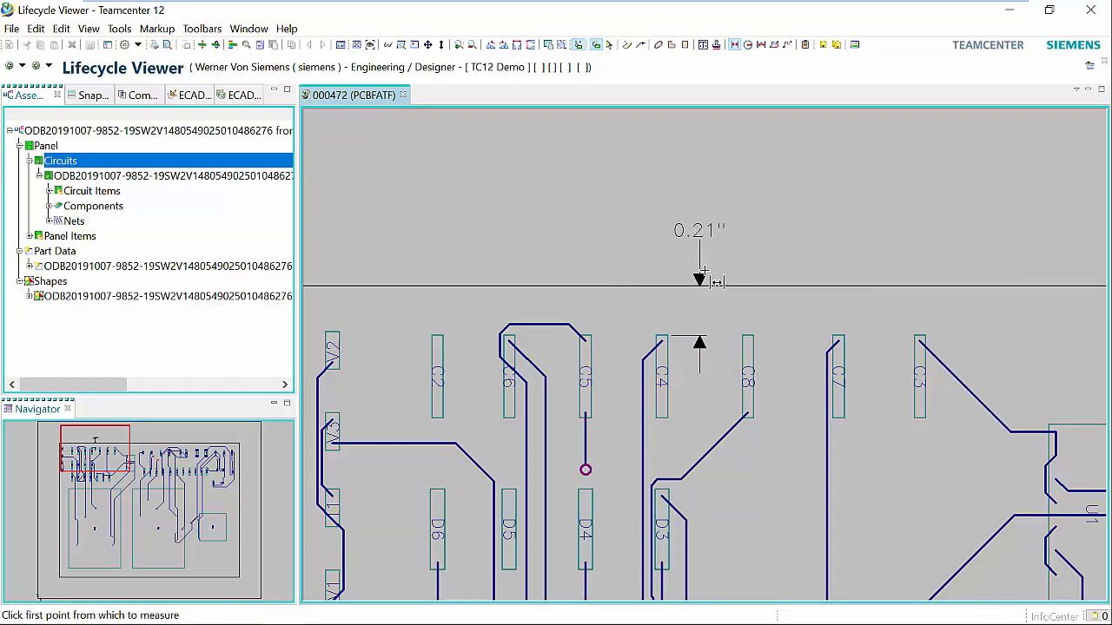
Measure the horizontal gap between components C4 and C8 and place the dimension just below the board outline, beyond C8.
click(667, 407)
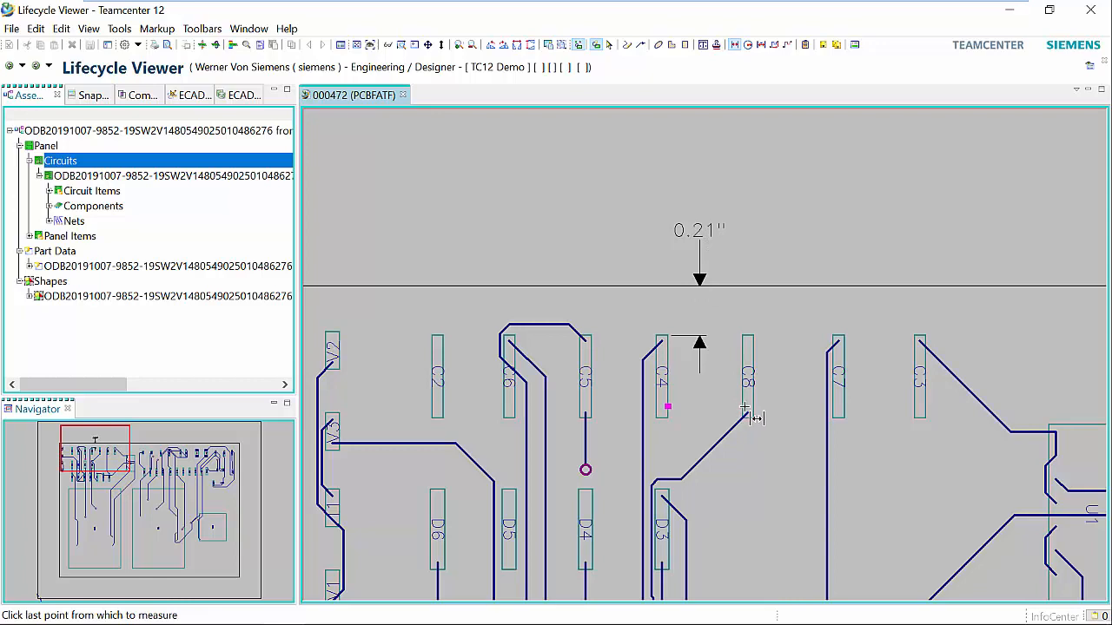
click(757, 392)
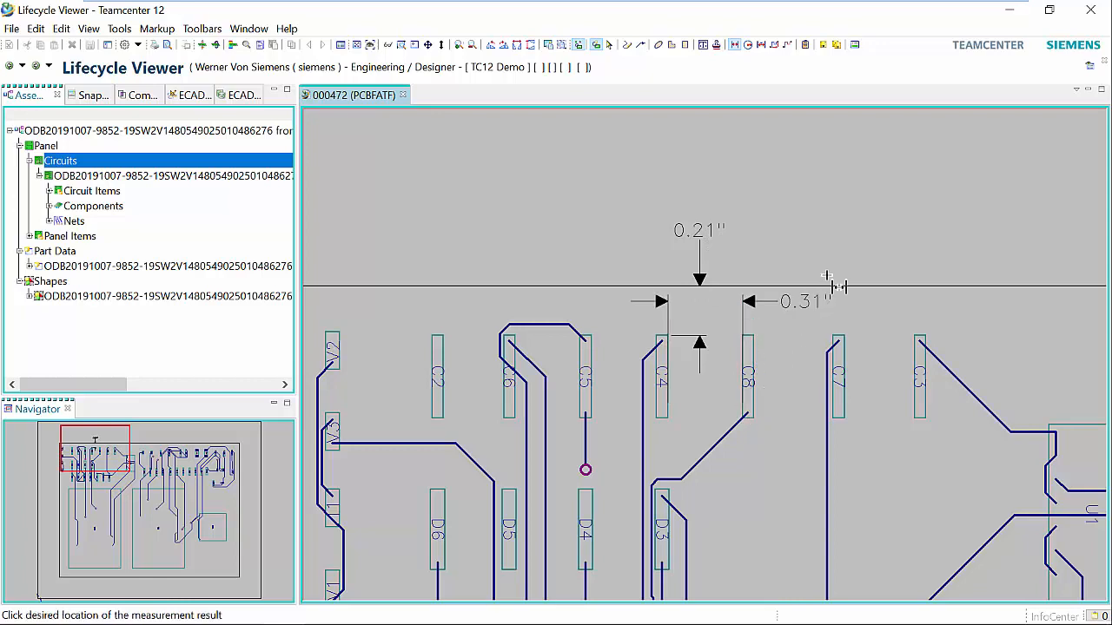
click(868, 313)
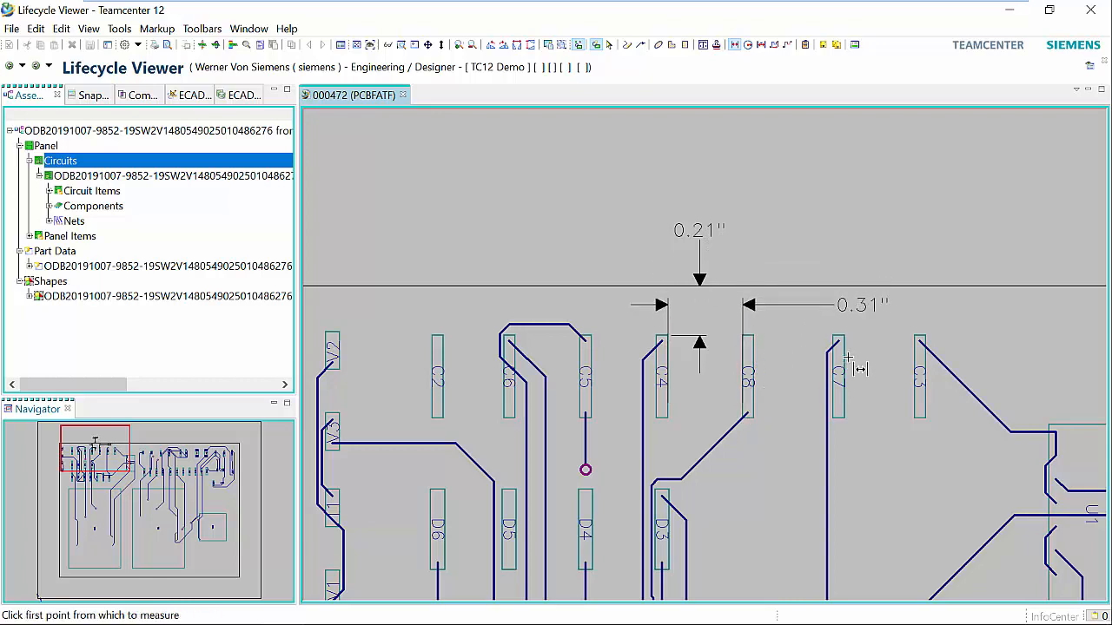
Add the boxed note "Too close to board edge" above the board outline and draw a leader line from it to the upper end of C4.
click(704, 44)
click(328, 159)
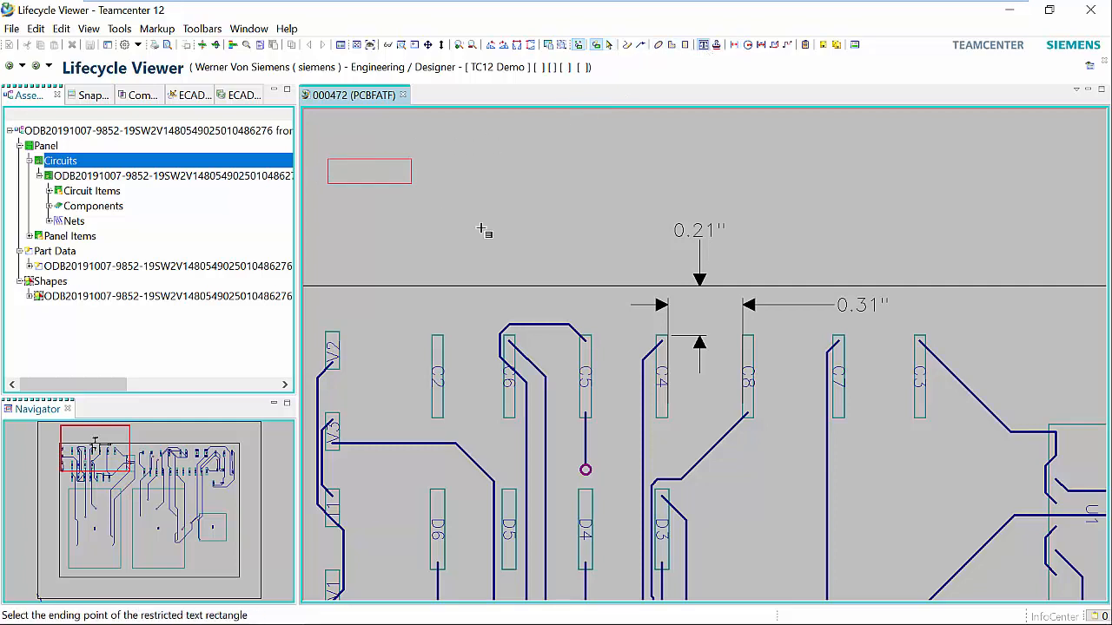
click(649, 225)
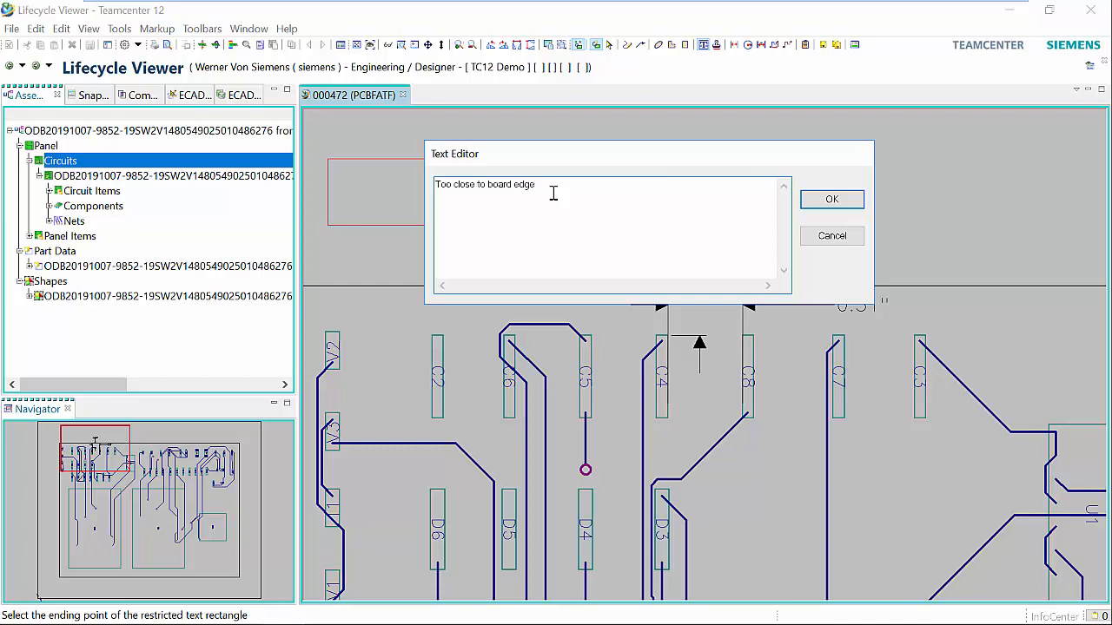
click(832, 200)
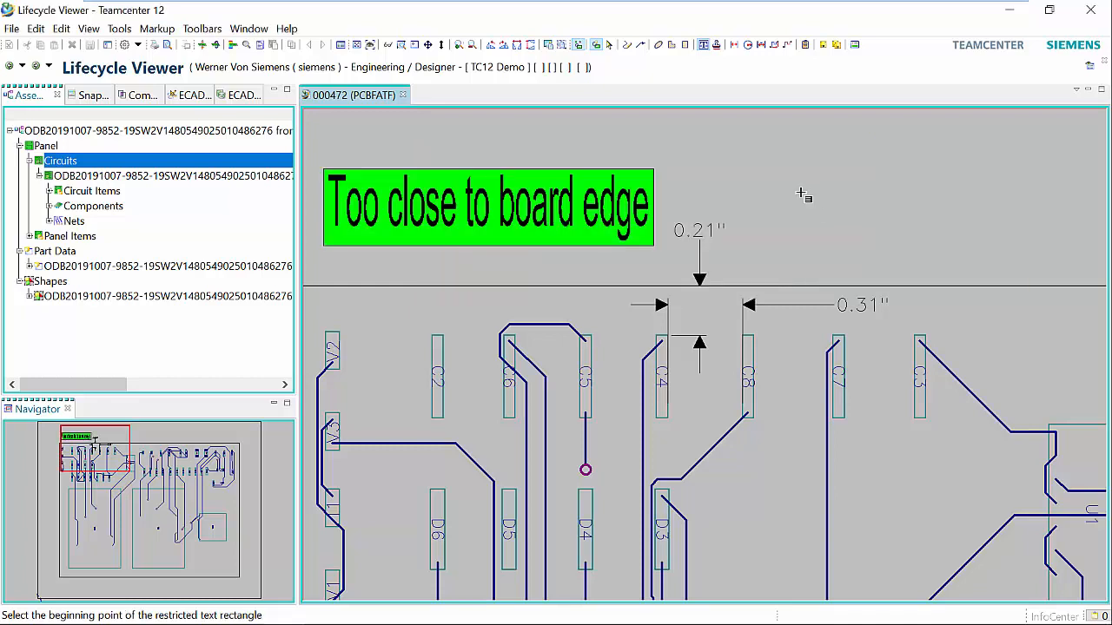
click(640, 44)
click(601, 245)
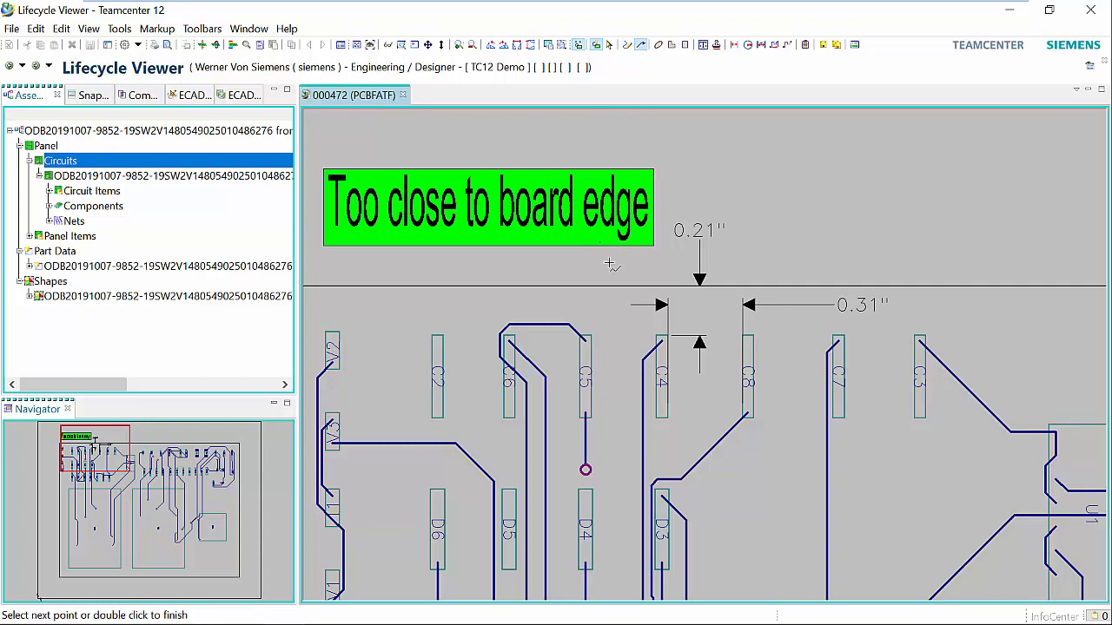
double_click(658, 328)
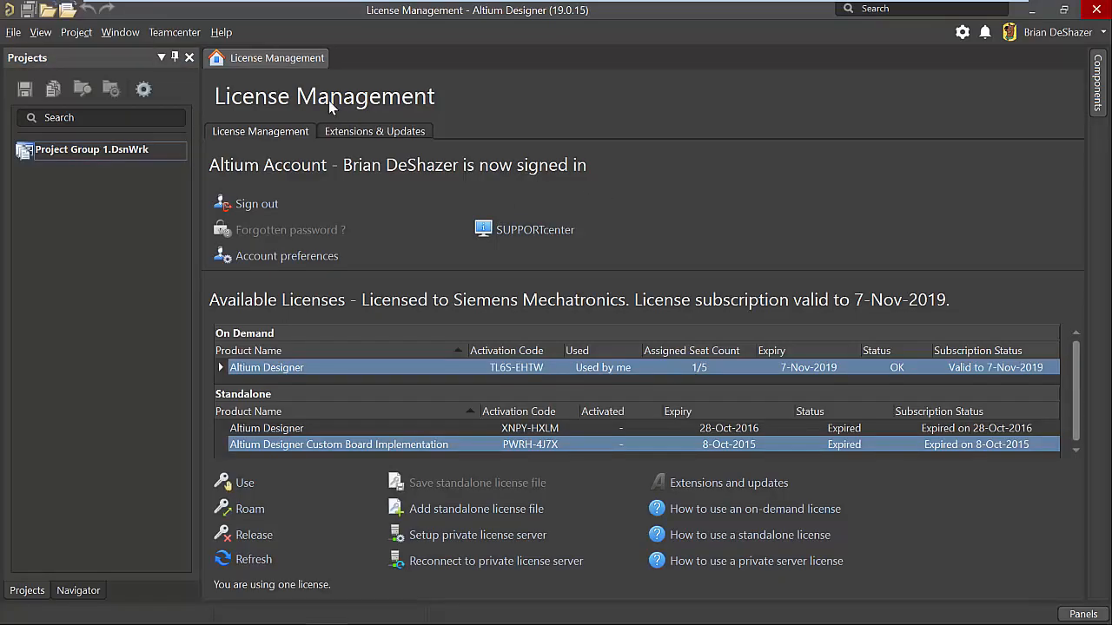
Switch to Altium Designer, search Teamcenter for "Demo", and open Demo Project 000472 for modification.
click(193, 34)
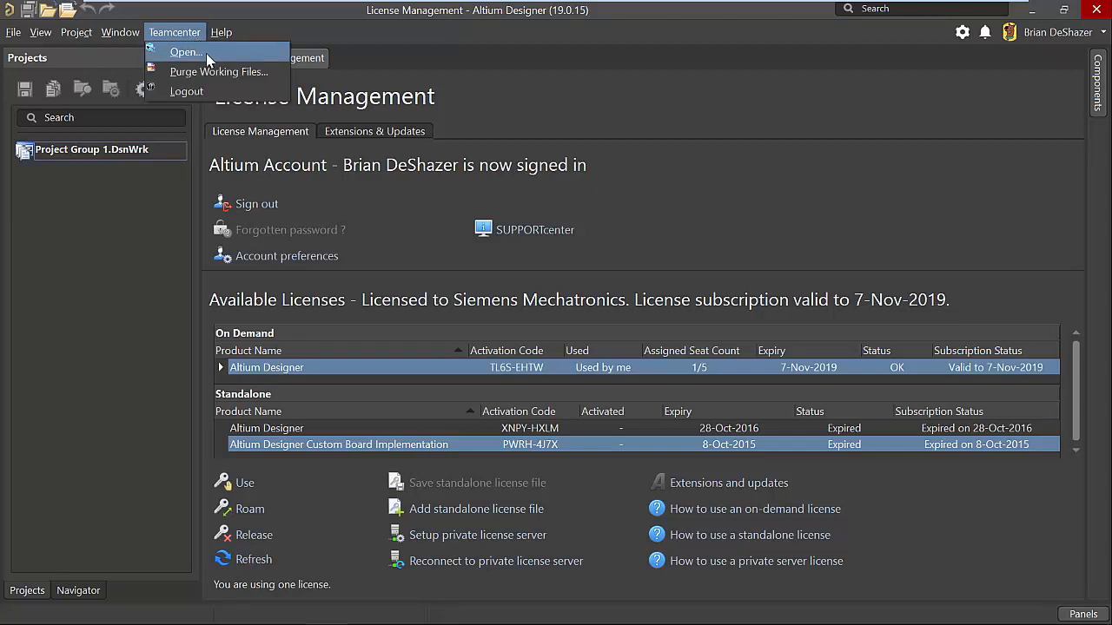
click(207, 57)
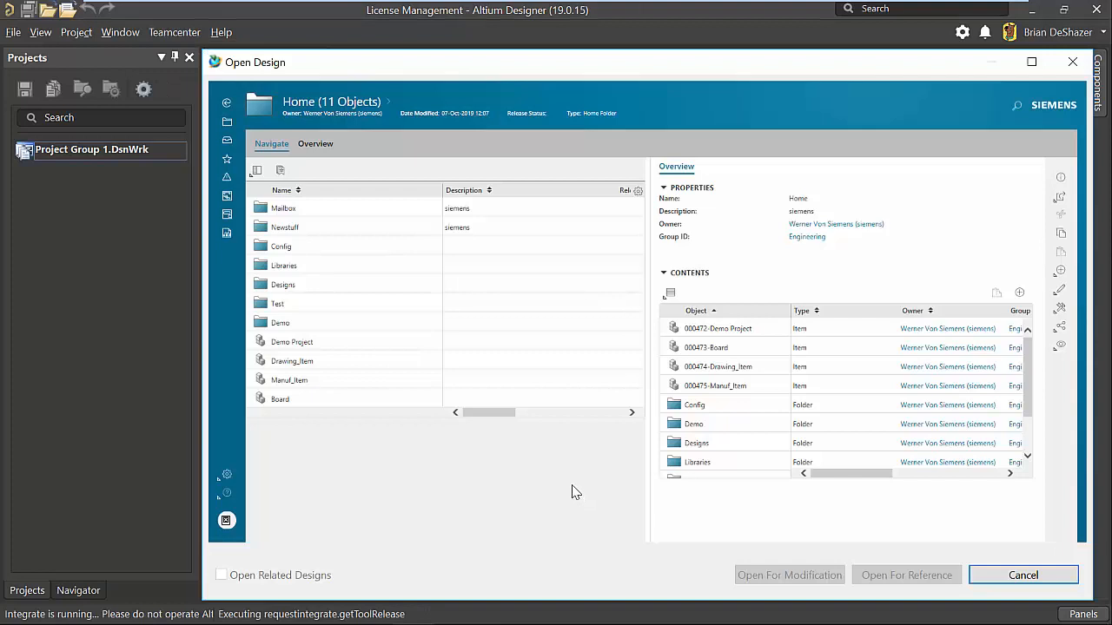
click(1016, 105)
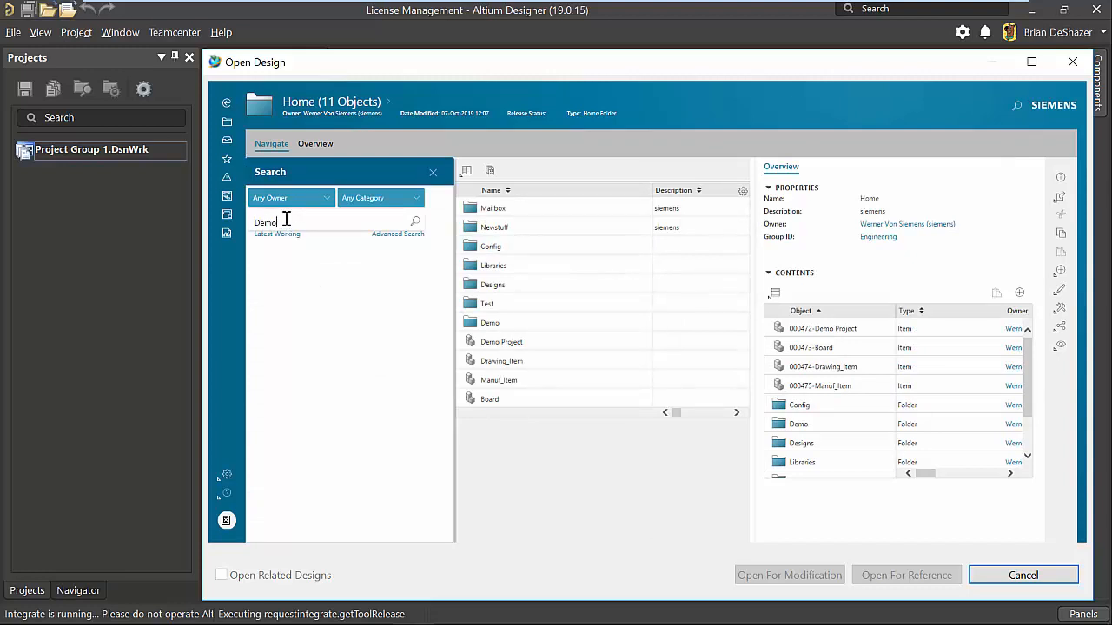
key(Return)
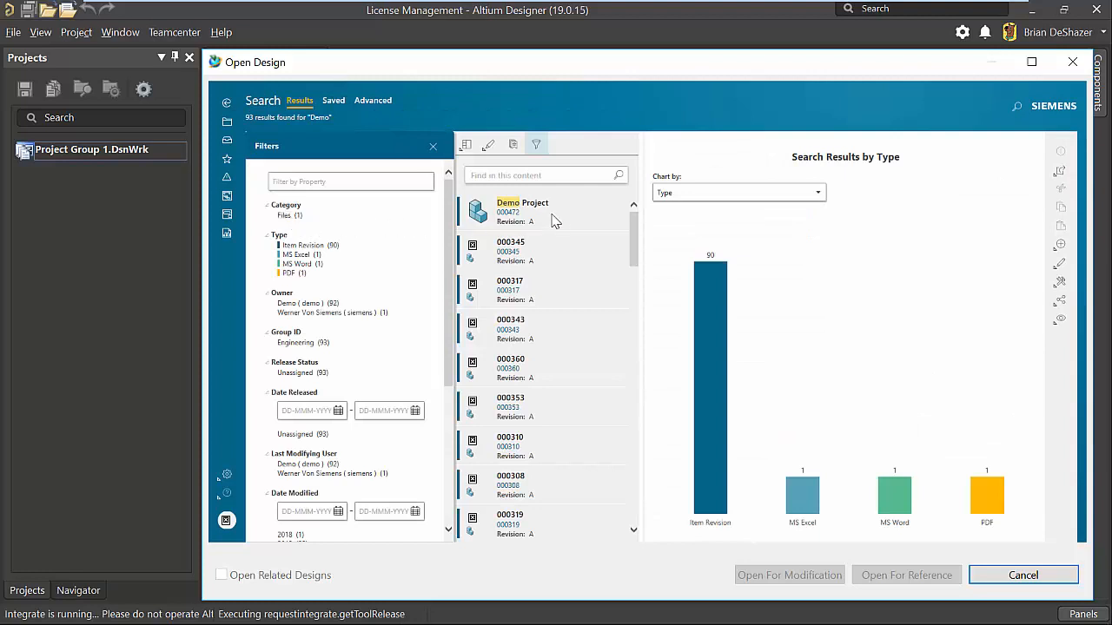
click(615, 209)
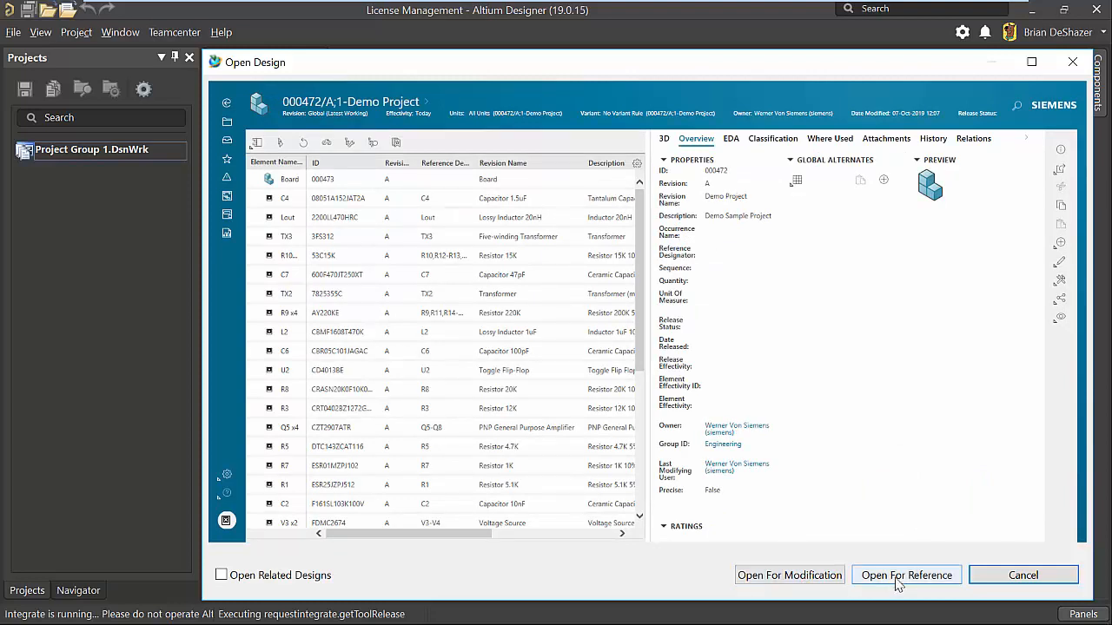
click(831, 576)
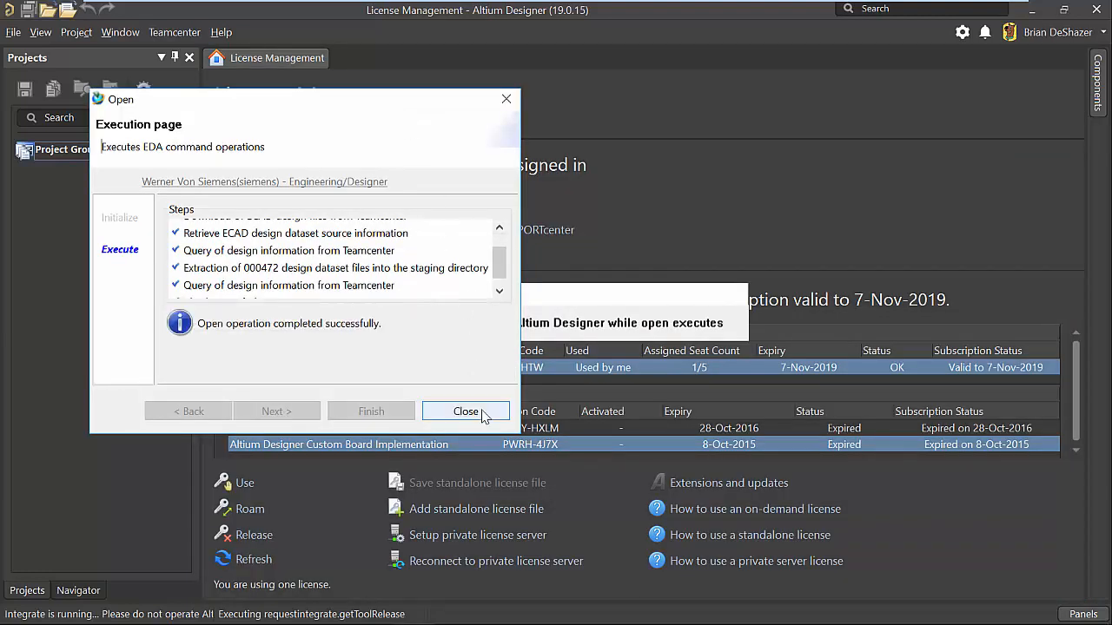
click(481, 411)
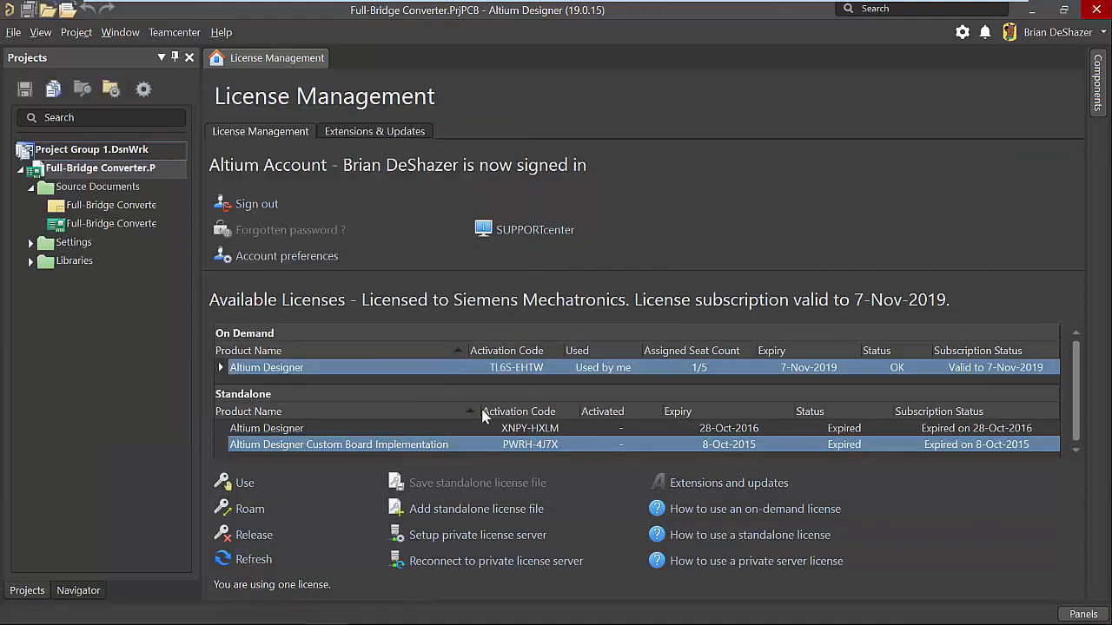
Open the Full-Bridge Converter schematic and review the ProjectID, ProjectRevision and ProjectTitle parameters in the project options without changing them.
double_click(122, 205)
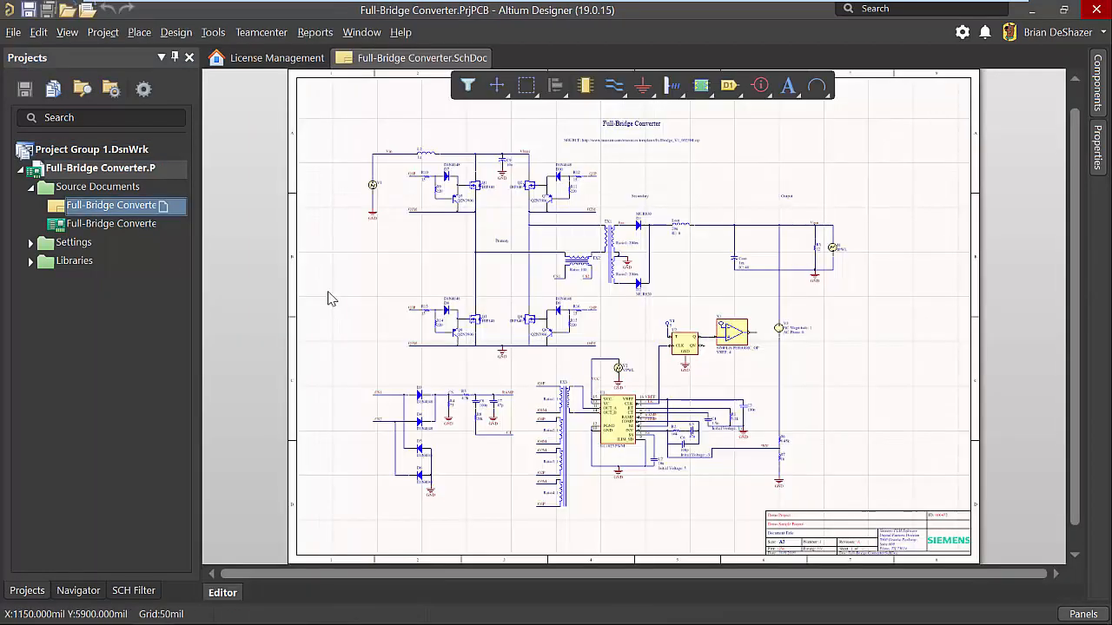
click(102, 33)
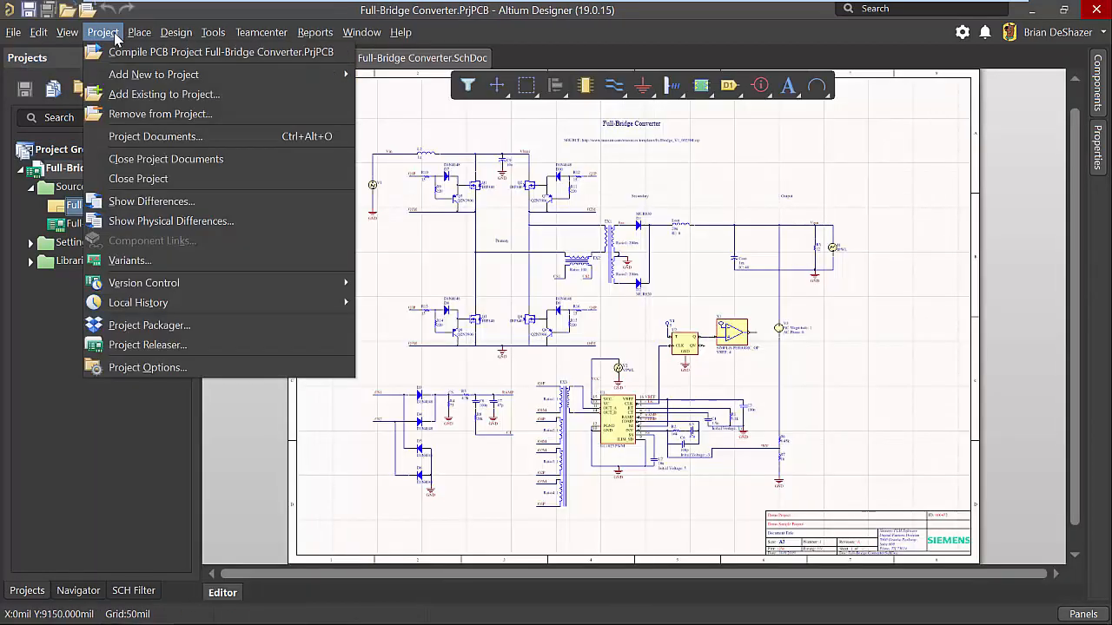
click(200, 367)
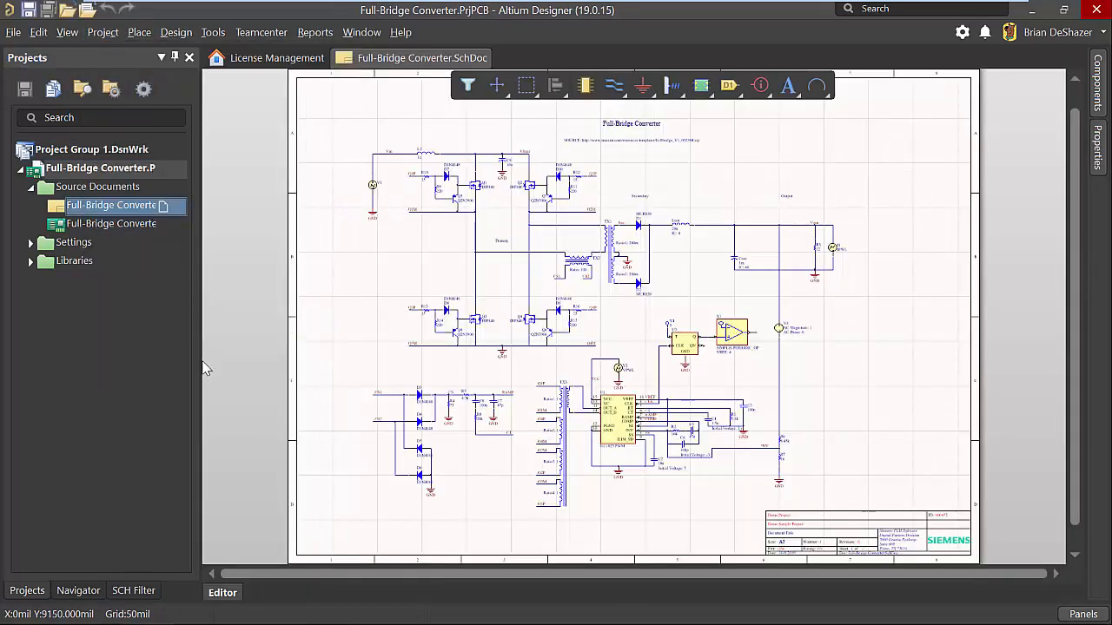
click(795, 89)
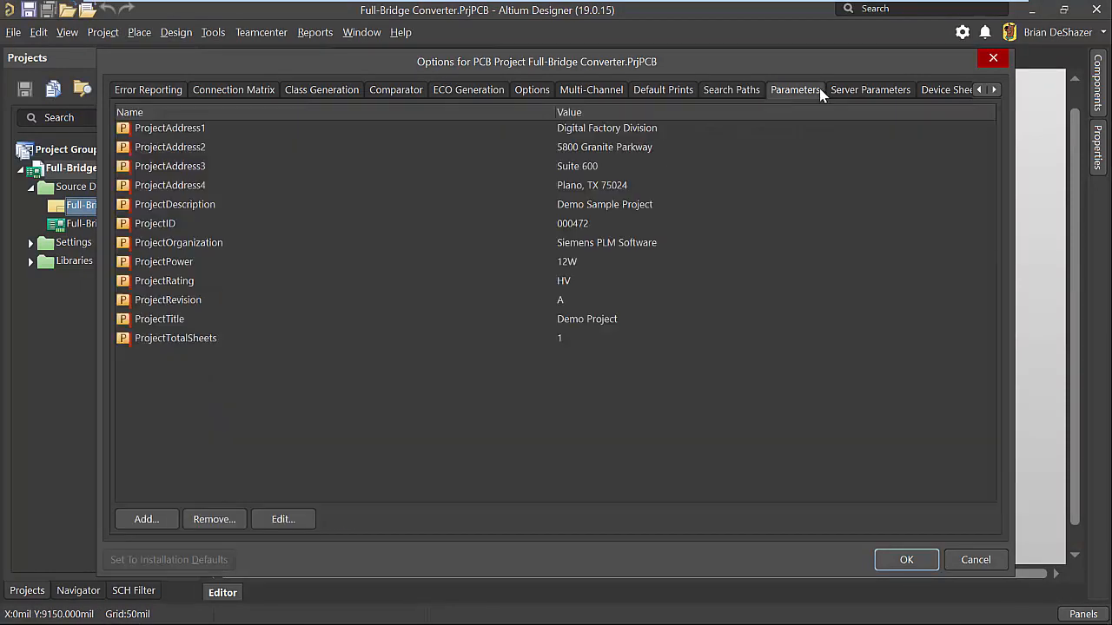
click(178, 224)
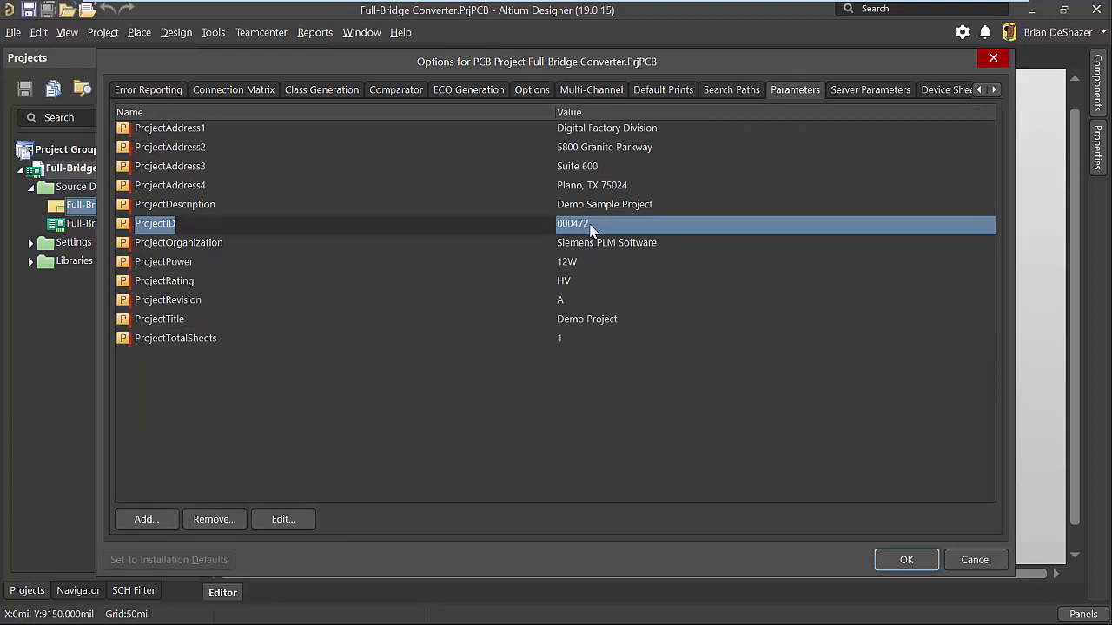
click(231, 300)
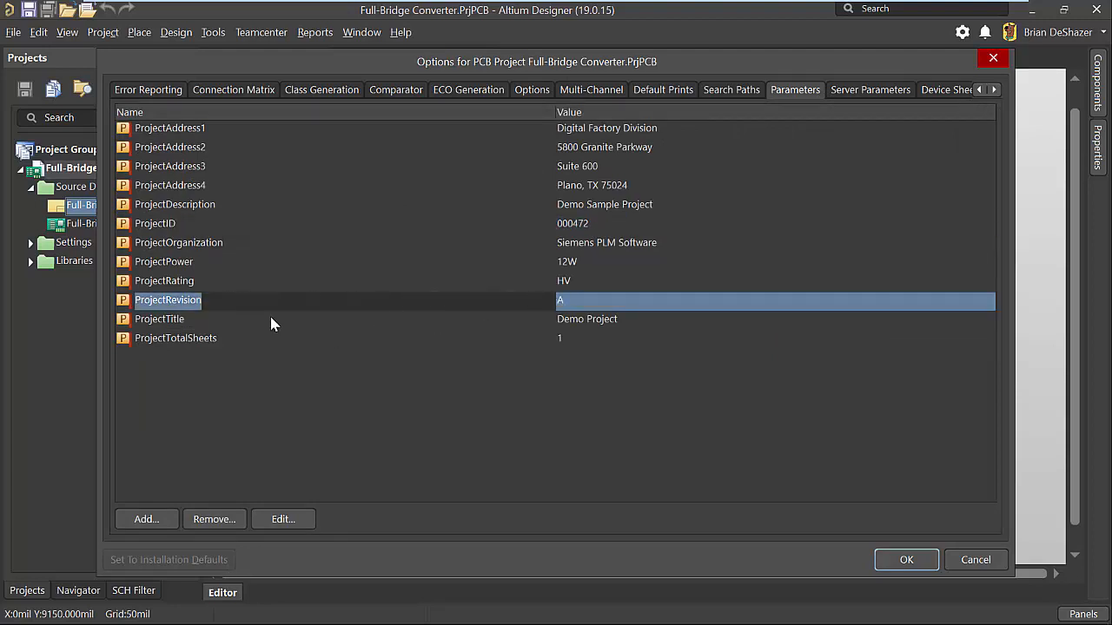
click(271, 323)
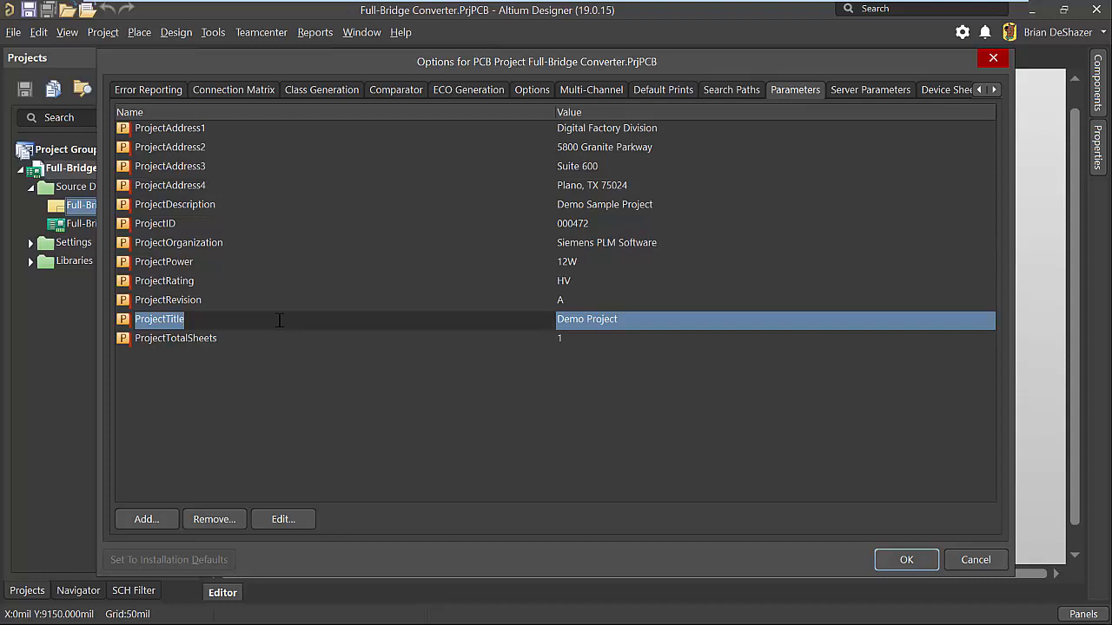
click(972, 556)
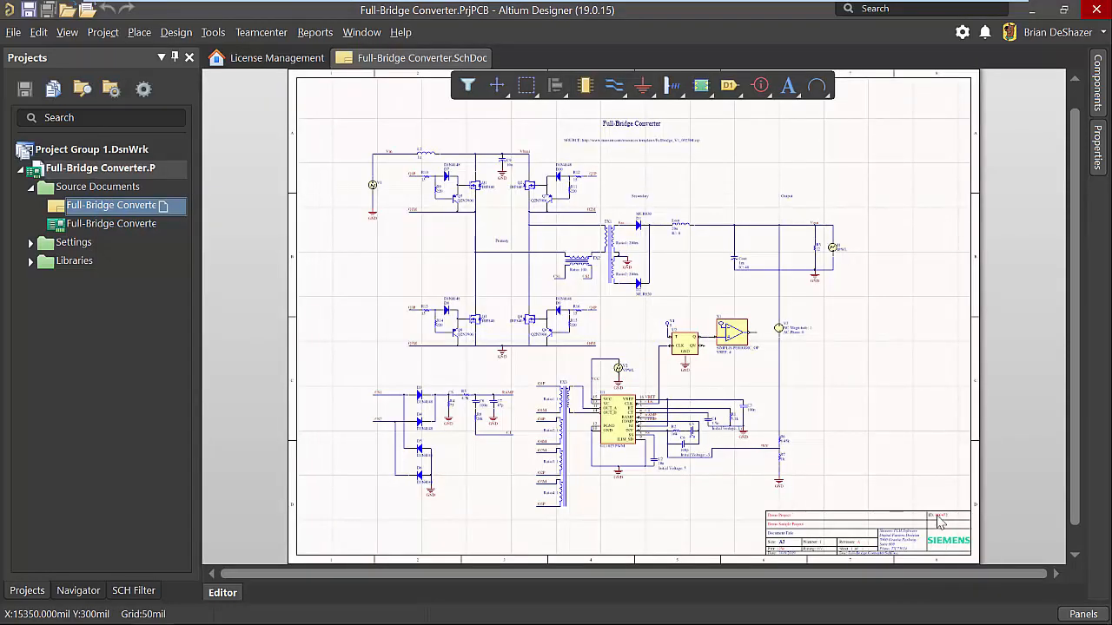
Examine the schematic's title block up close, then return to the whole drawing.
click(67, 32)
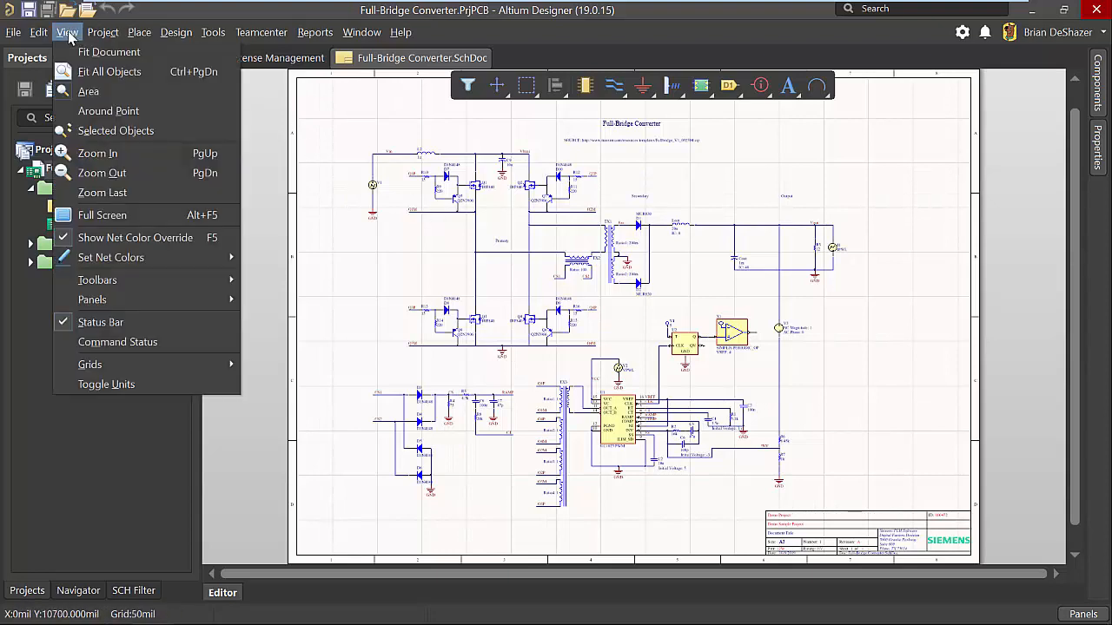
click(89, 92)
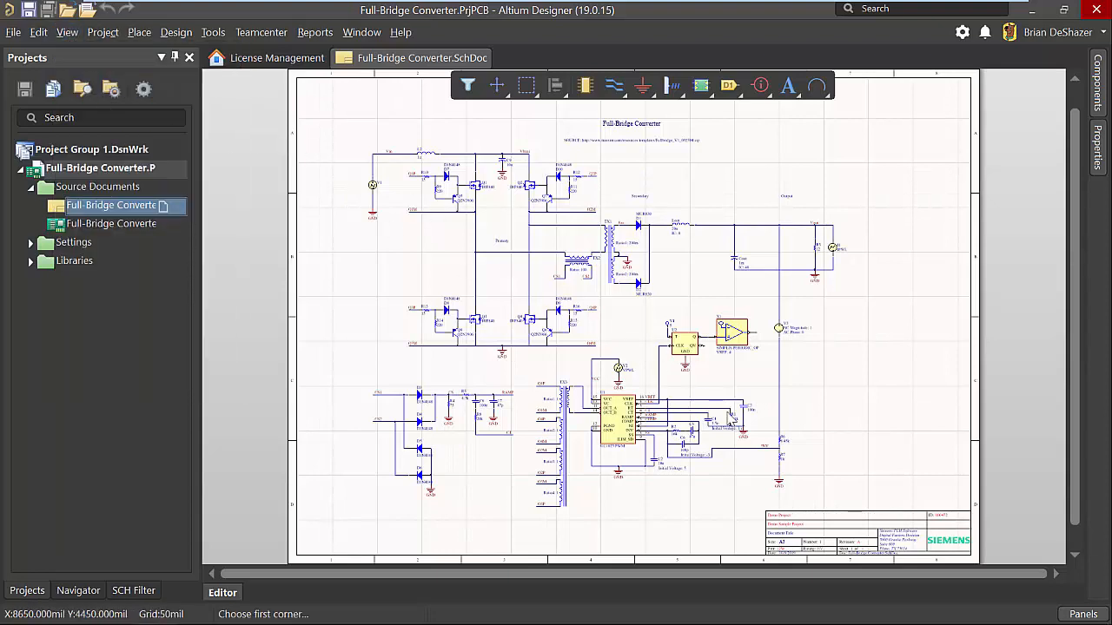
click(760, 507)
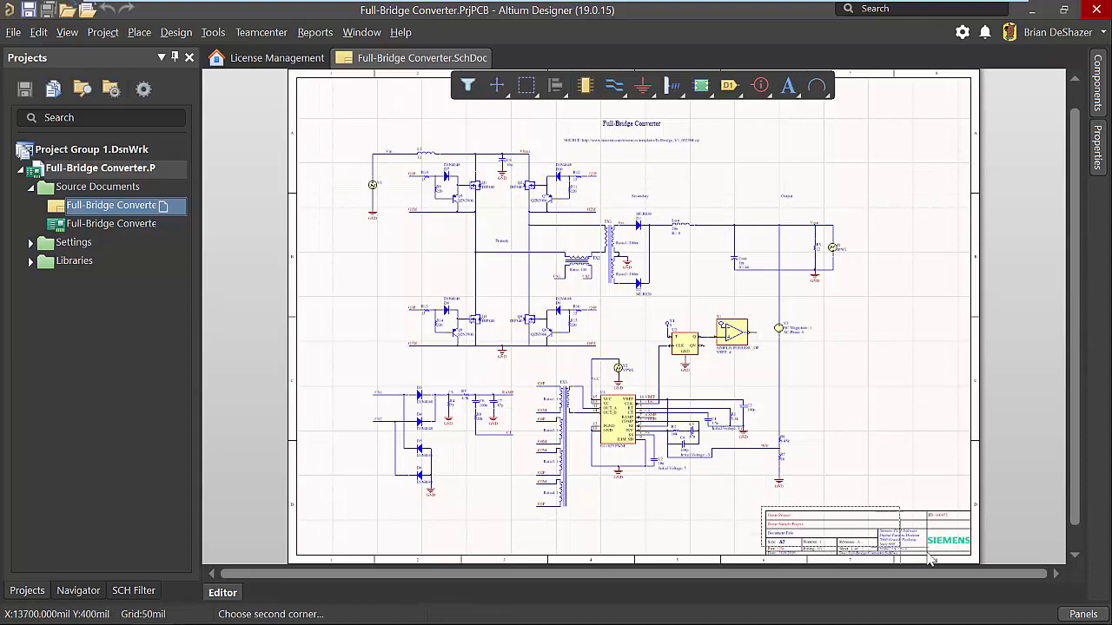
click(971, 560)
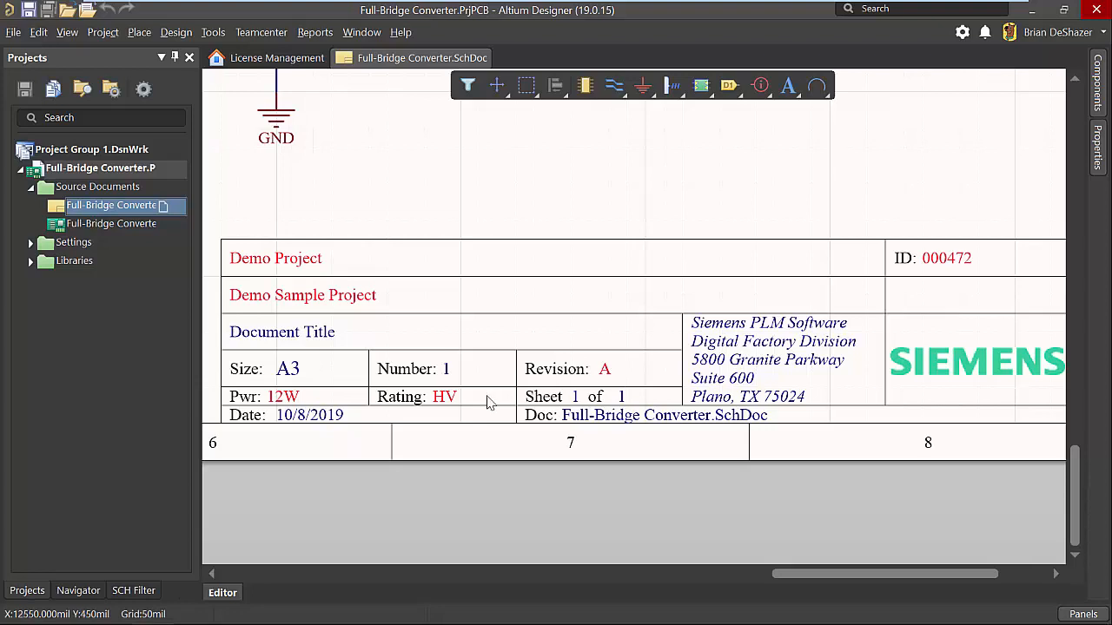
key(ctrl+Page_Down)
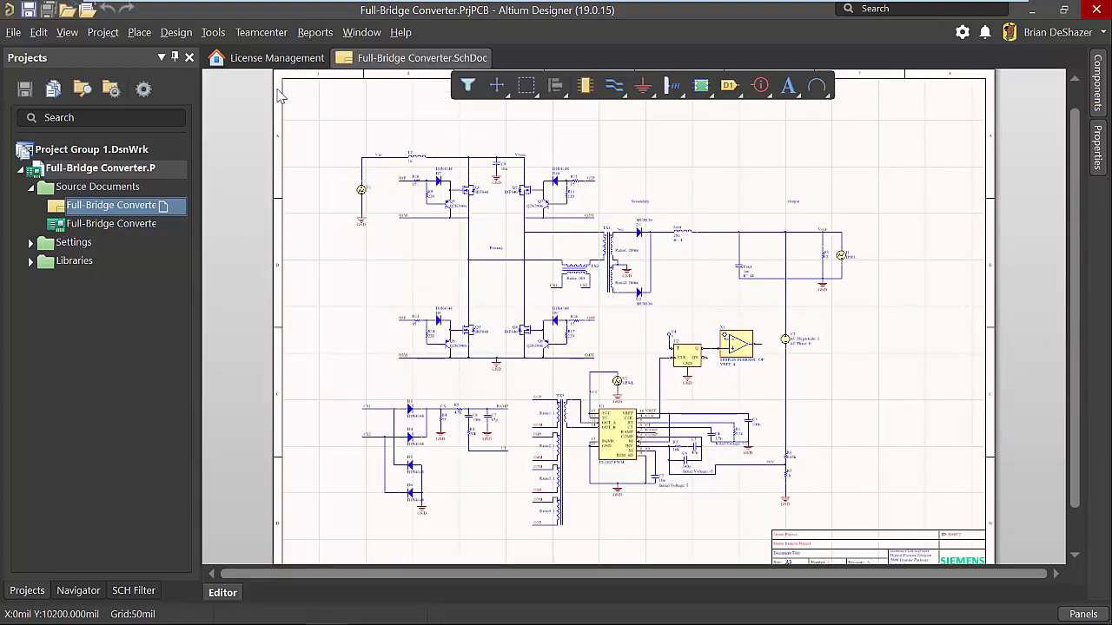
Check Demo Project into Teamcenter with its Board, Drawing_Item and Manuf_Item included, keeping the local working files.
click(261, 32)
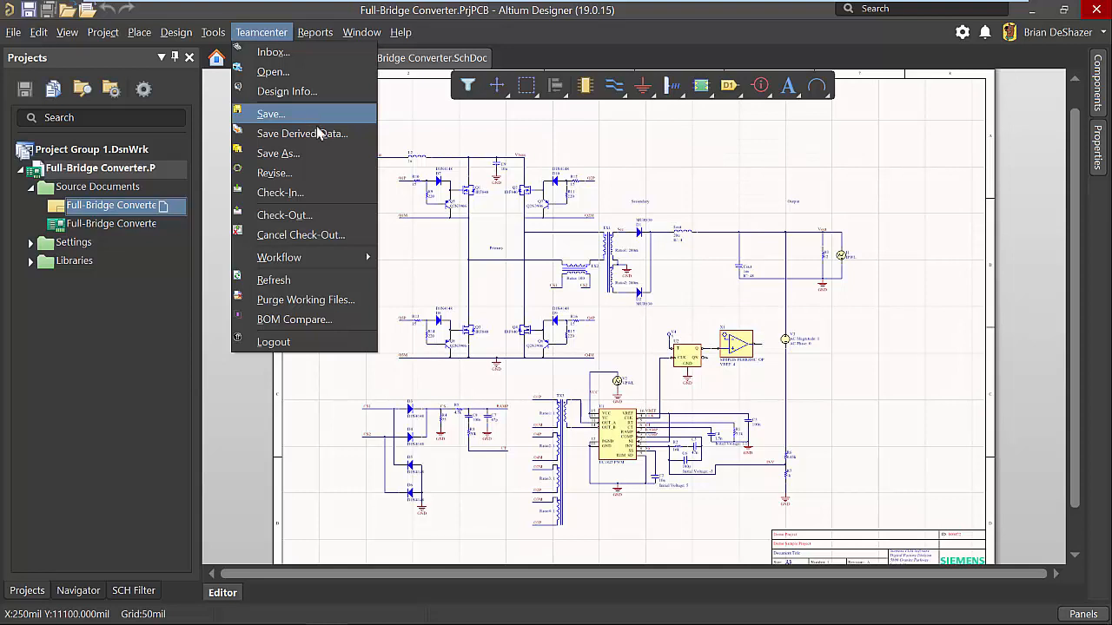
click(343, 199)
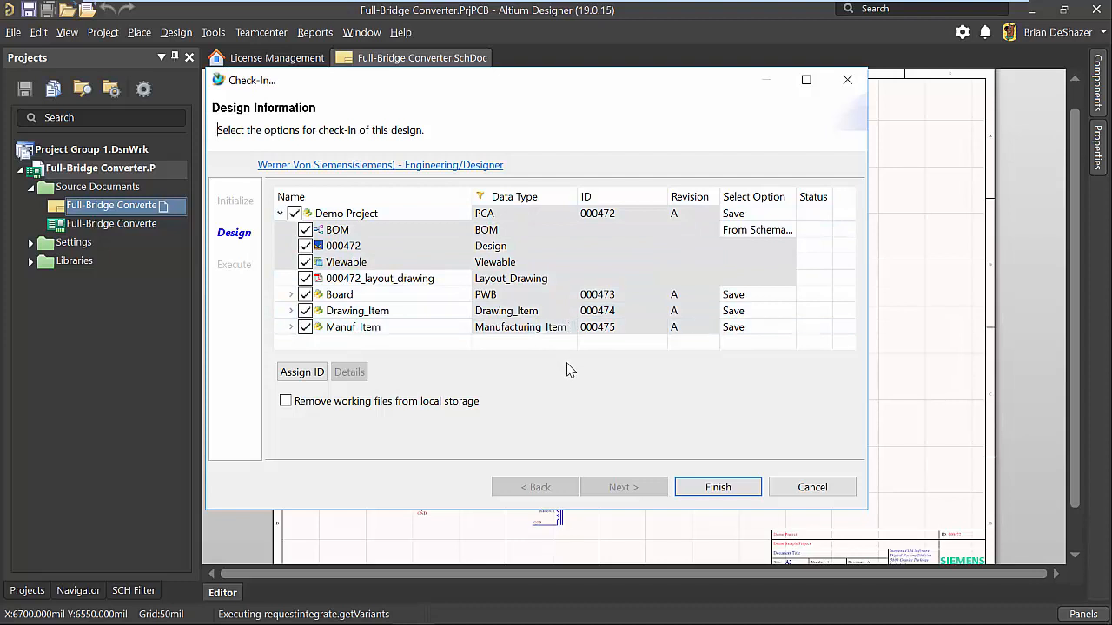
click(706, 487)
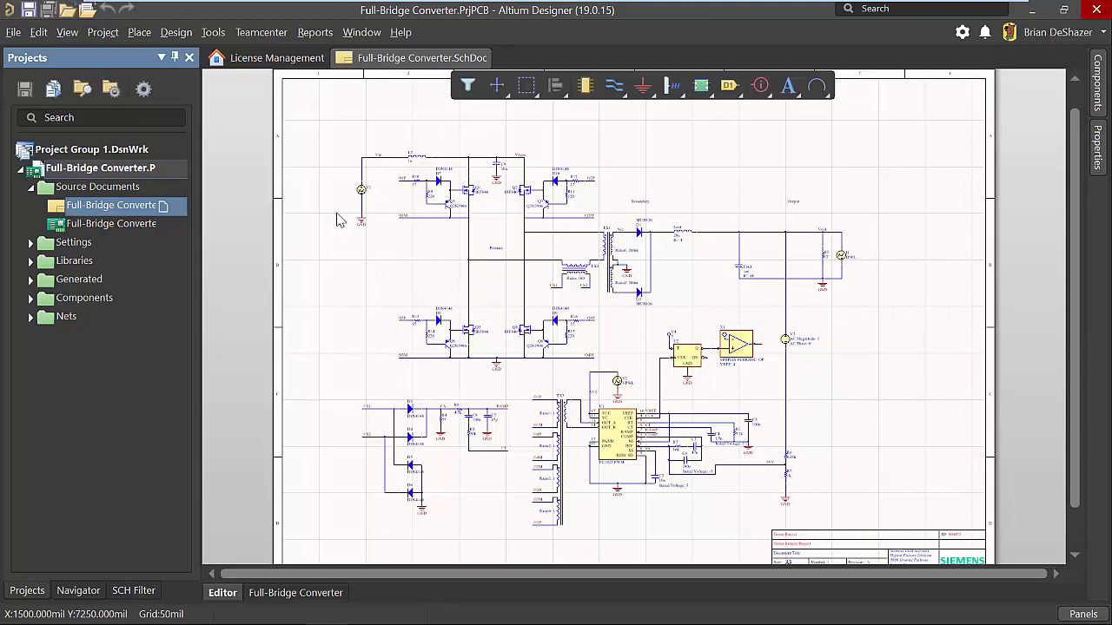
Start a design workflow from the ECAD Design Approval template, named "Design Review", with the description "Please review and approve".
click(260, 32)
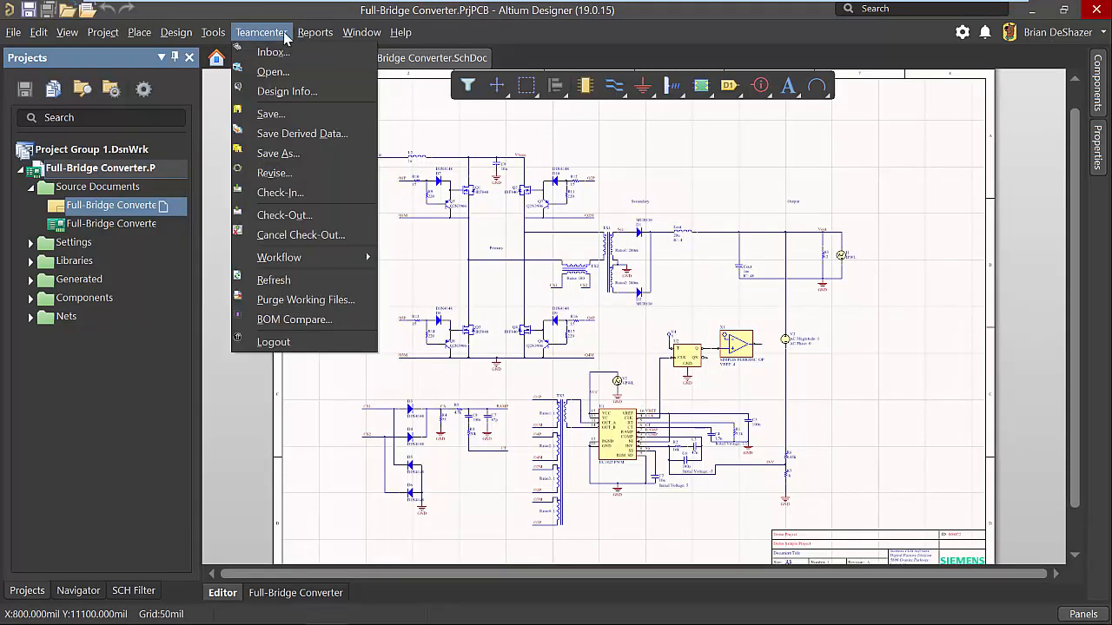
mouse_move(352, 257)
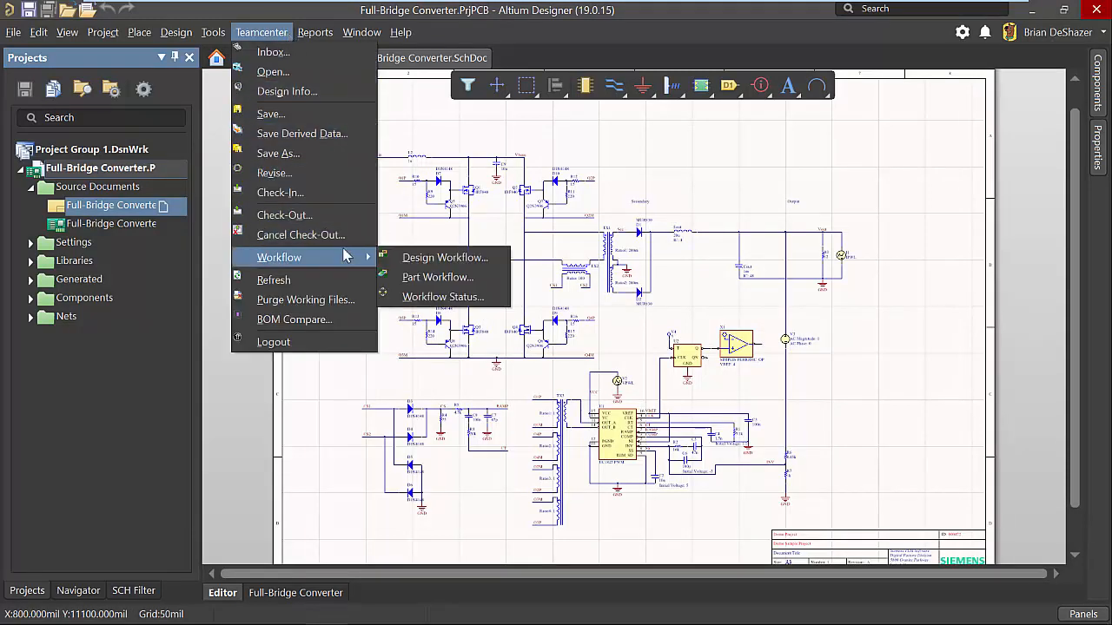
click(492, 262)
click(502, 261)
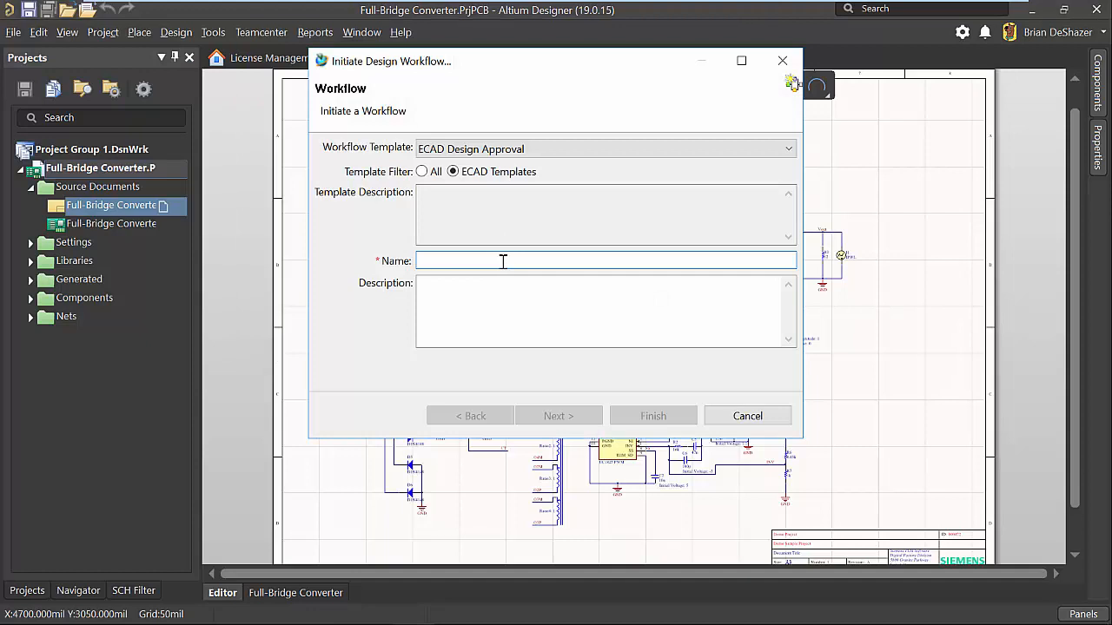
text(Design Review)
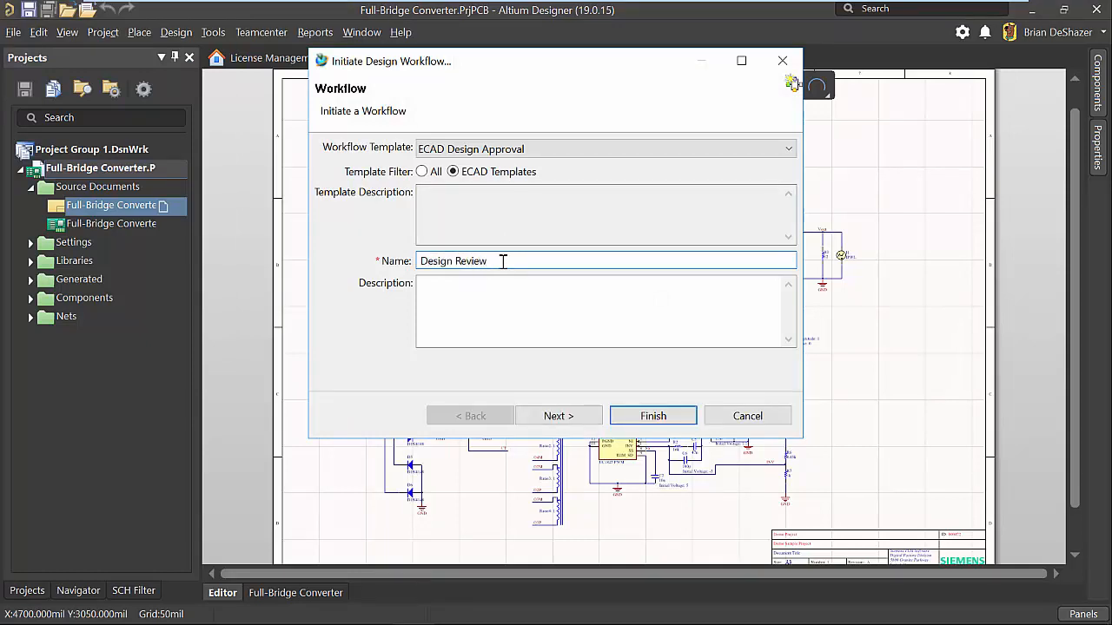
key(Tab)
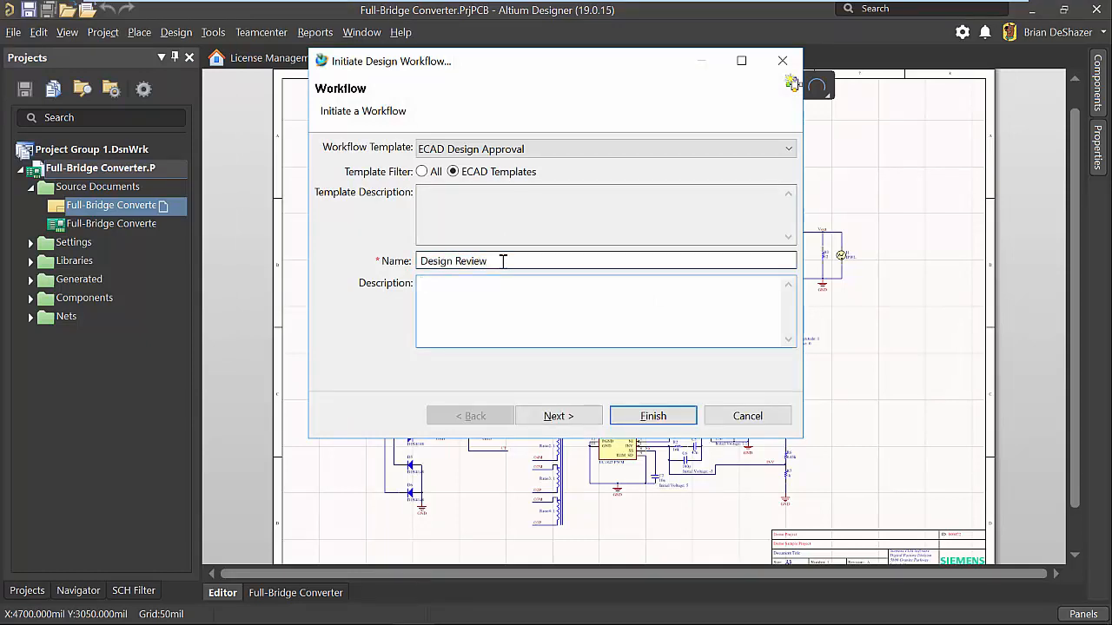
text(Please review and approve)
click(588, 416)
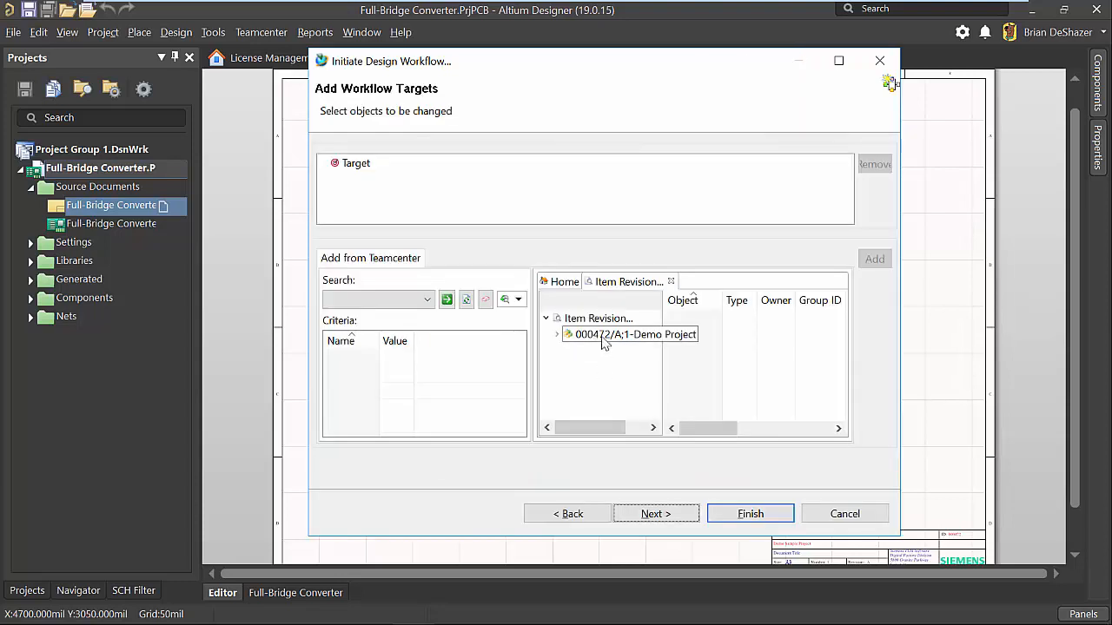
Add the 000472/A;1-Demo Project revision as the workflow target and submit the workflow.
click(630, 335)
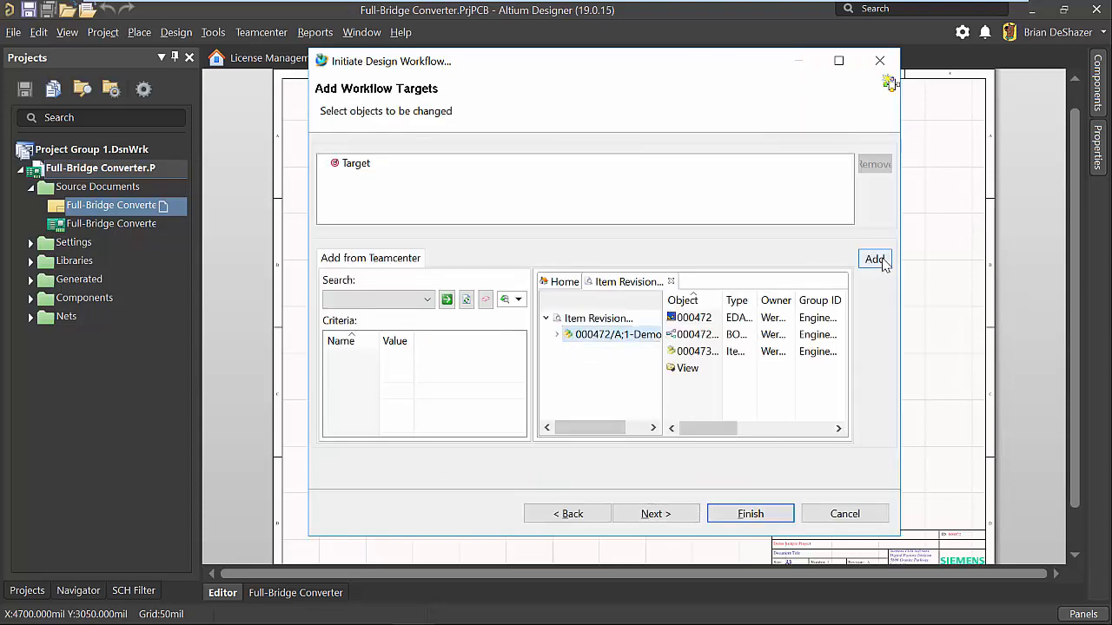
click(874, 260)
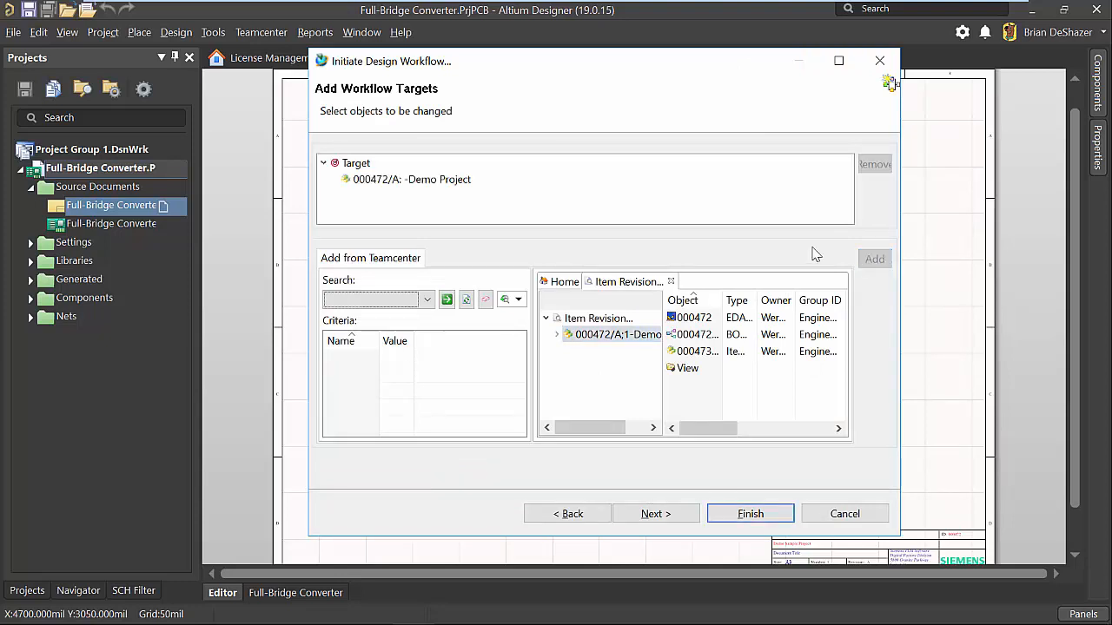
click(427, 298)
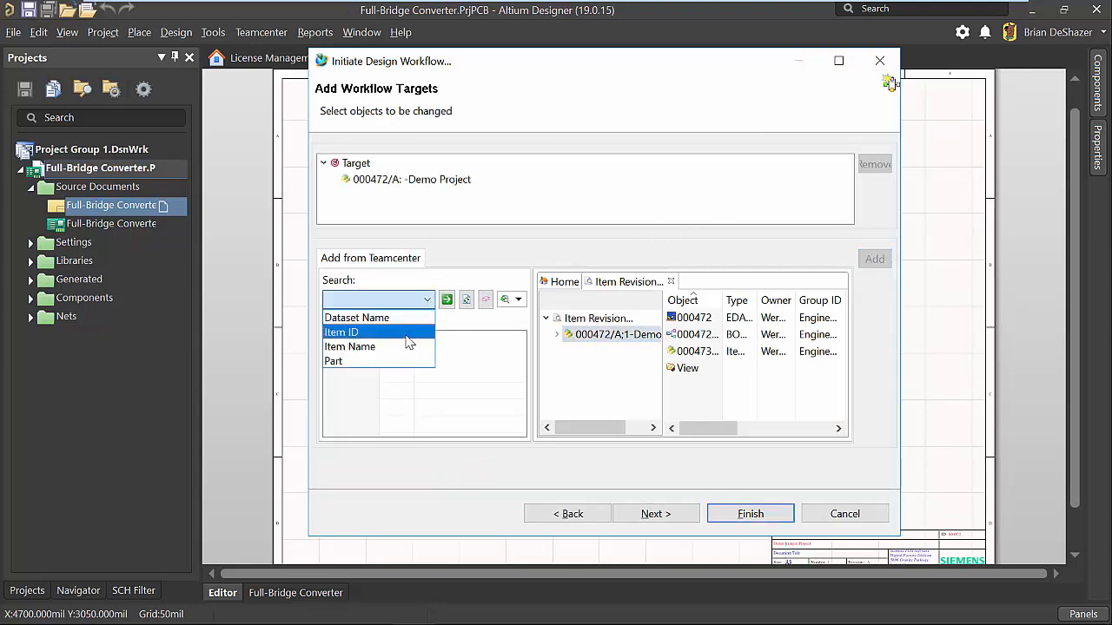
click(488, 331)
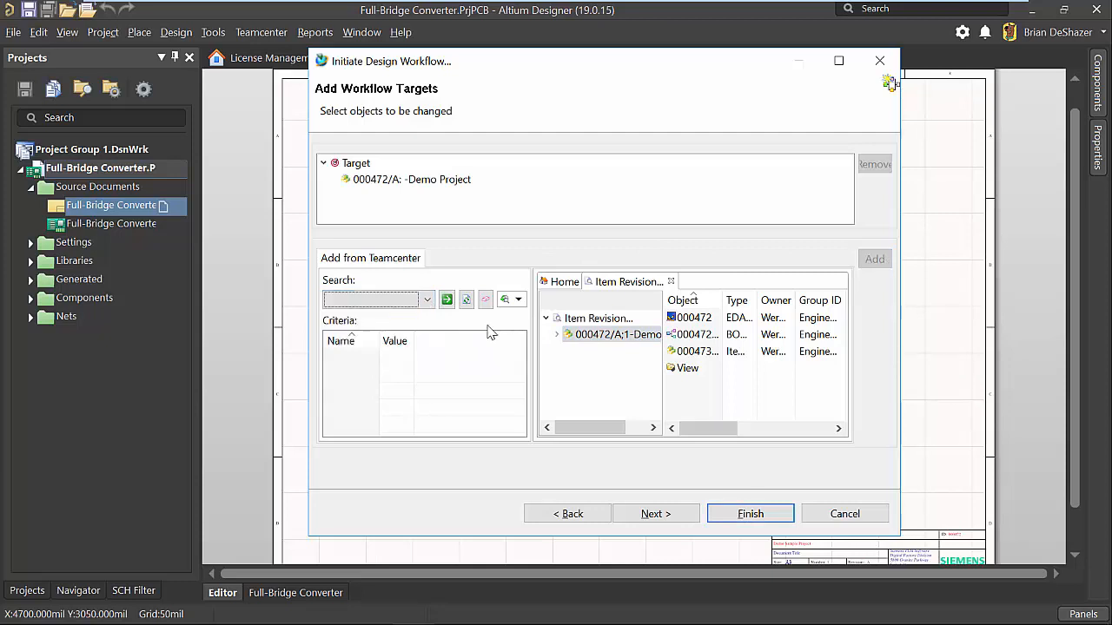
click(786, 516)
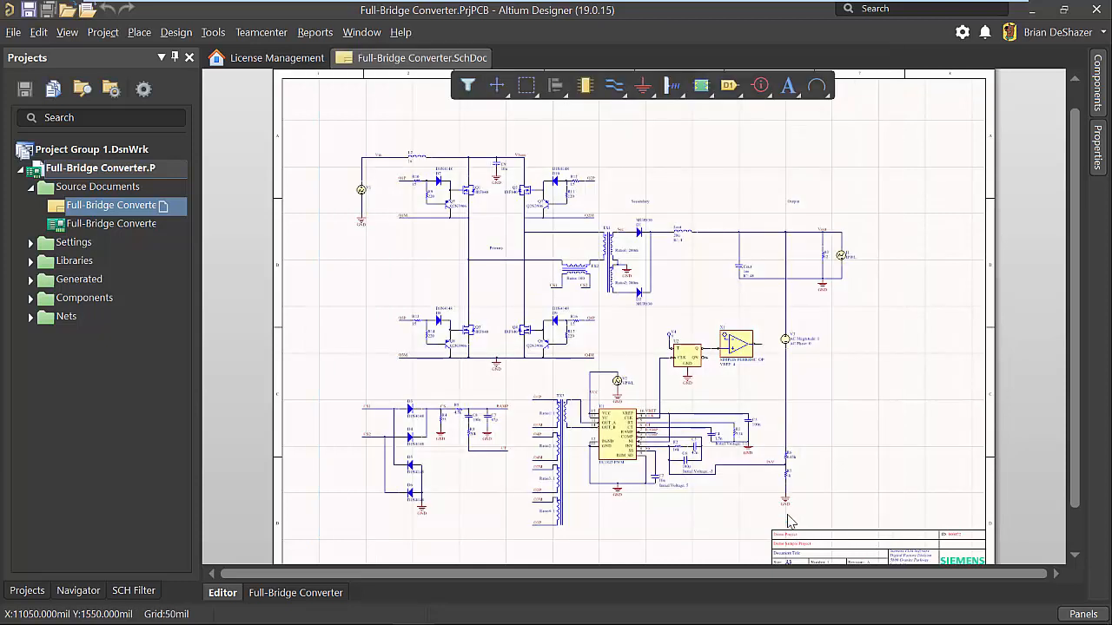
Review the sign-off task's workflow in the Teamcenter inbox, then open the design information for the Full-Bridge Converter.
click(282, 35)
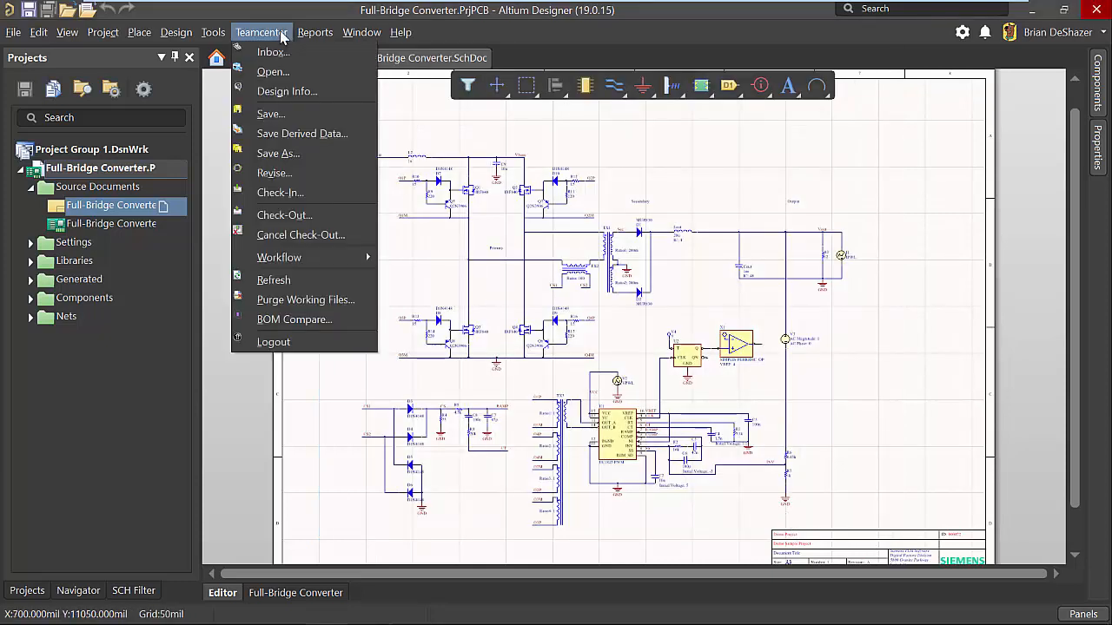
click(271, 52)
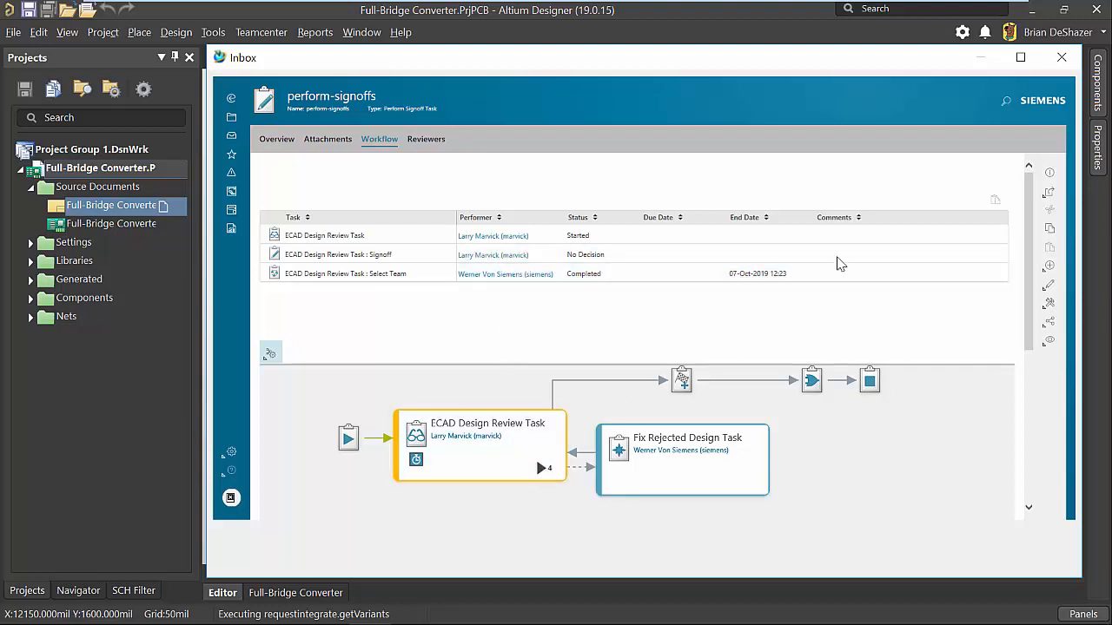
click(1062, 58)
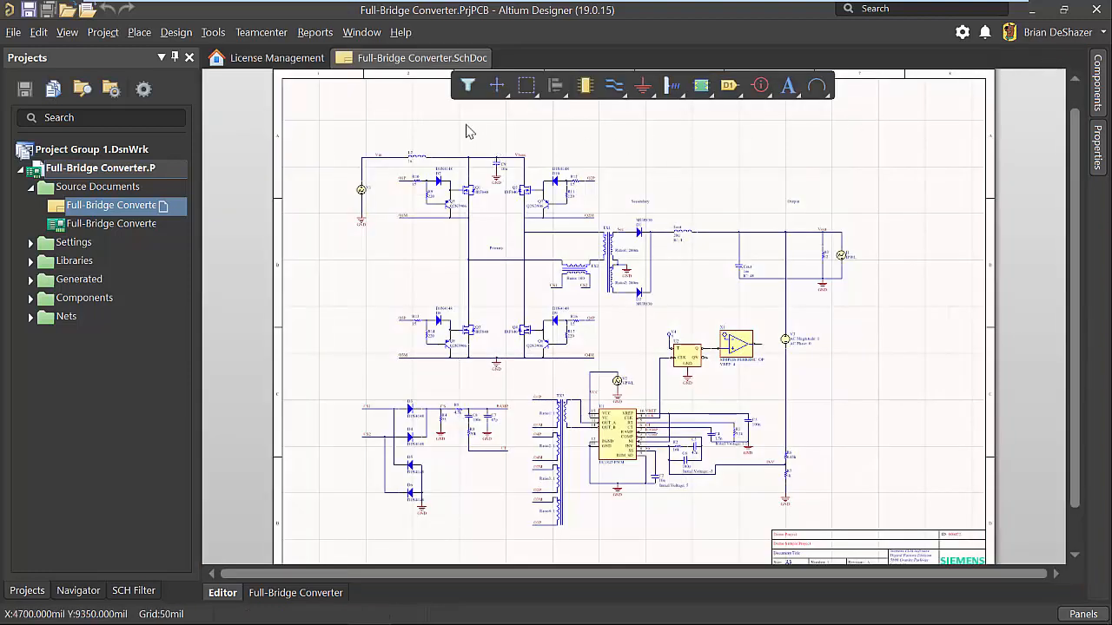
click(282, 37)
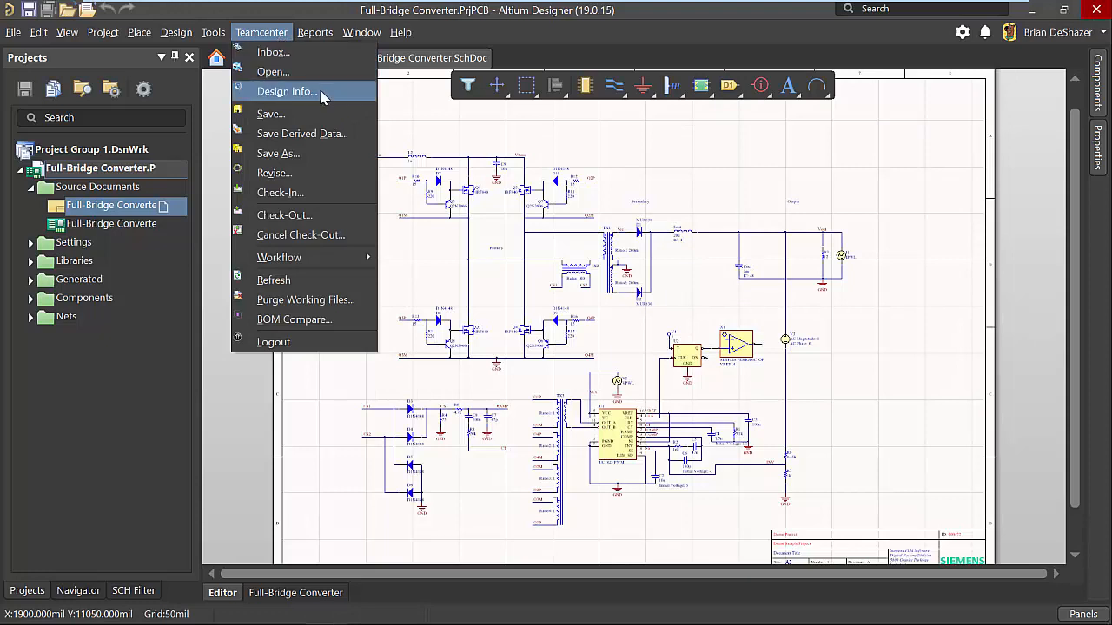
click(287, 91)
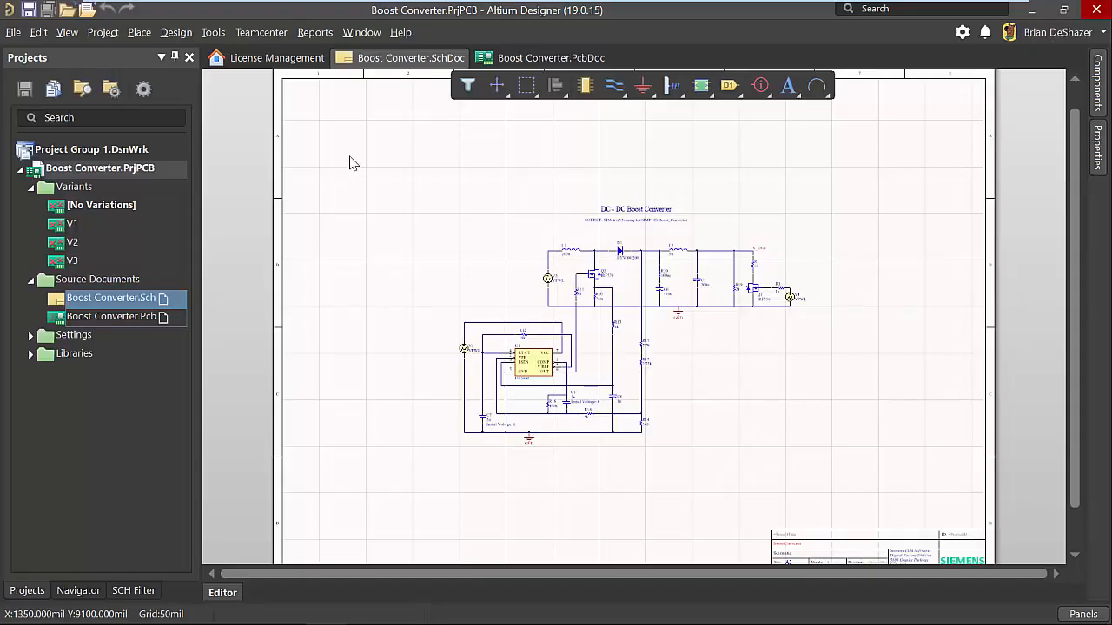
View the Boost Converter board layout, then examine the component variations of V1, V2 and V3 in Variant Management without changing them.
click(523, 58)
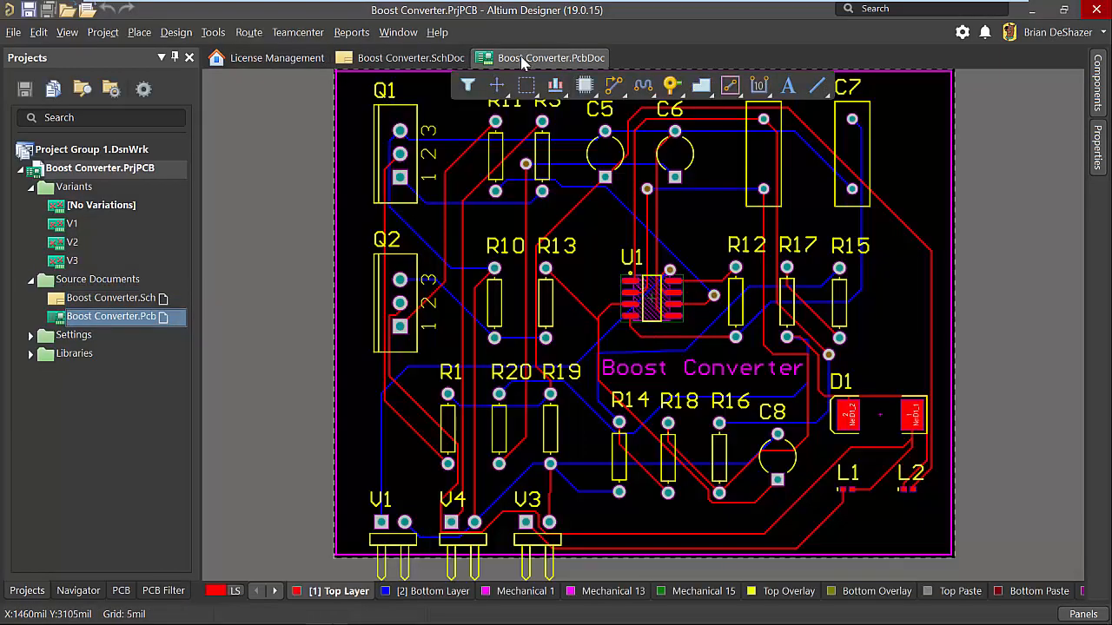
click(441, 57)
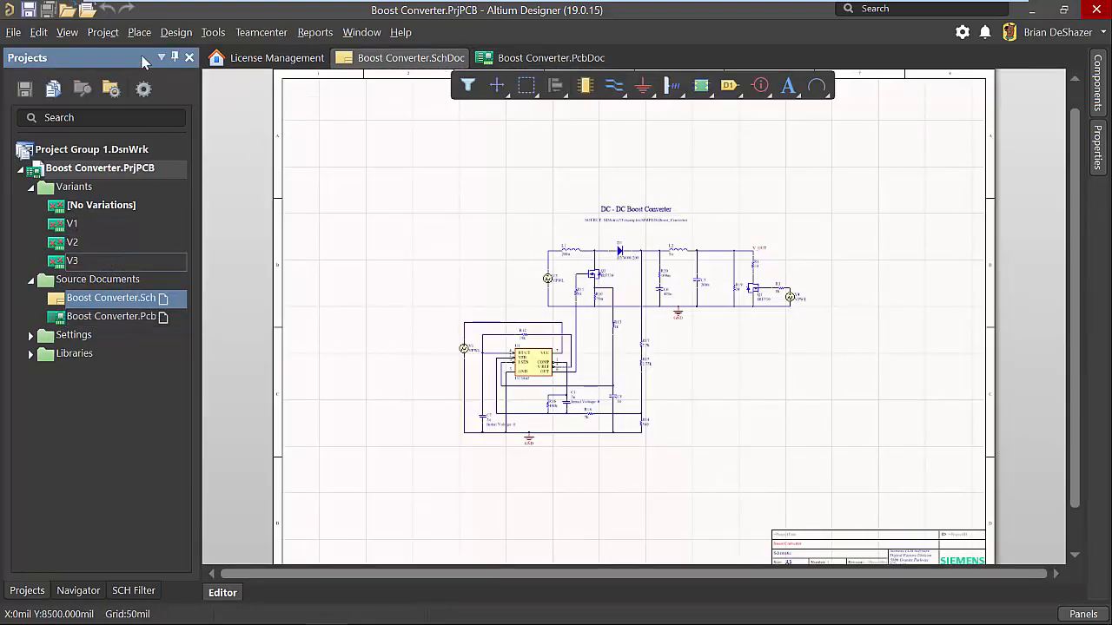
click(103, 32)
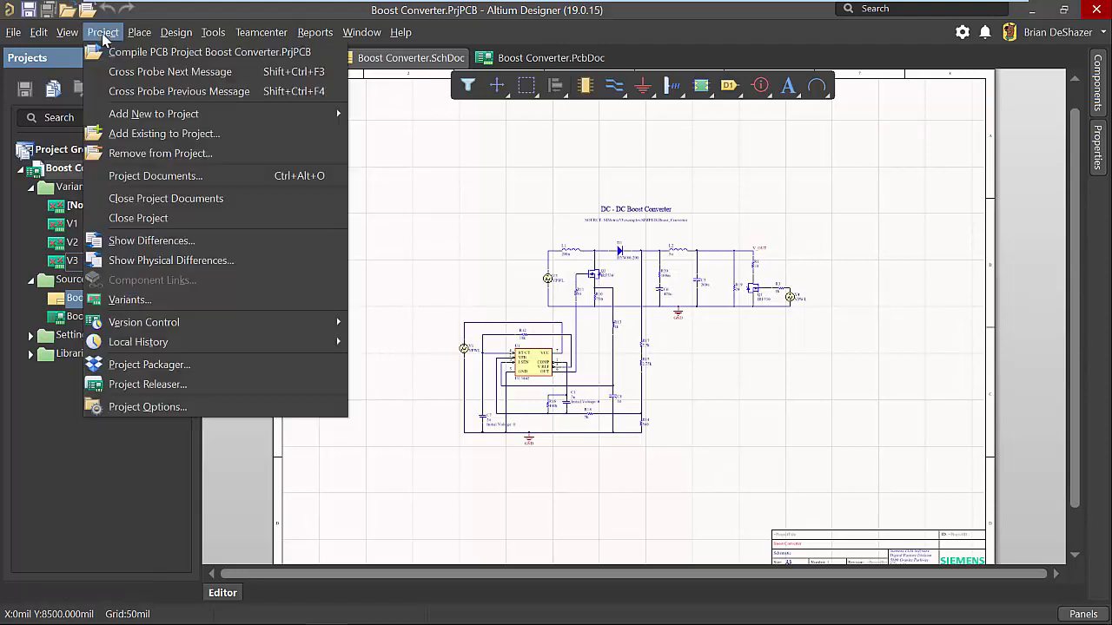
click(168, 298)
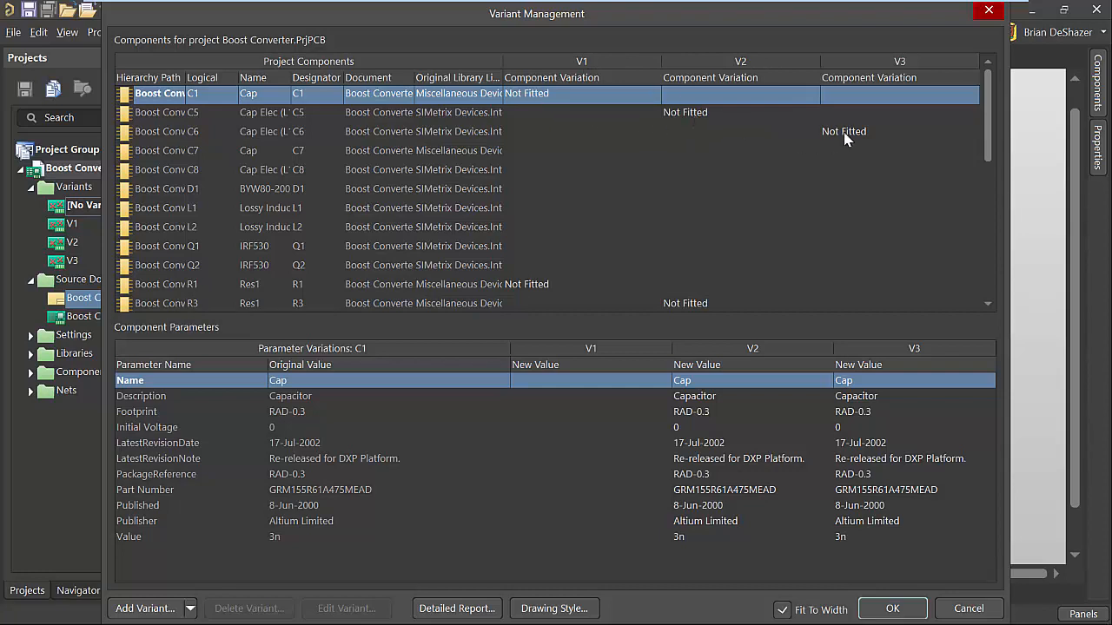
scroll(844, 139, down, 2)
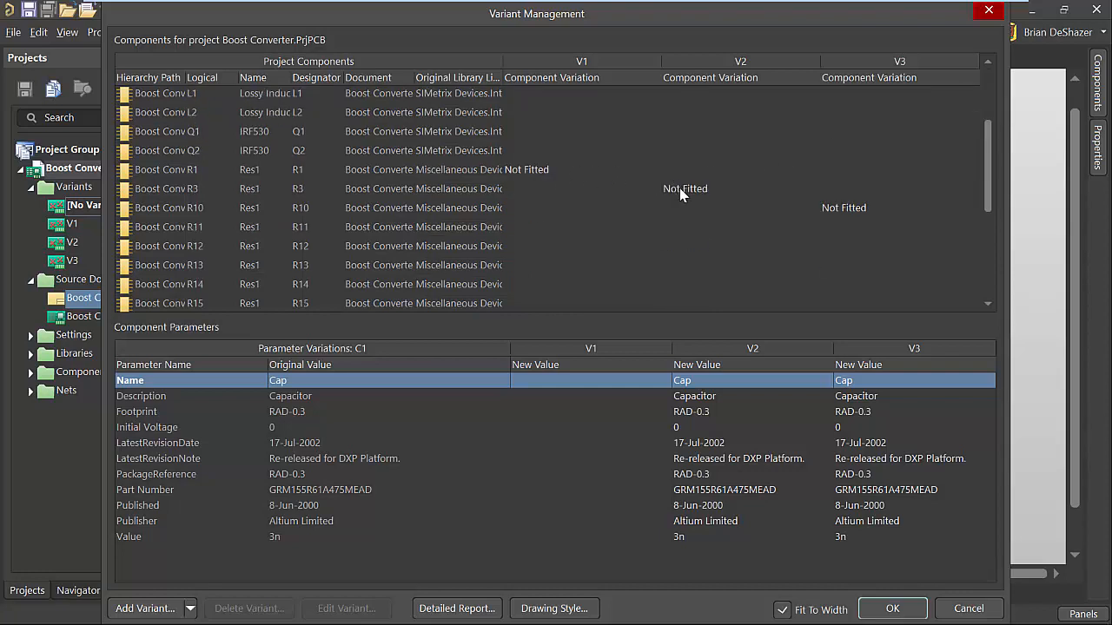
scroll(838, 208, down, 3)
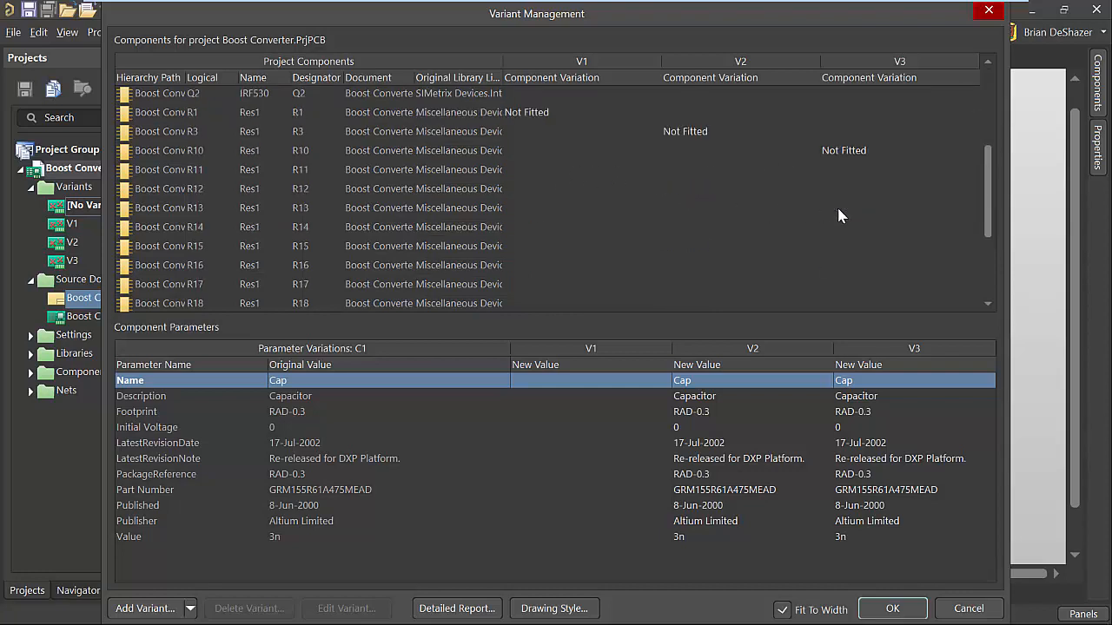
scroll(842, 204, up, 5)
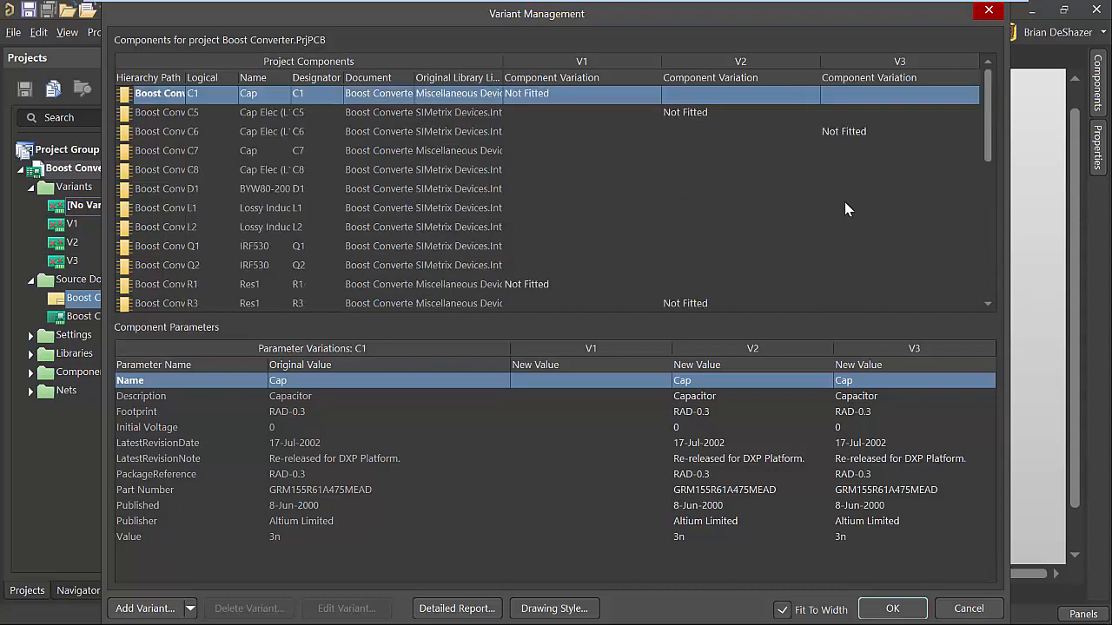
click(990, 12)
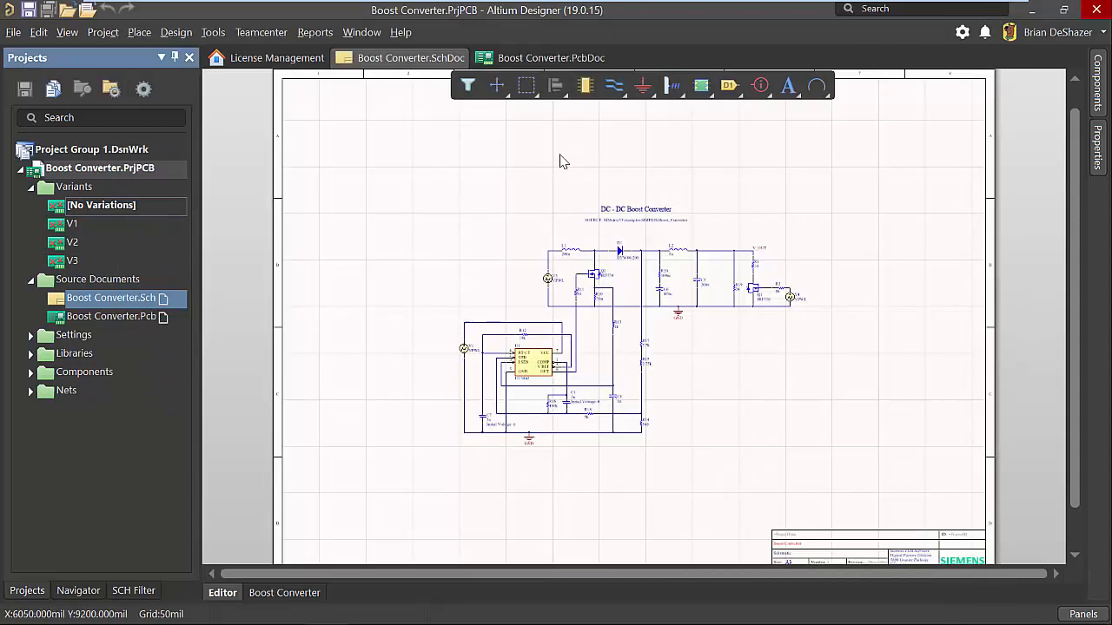
Start saving the Boost Converter project as a new Teamcenter design and name its PCA item "Variant Project".
click(260, 32)
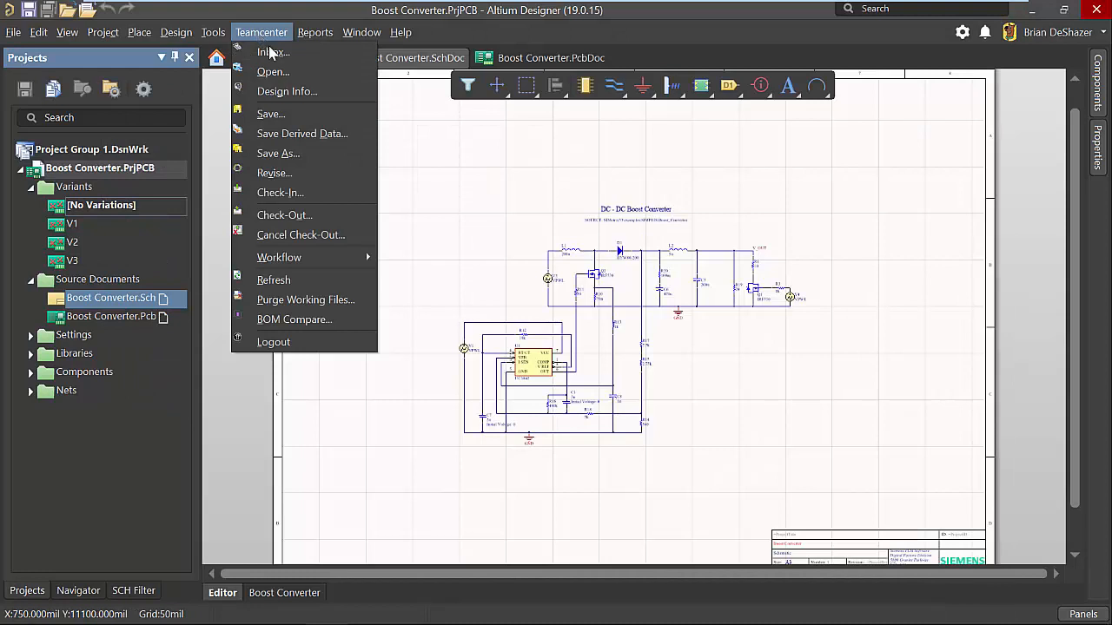
click(332, 152)
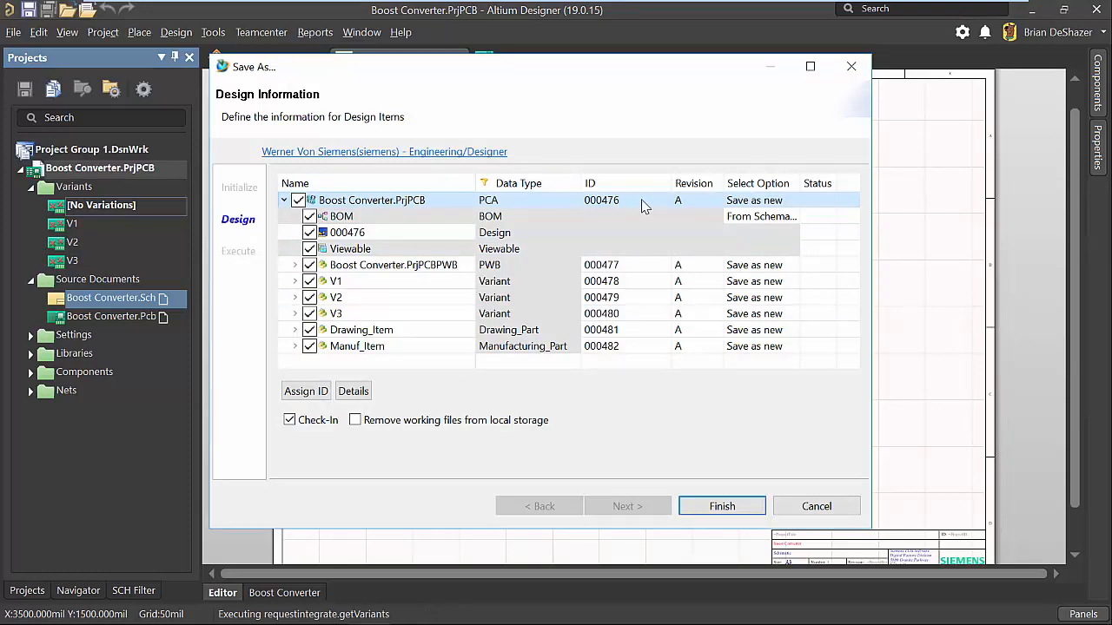
click(447, 202)
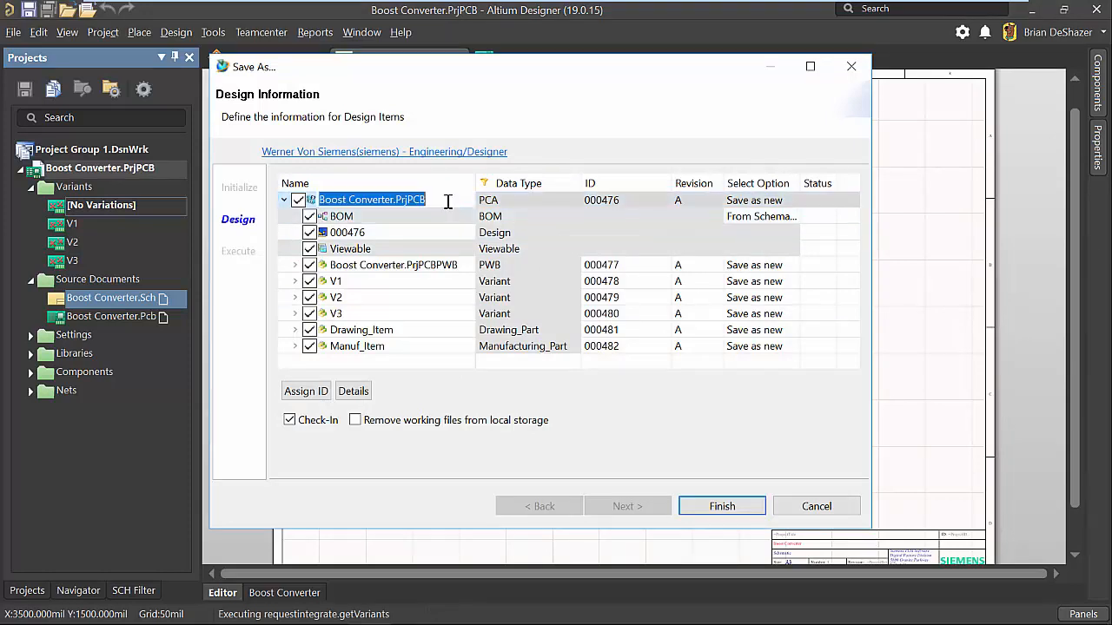
text(V)
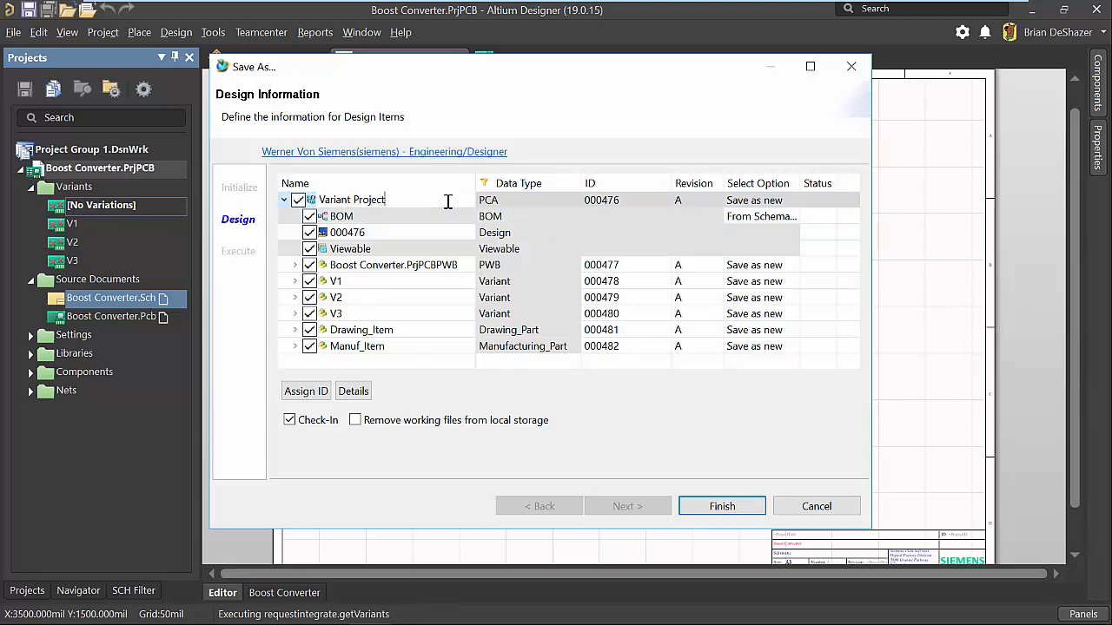
text(ariant Project)
key(Return)
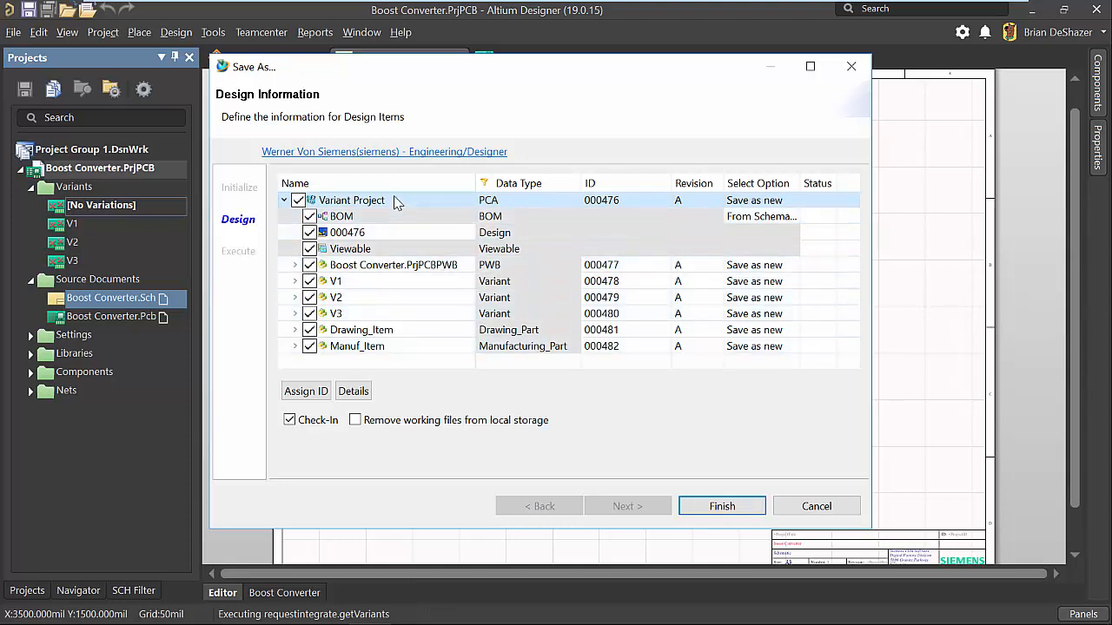
Look over the BOM, design and viewable entries of the new design and rename its PWB item as "Board".
click(374, 221)
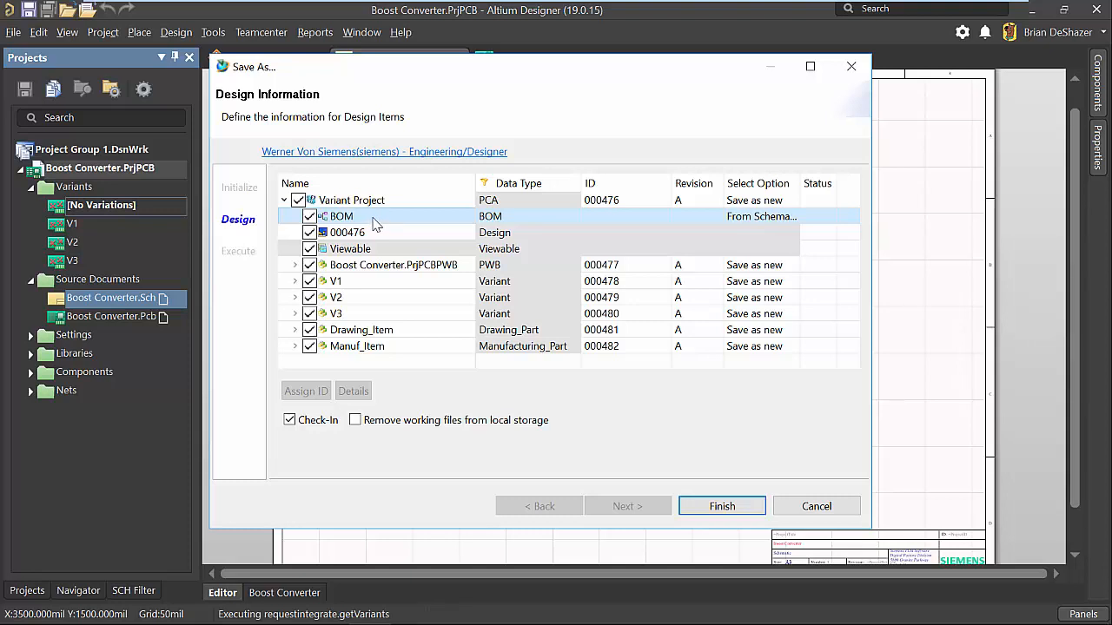
click(386, 236)
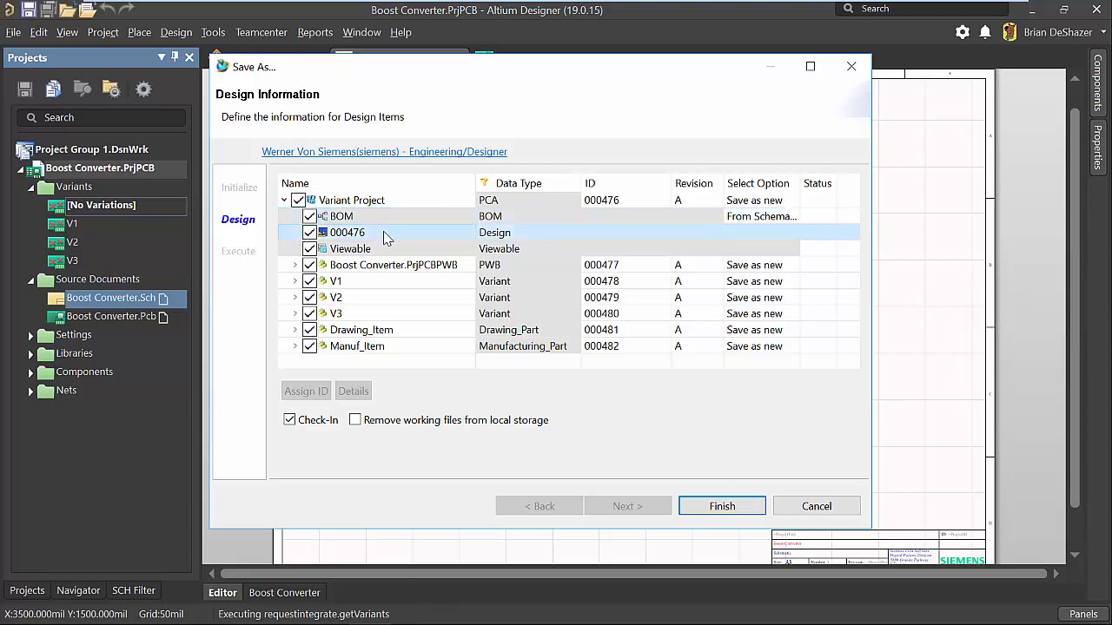
click(399, 252)
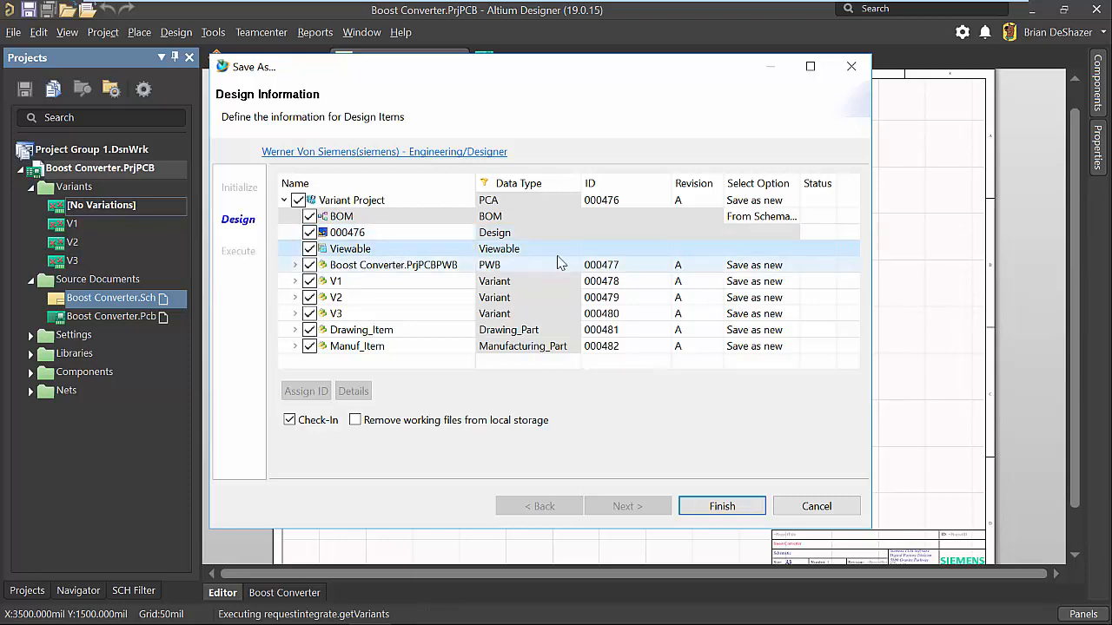
click(456, 269)
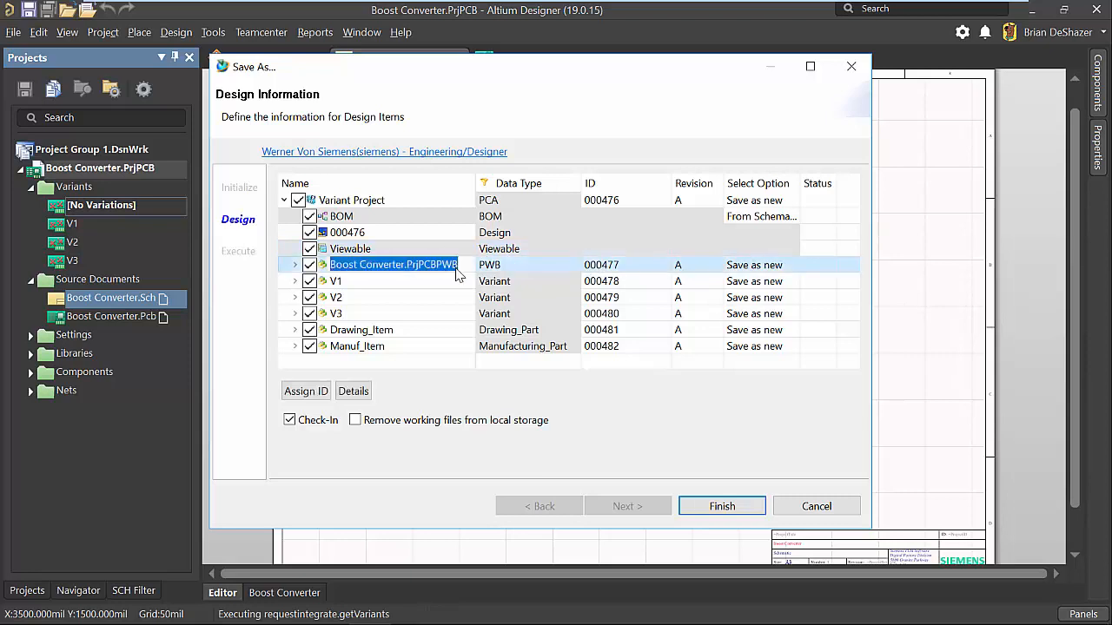
text(Board)
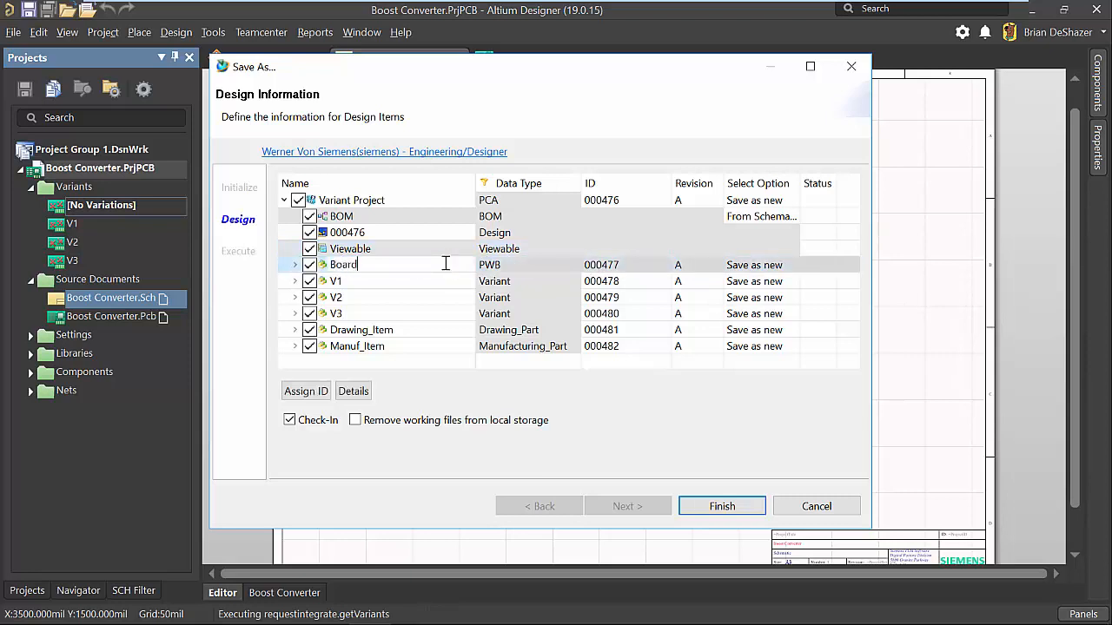
key(Return)
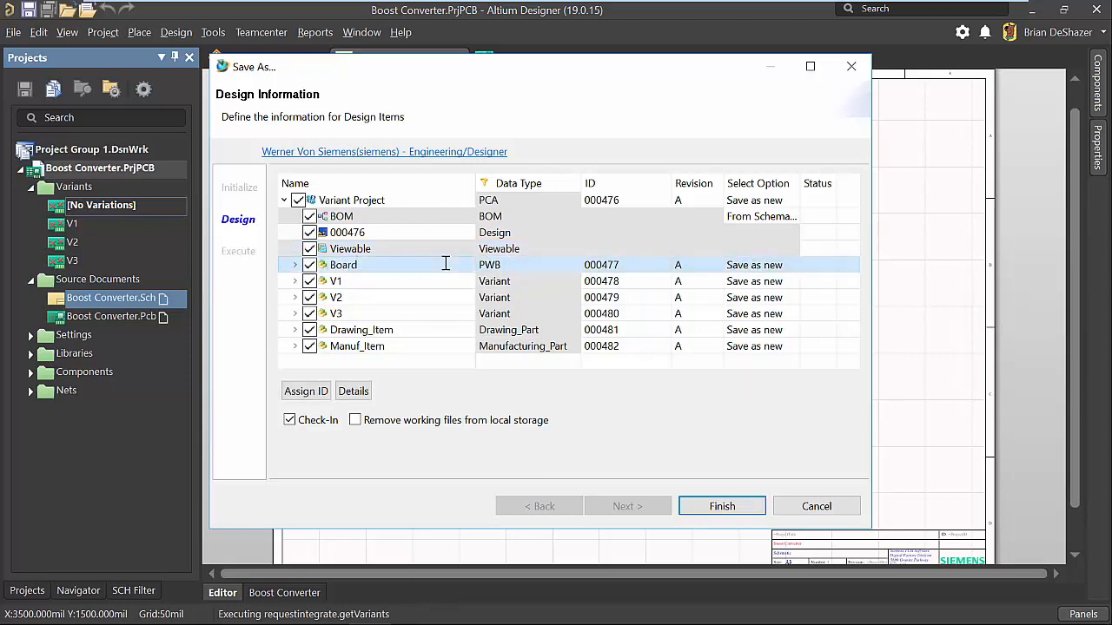
Examine the Drawing_Item and Manuf_Item entries, checking which manufacturing files Manuf_Item contains.
click(405, 330)
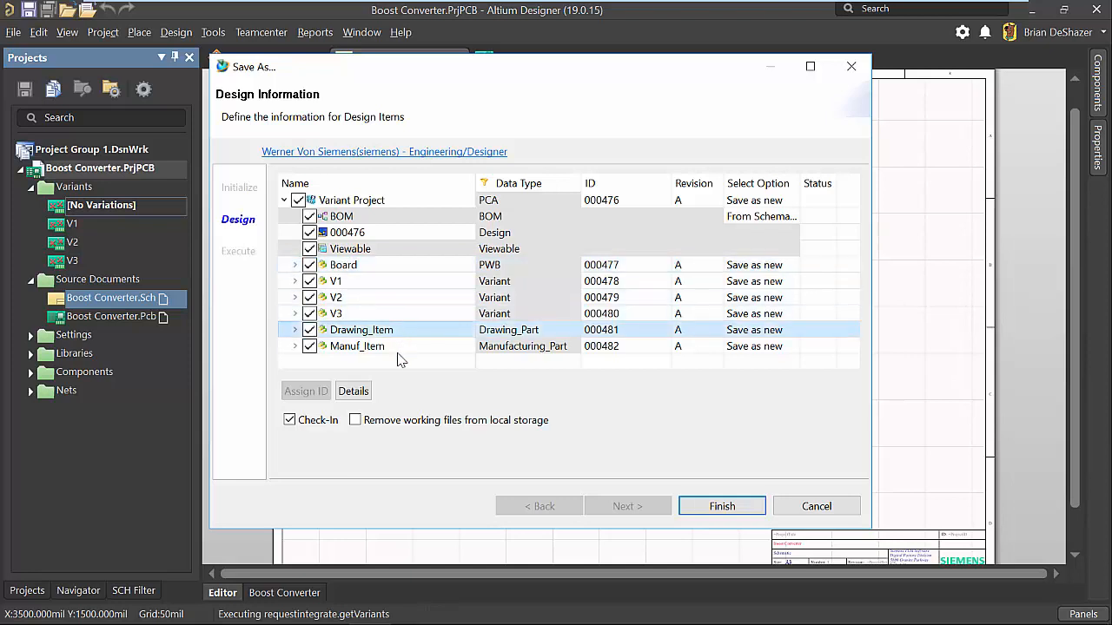
shift+click(405, 346)
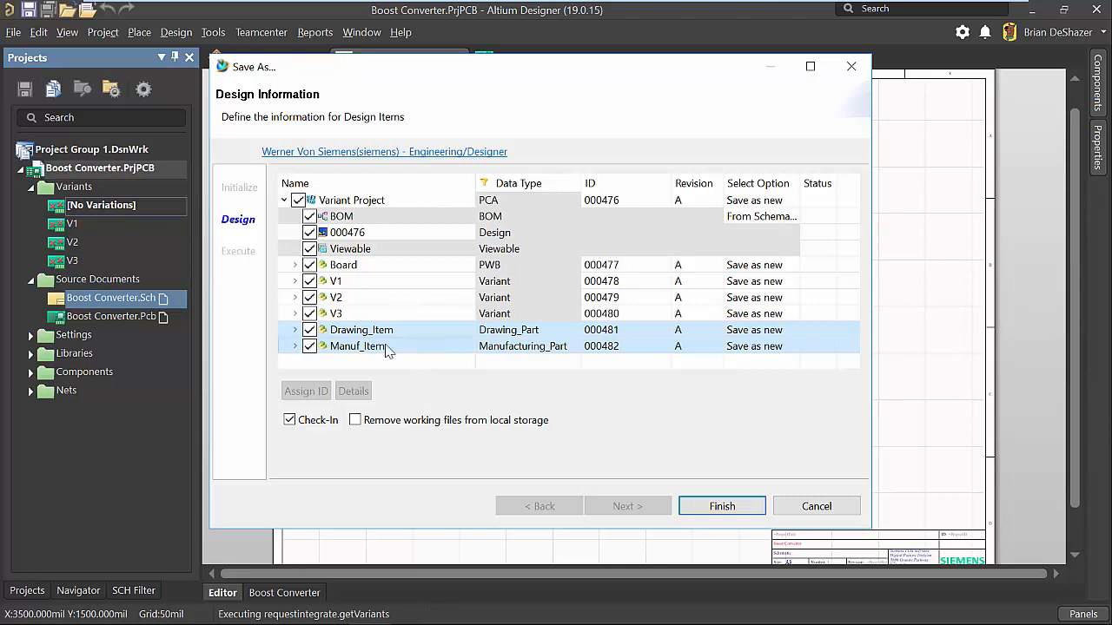
click(295, 346)
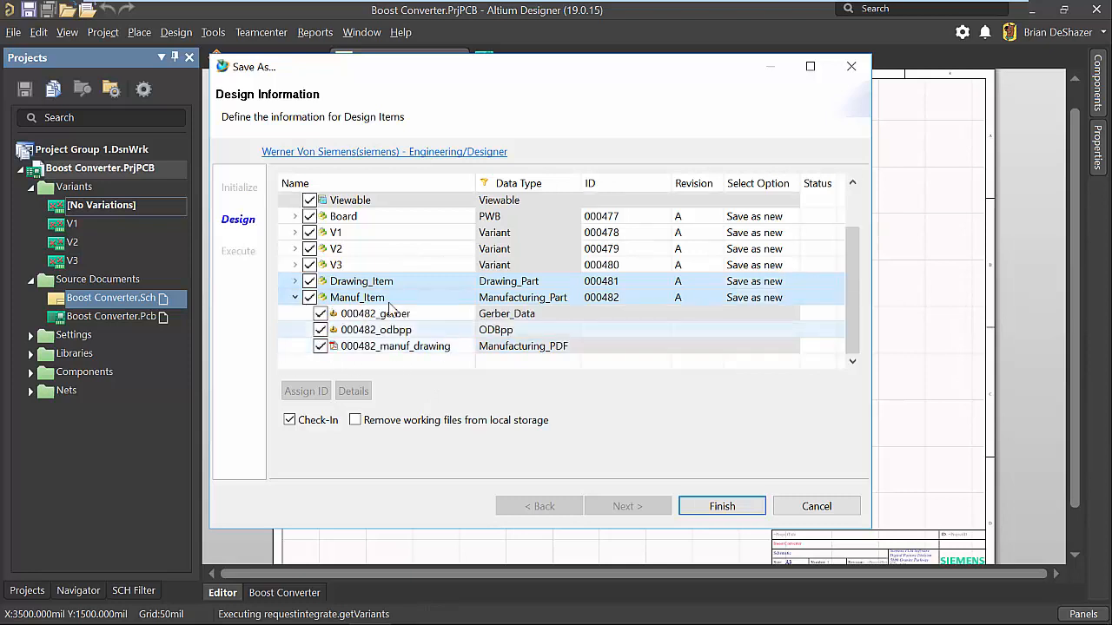
click(295, 297)
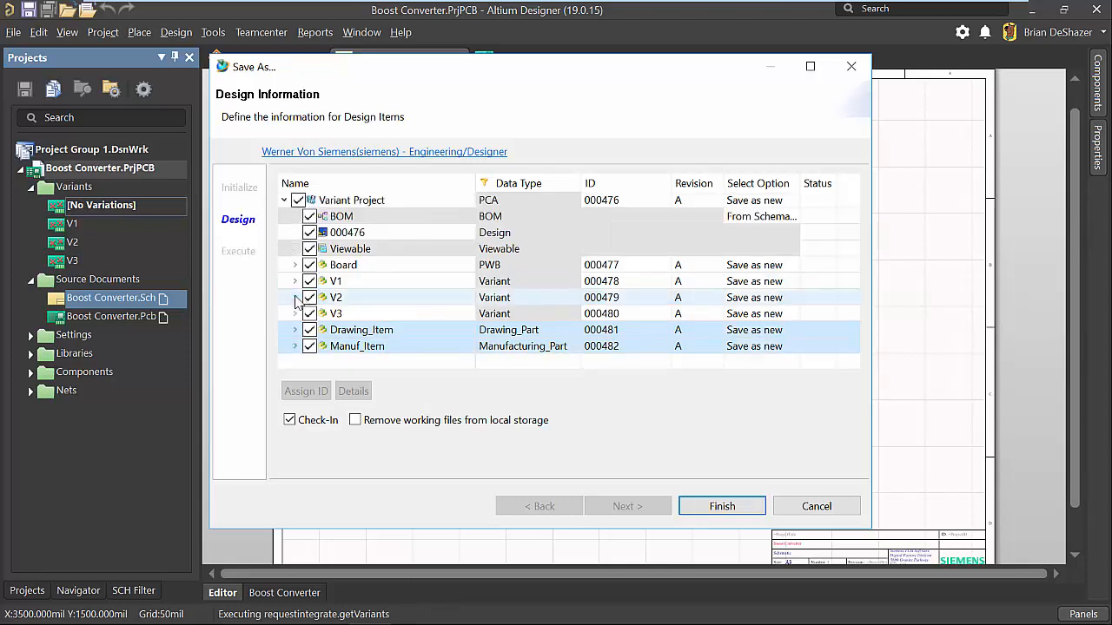
Examine the V1, V2 and V3 variant items, checking the BOM and layout drawing contained in each.
click(365, 283)
ctrl+click(363, 300)
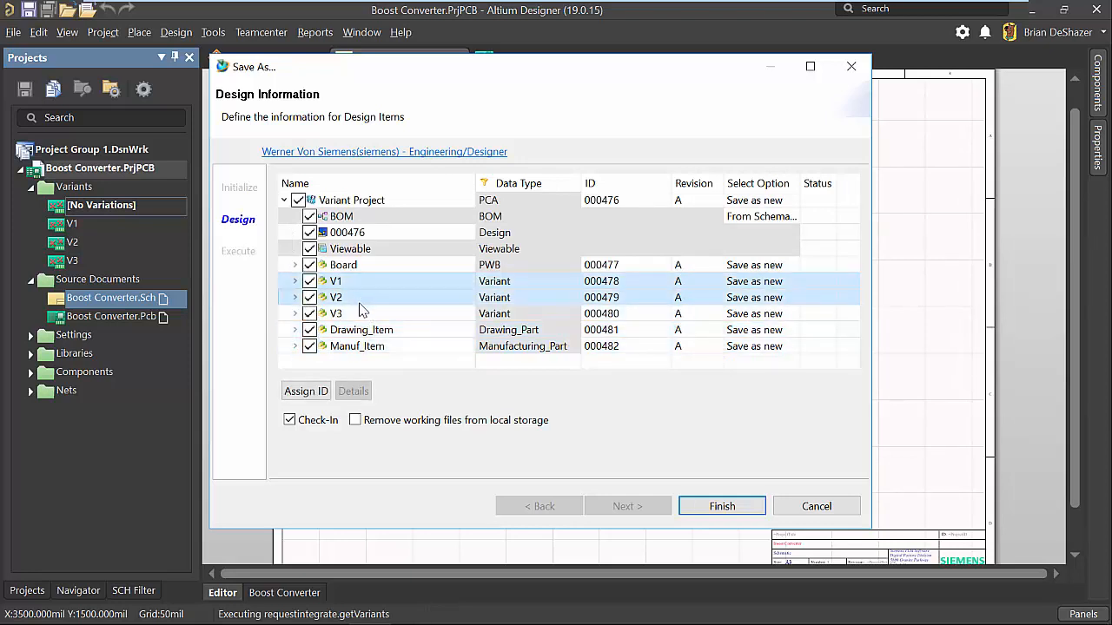
ctrl+click(365, 316)
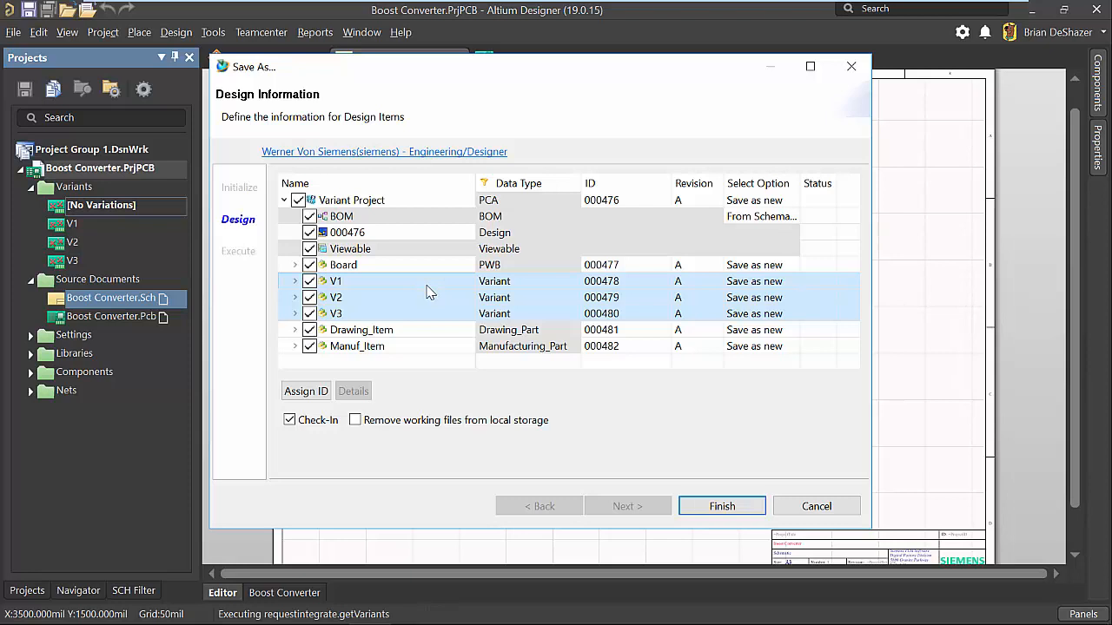
click(296, 281)
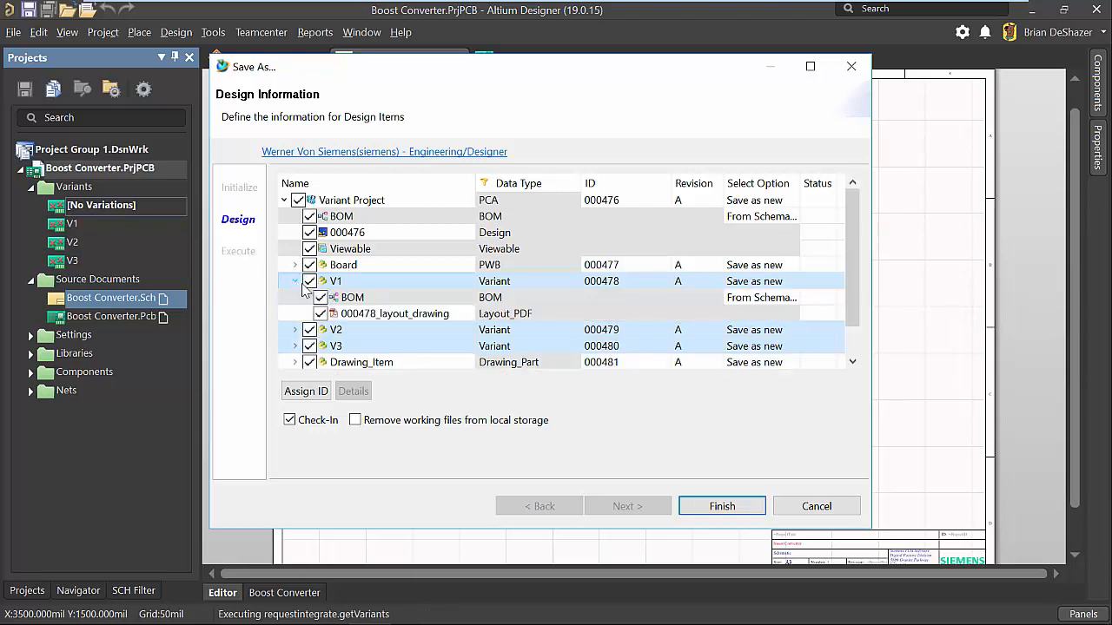
click(348, 297)
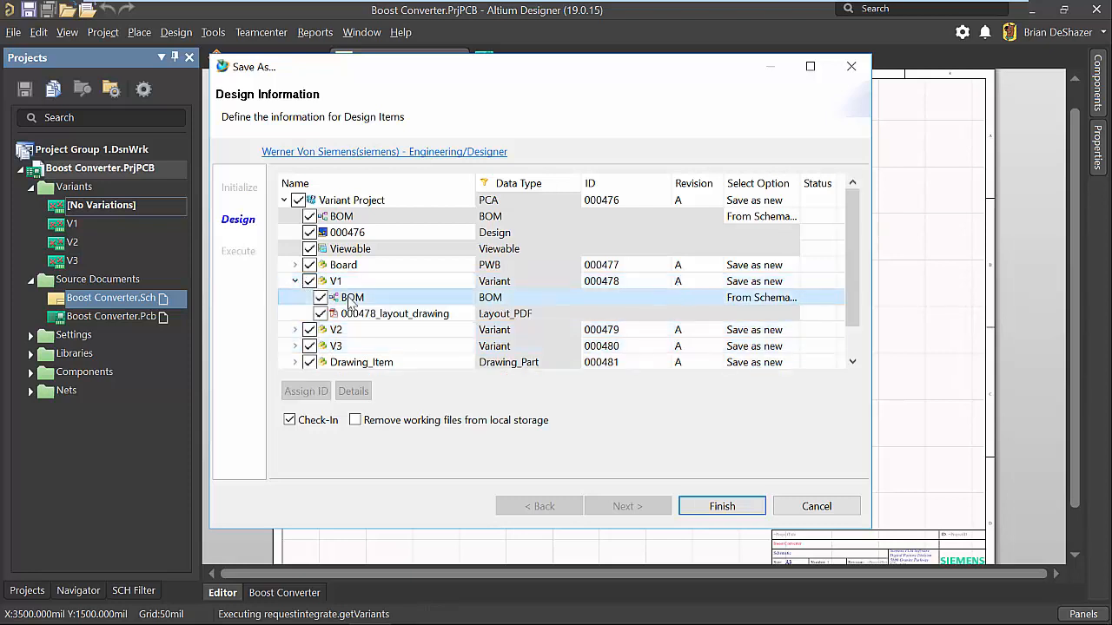
click(295, 330)
click(340, 332)
scroll(339, 336, down, 1)
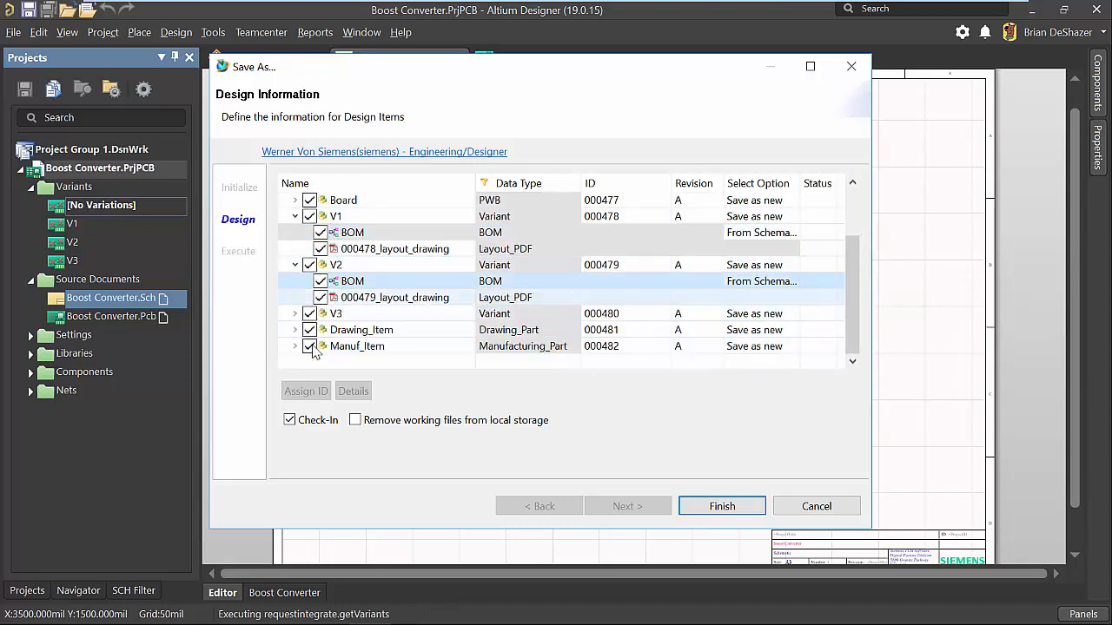
click(295, 313)
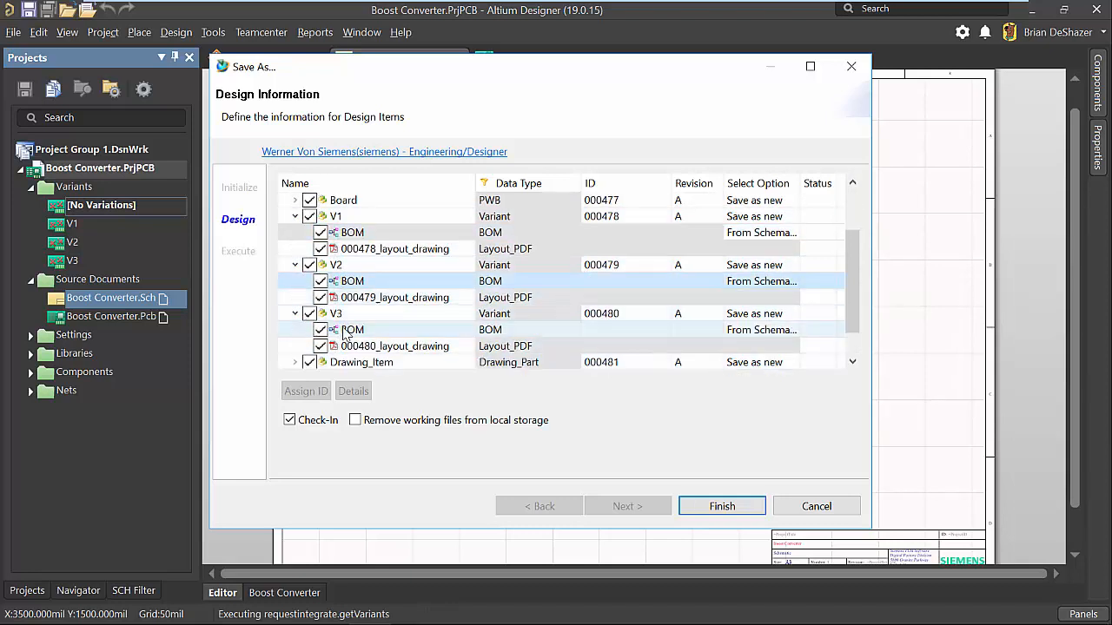
click(346, 334)
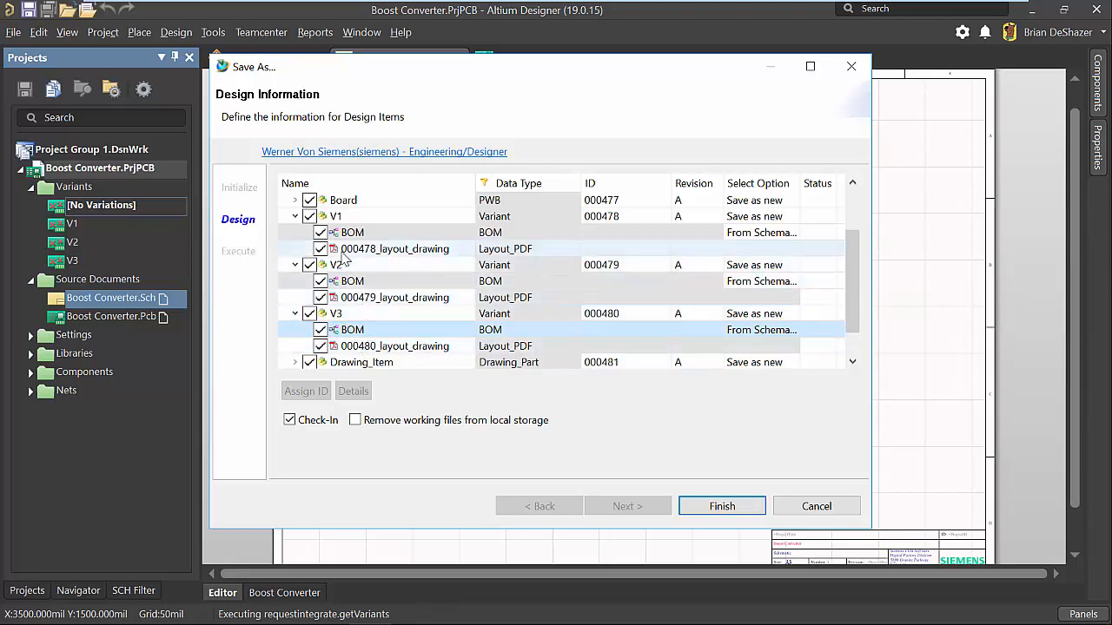
Rename the V1, V2 and V3 items as "Variant 1", "Variant 2" and "Variant 3", and finish saving the design.
click(356, 217)
click(356, 216)
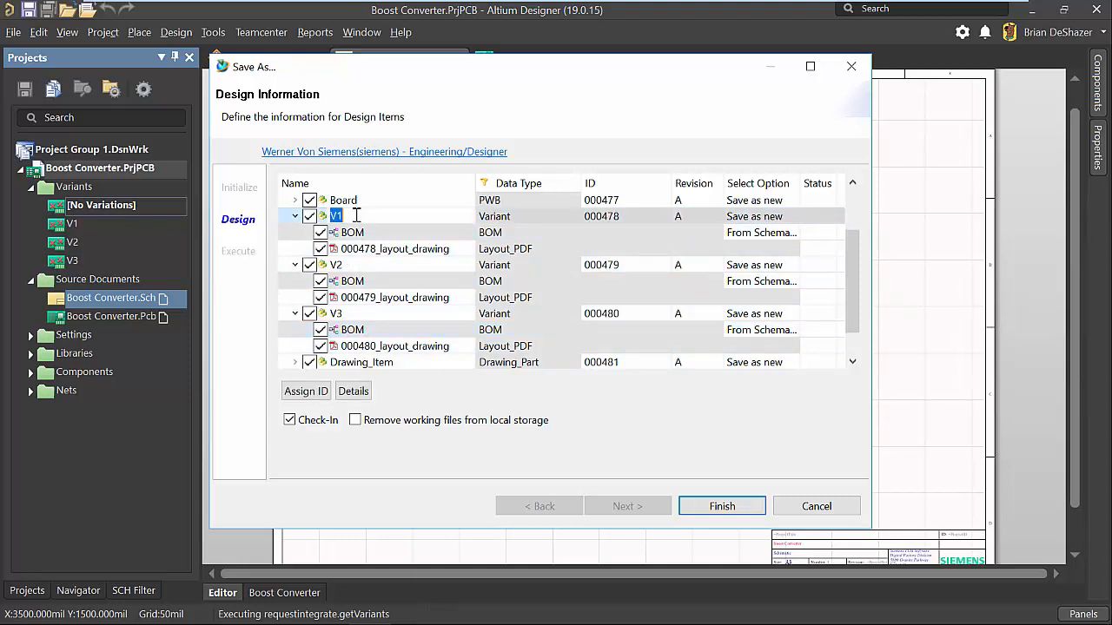
text(Varia)
text(nt 1)
key(Return)
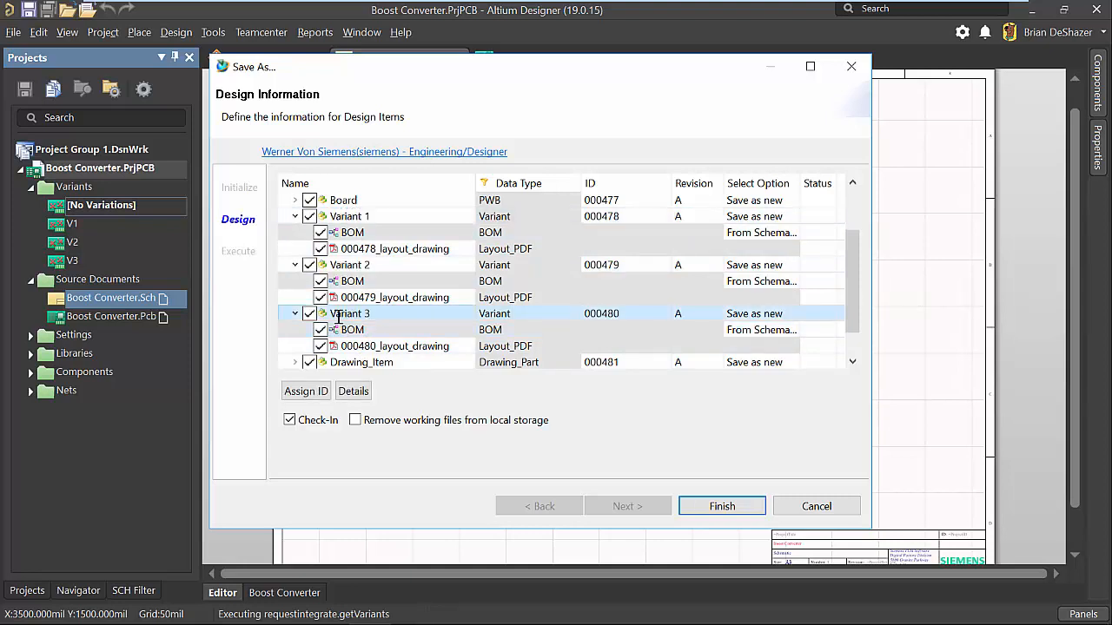
click(336, 235)
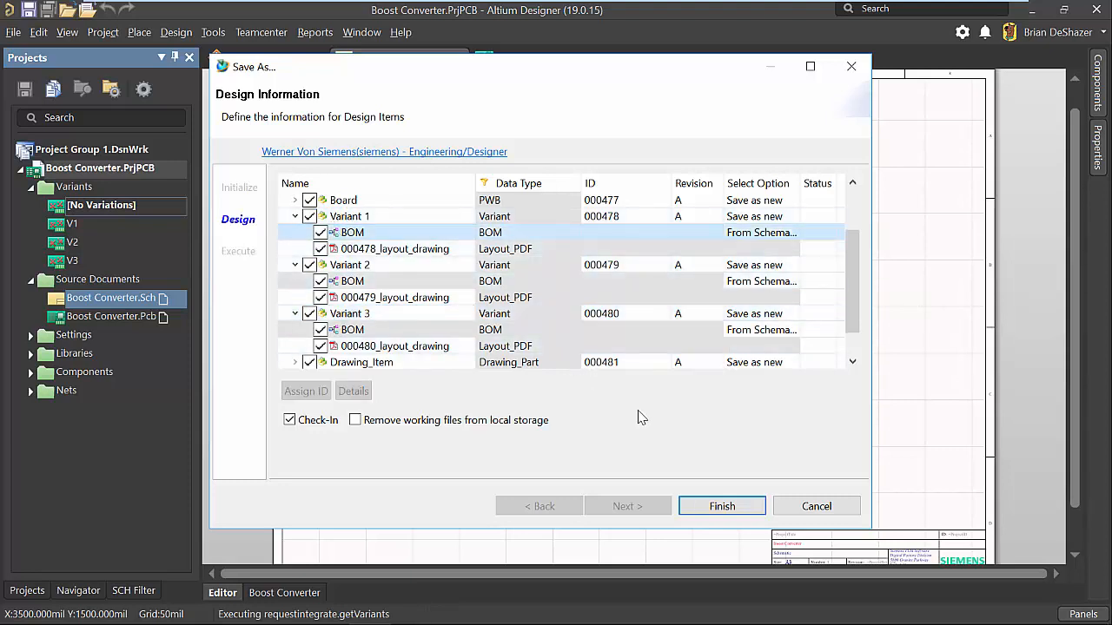
click(732, 510)
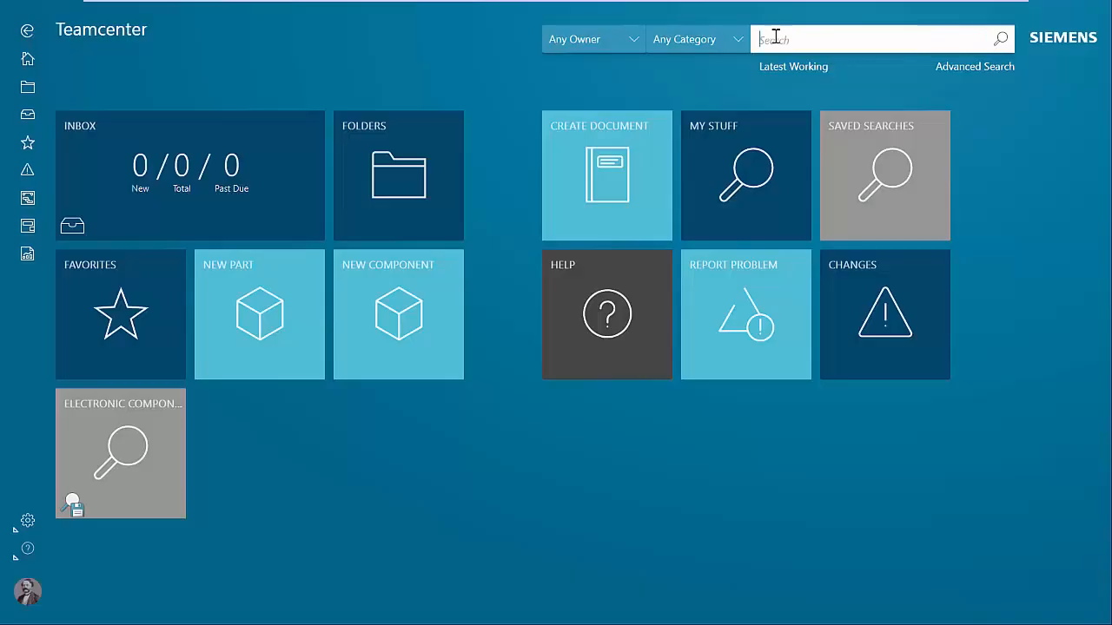
Switch to Teamcenter, search for "Variant" and open the Variant Project assembly with ID 000476.
click(776, 41)
text(Variant)
key(Return)
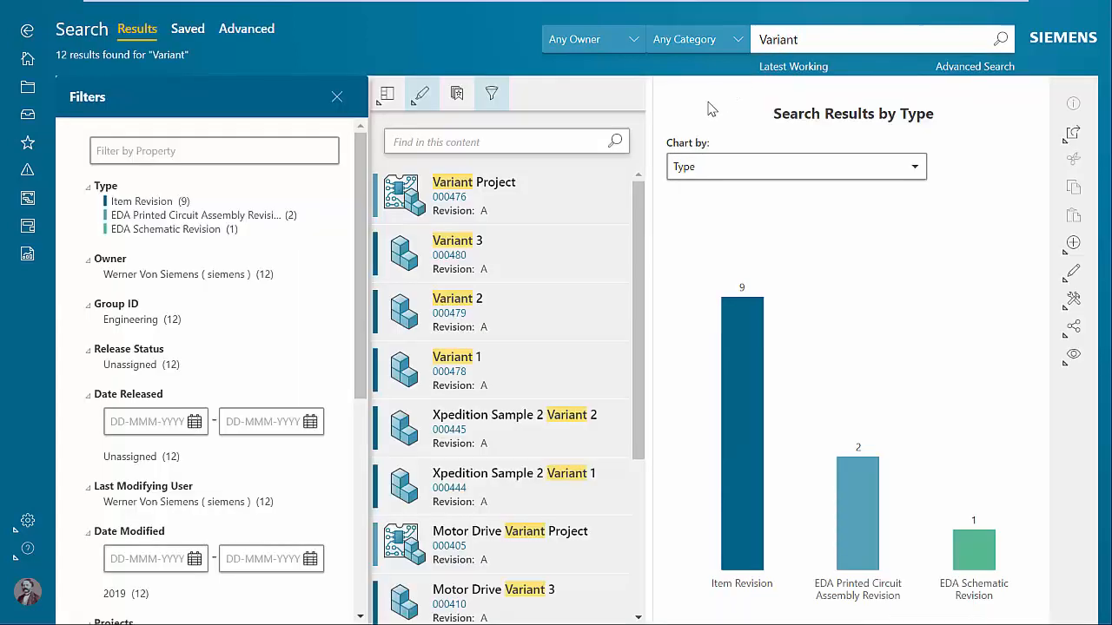
click(613, 185)
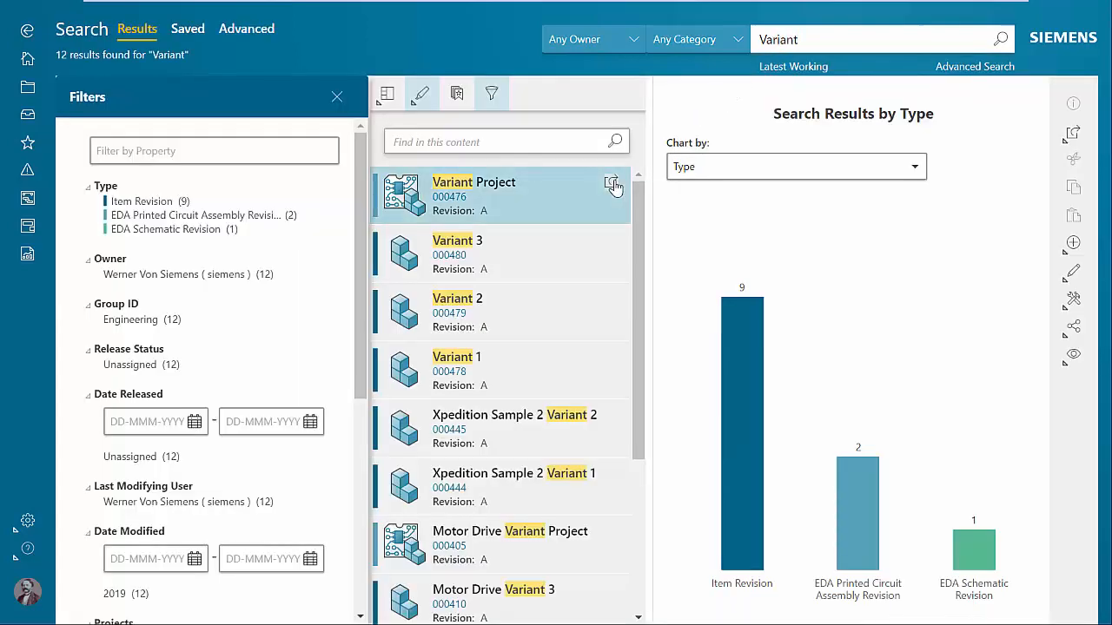
Review the Variant Project's EDA and overview properties, and sort its component list by reference designator.
click(682, 129)
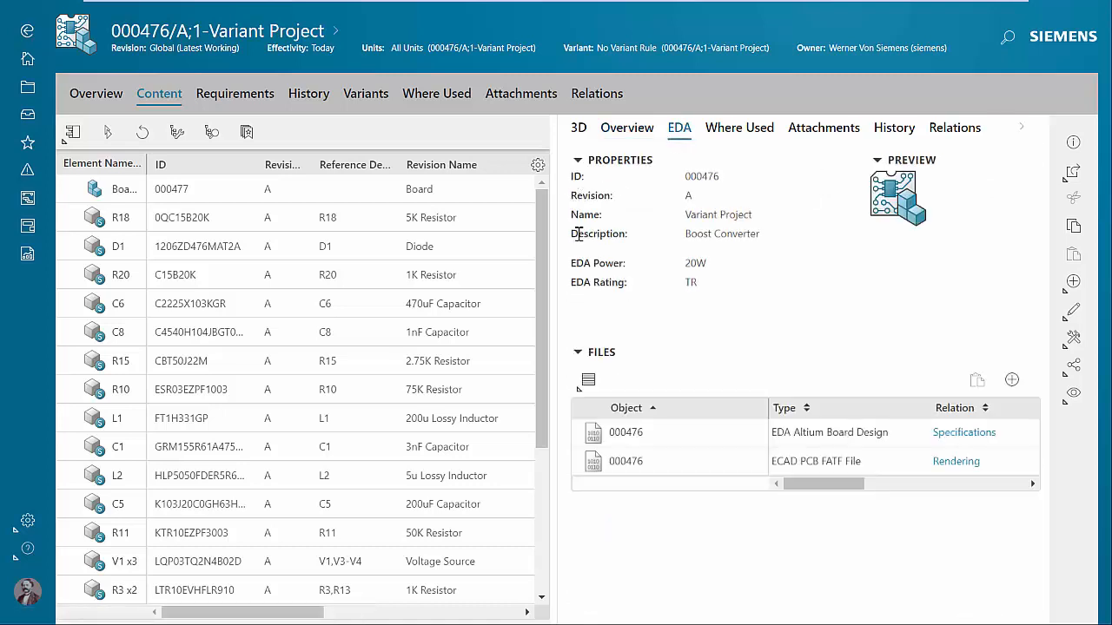
drag(575, 235, 633, 302)
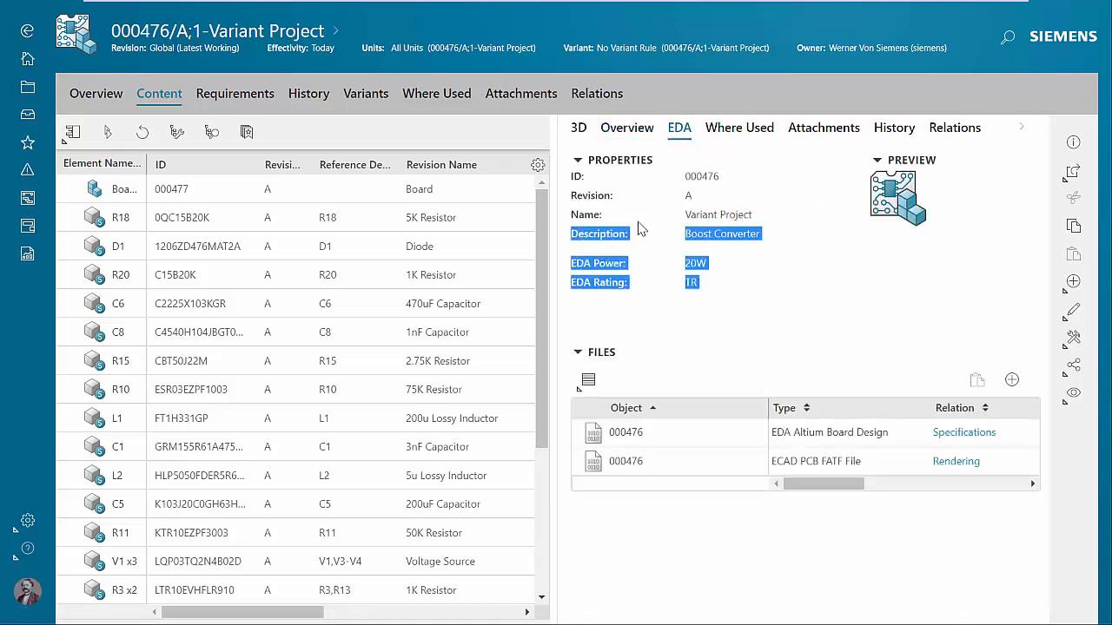
click(628, 131)
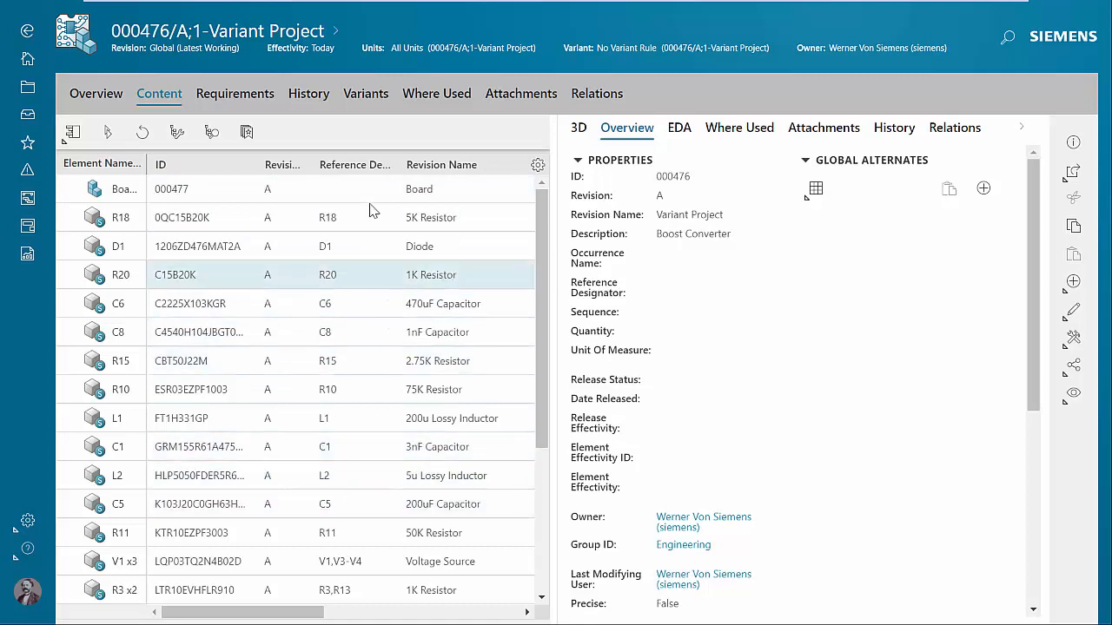
click(345, 172)
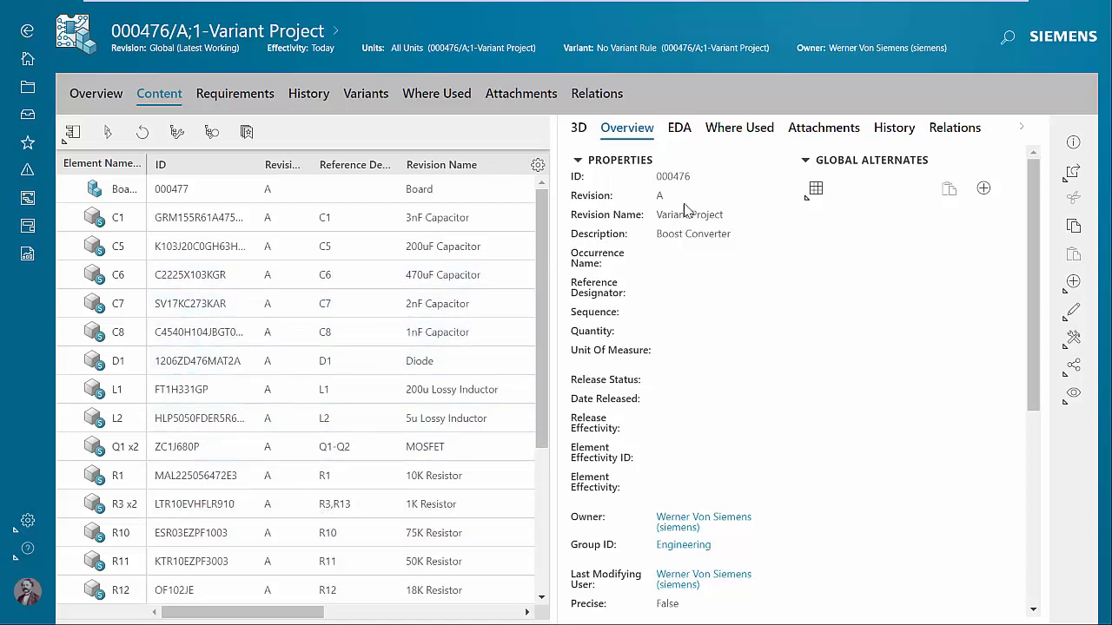
Explore the Variant Project's relations graph across its related items and expand the outgoing relations of Variant 3.
click(954, 128)
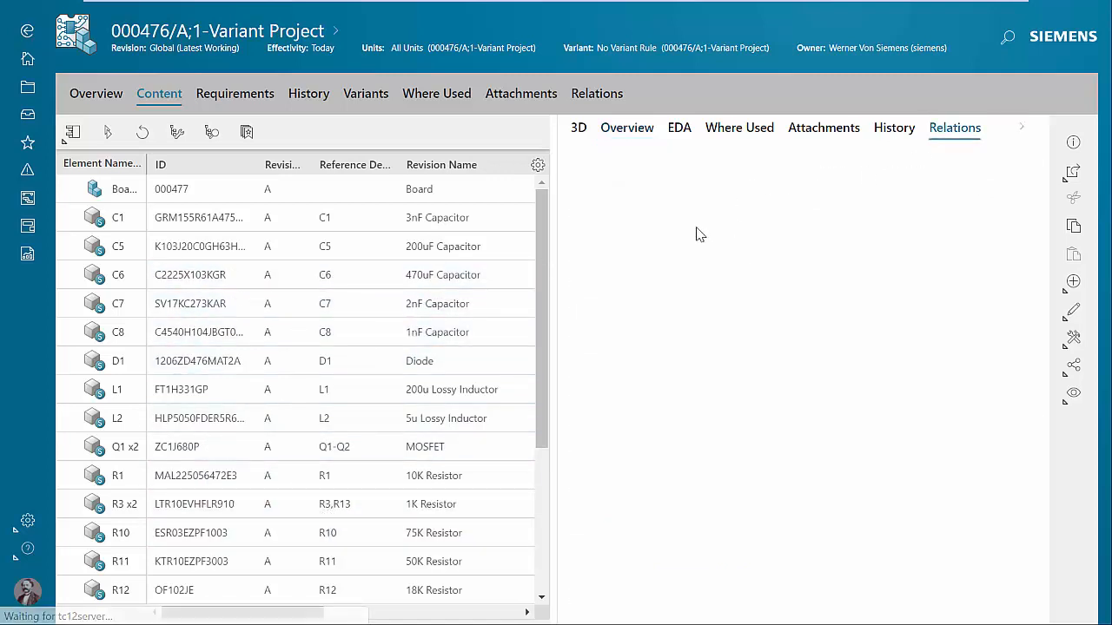
scroll(706, 534, up, 2)
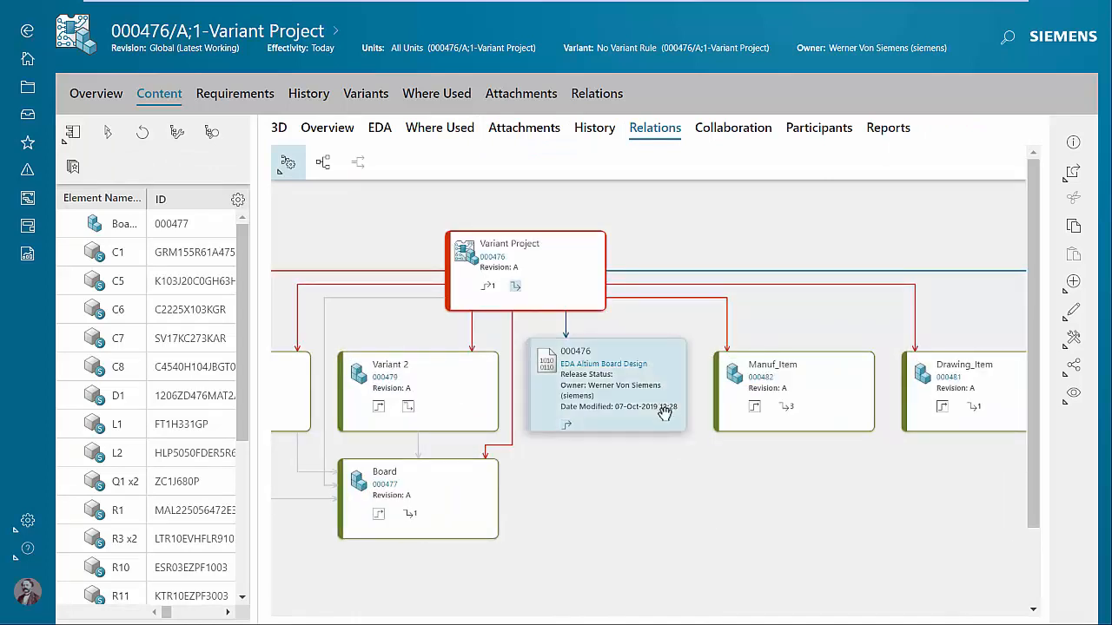
drag(774, 501, 761, 507)
drag(585, 494, 478, 473)
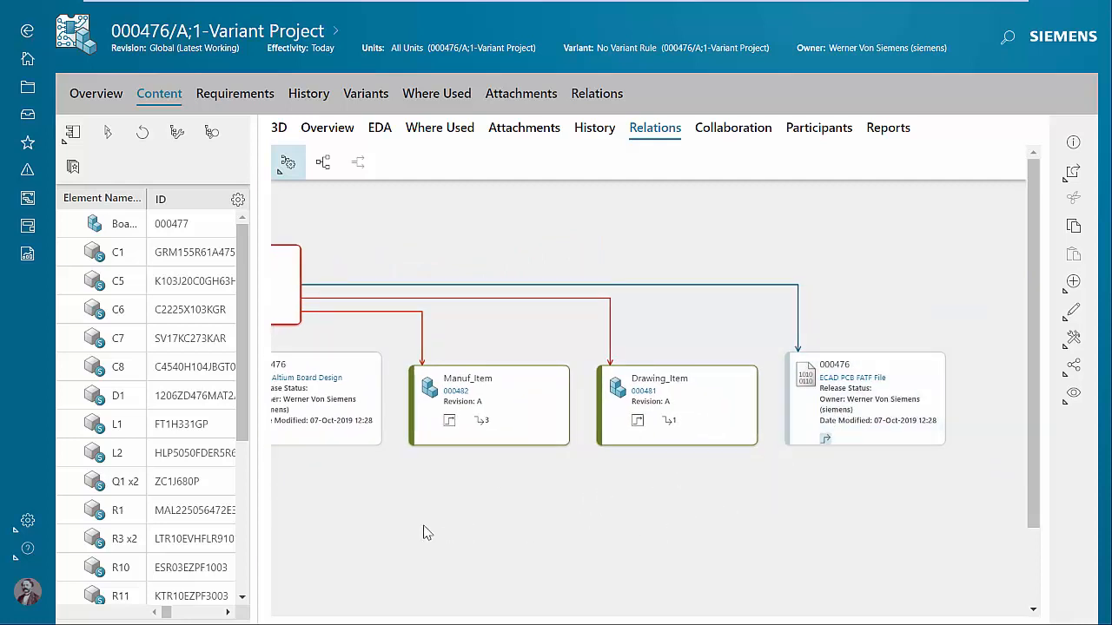
drag(424, 527, 657, 472)
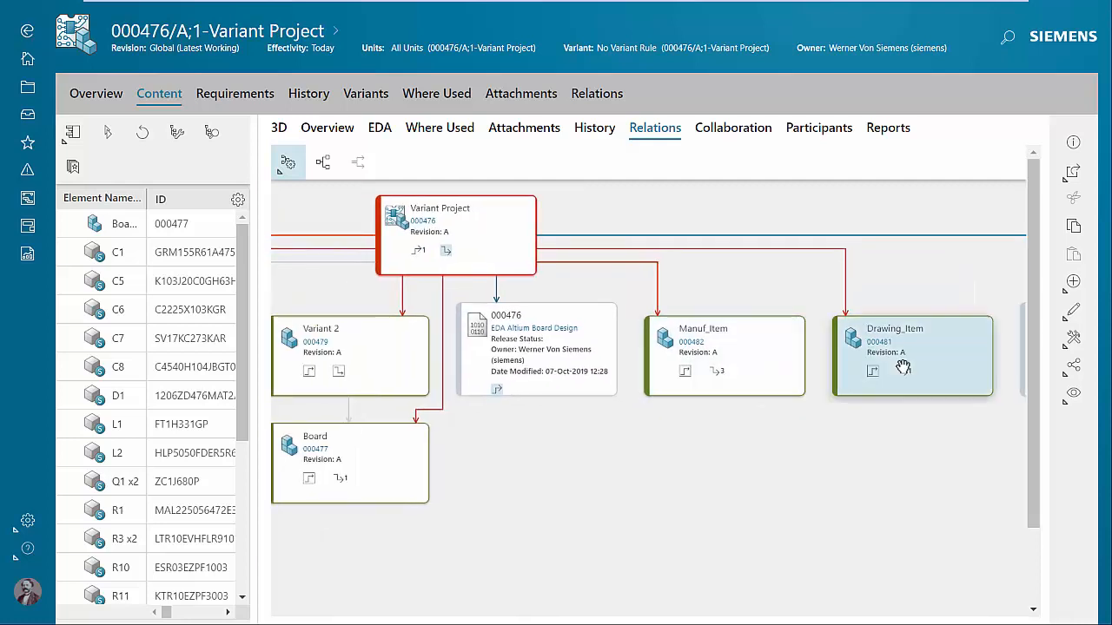
drag(538, 456, 909, 417)
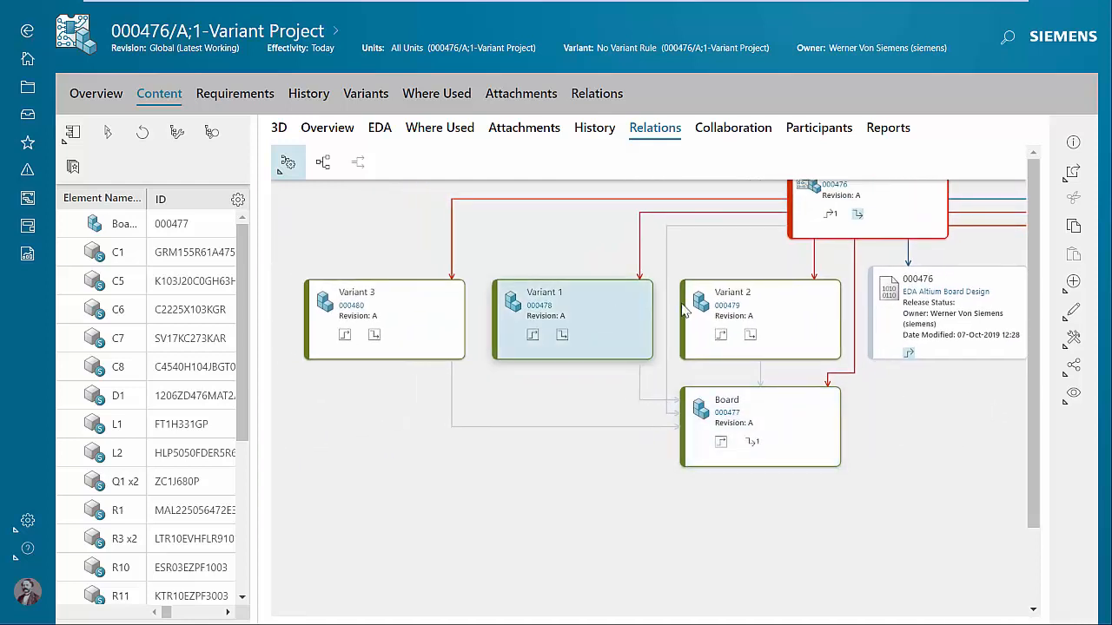
click(374, 338)
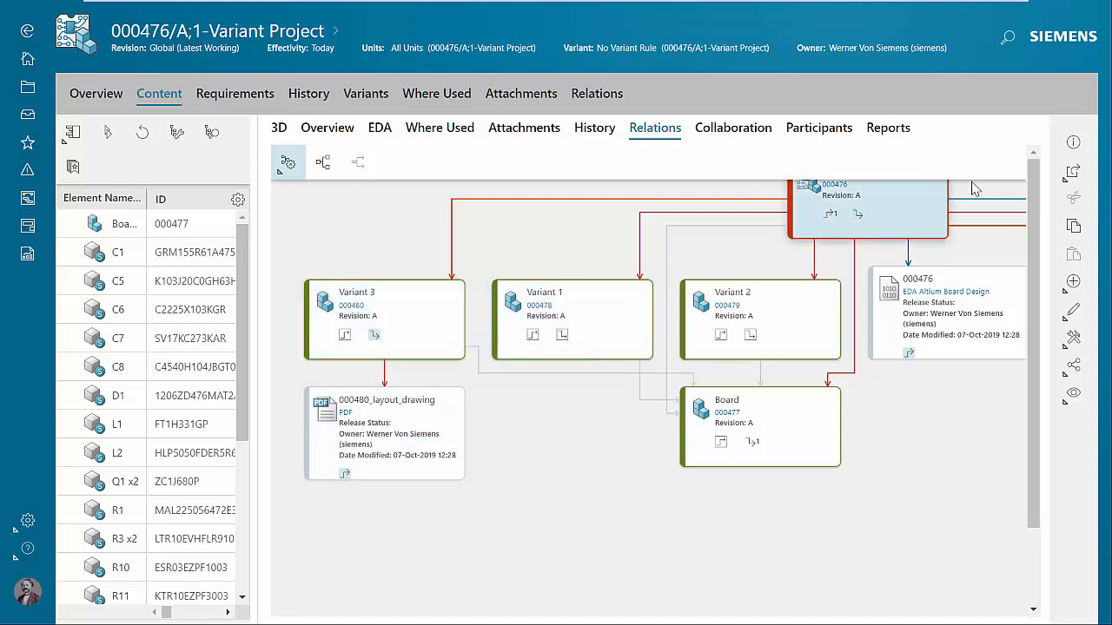
Open Variant 1, sort its components by reference designator to review them, and return to the Variant Project's relations.
click(1073, 172)
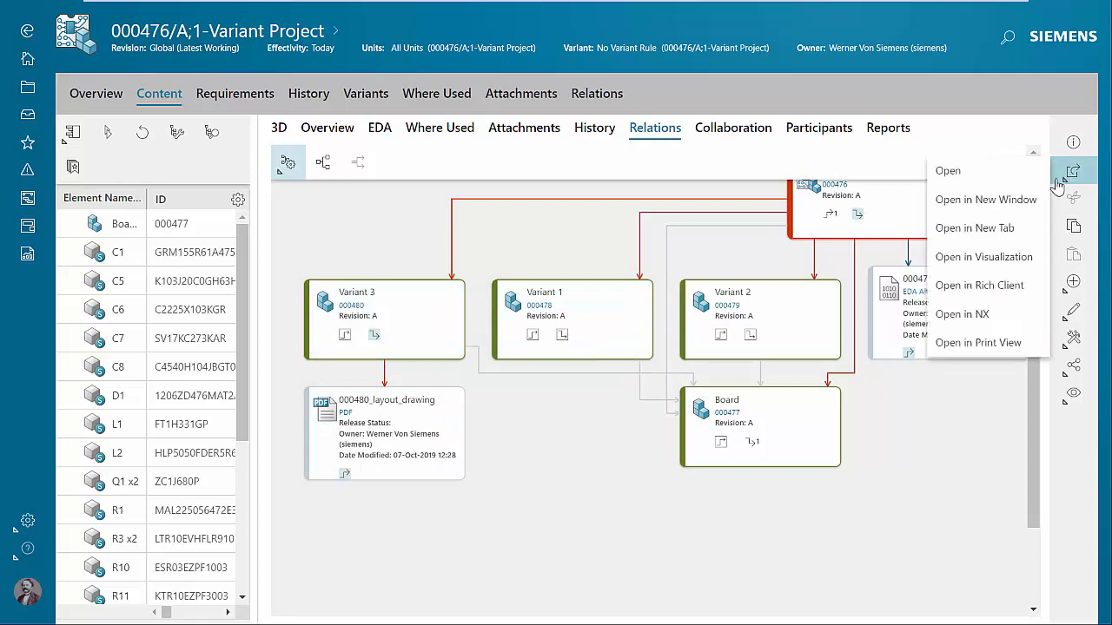
click(948, 171)
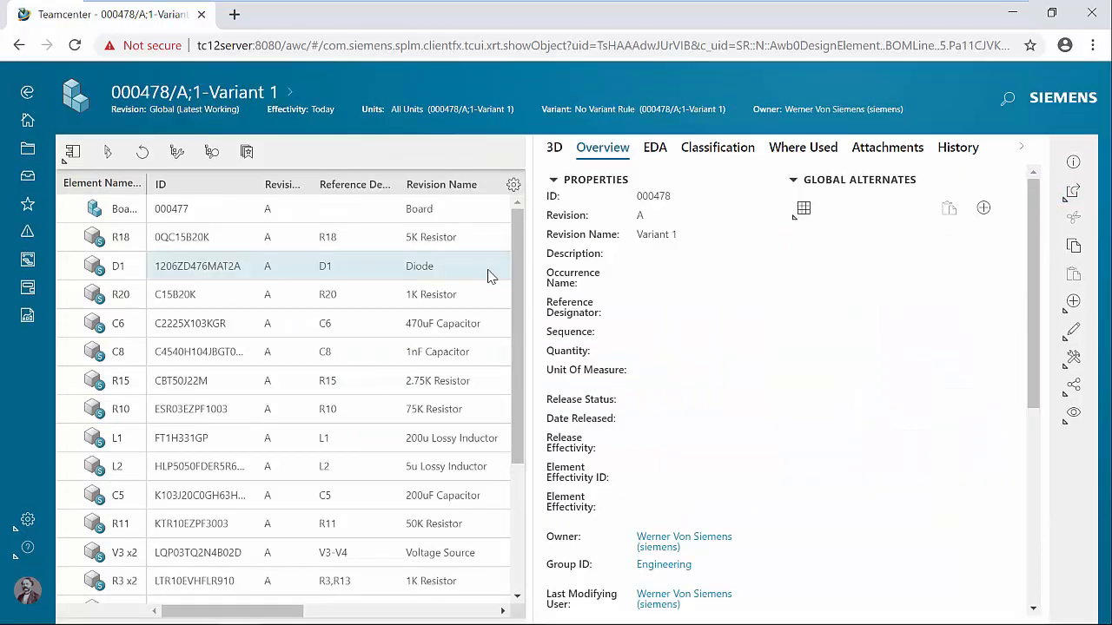
click(339, 193)
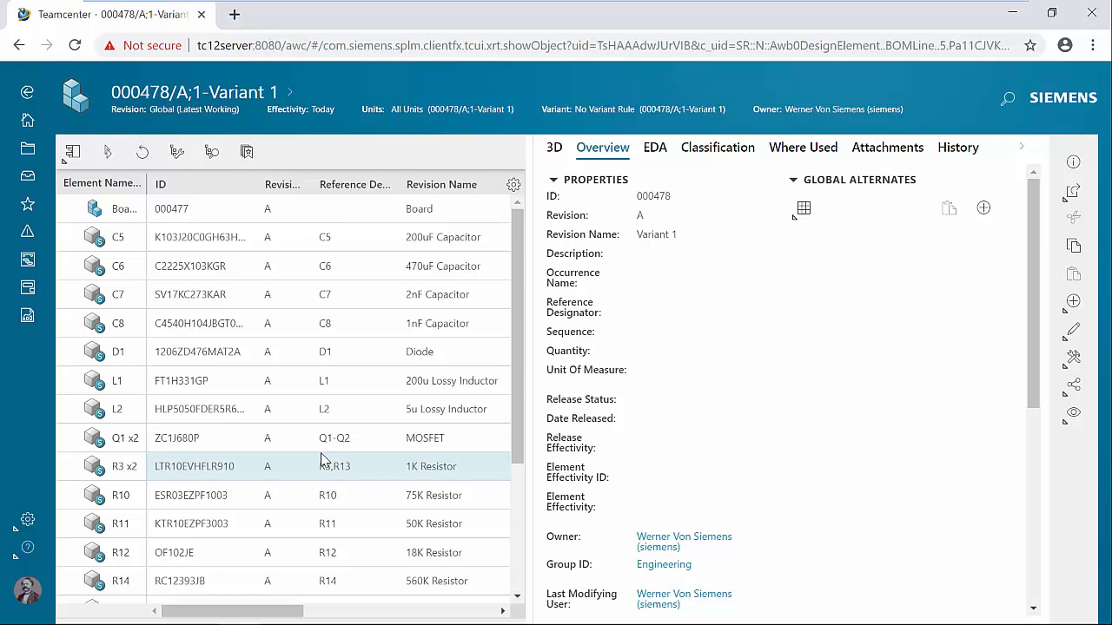
click(27, 92)
Open Variant 2 from the relations graph to review its components, and return to the Variant Project's relations.
click(432, 427)
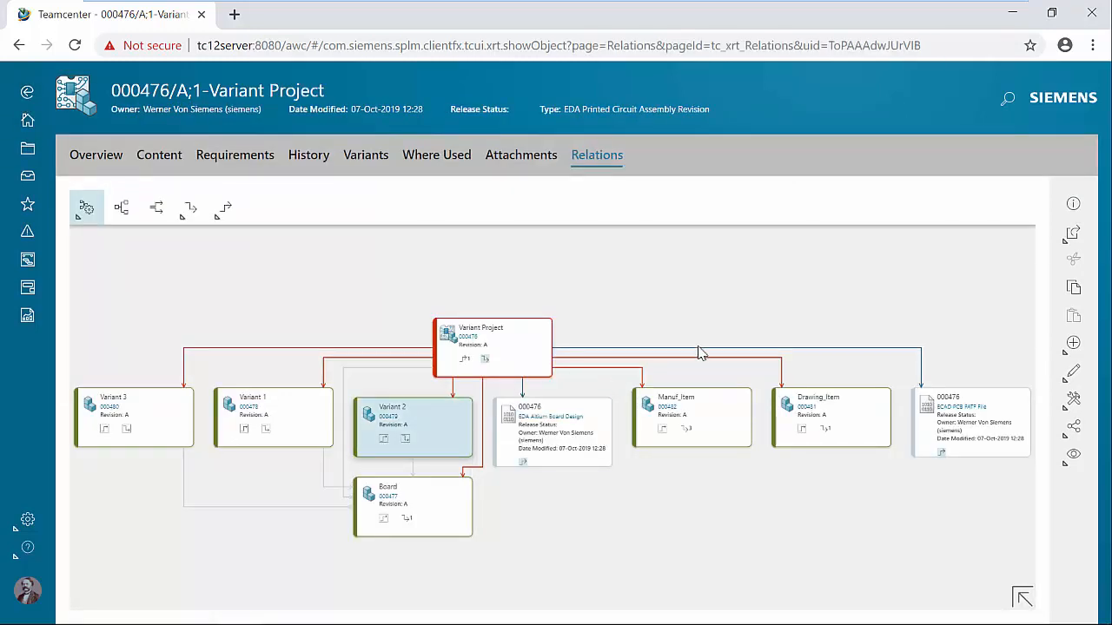
click(1072, 233)
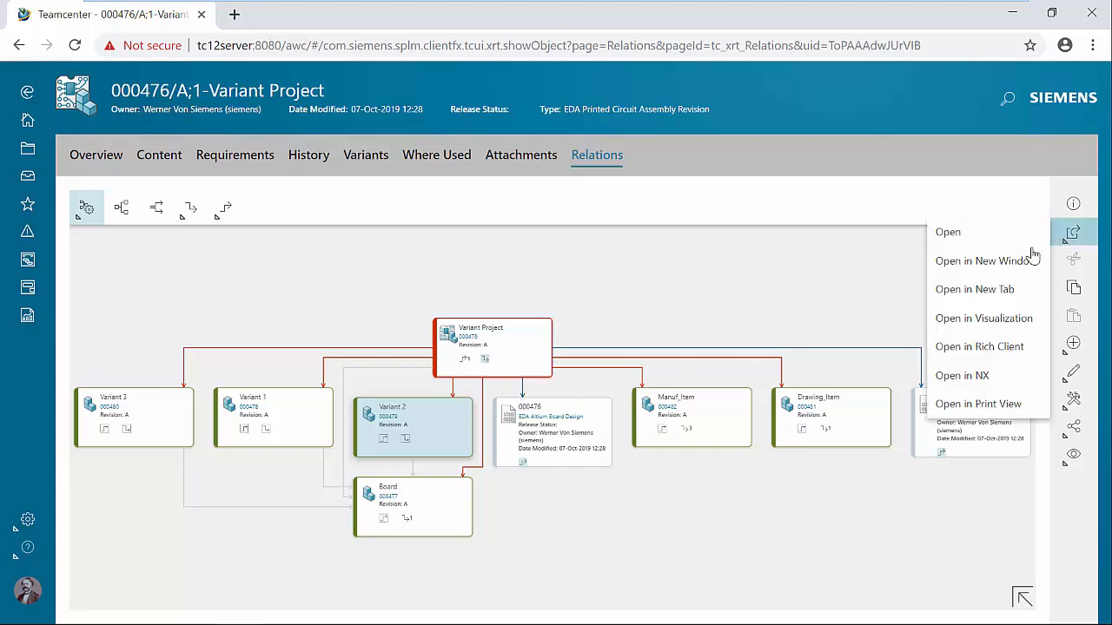
click(1004, 246)
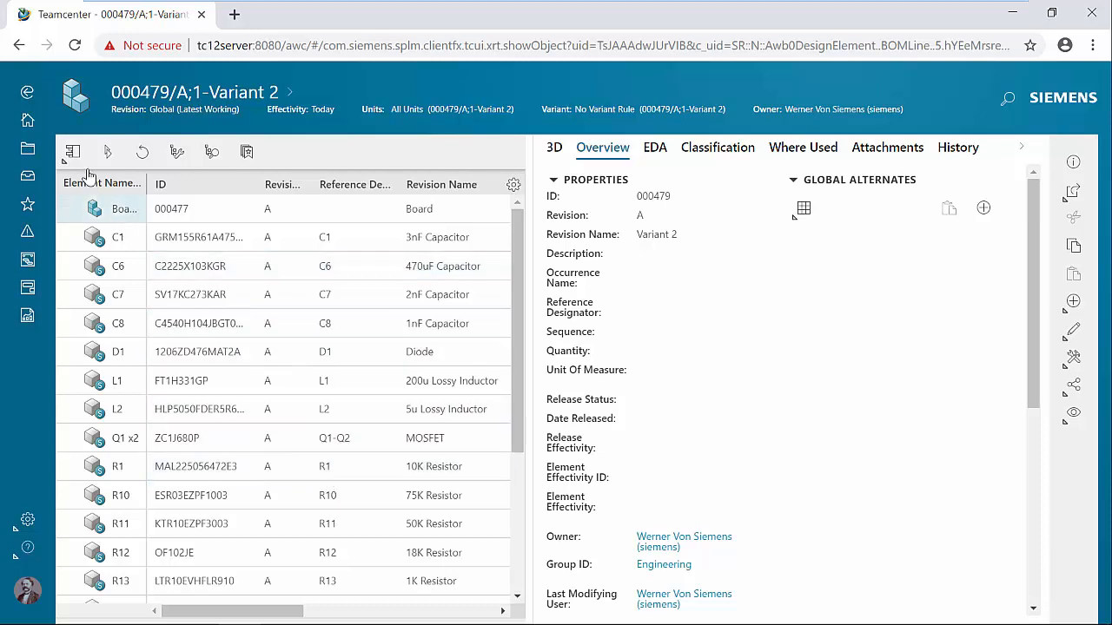
click(28, 94)
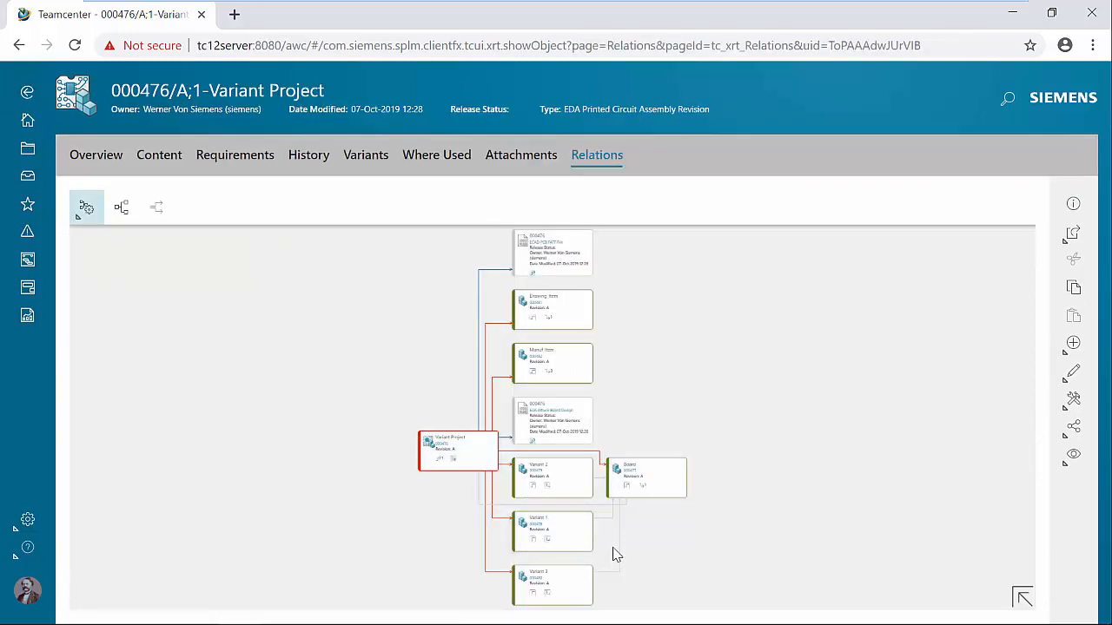
scroll(617, 554, up, 3)
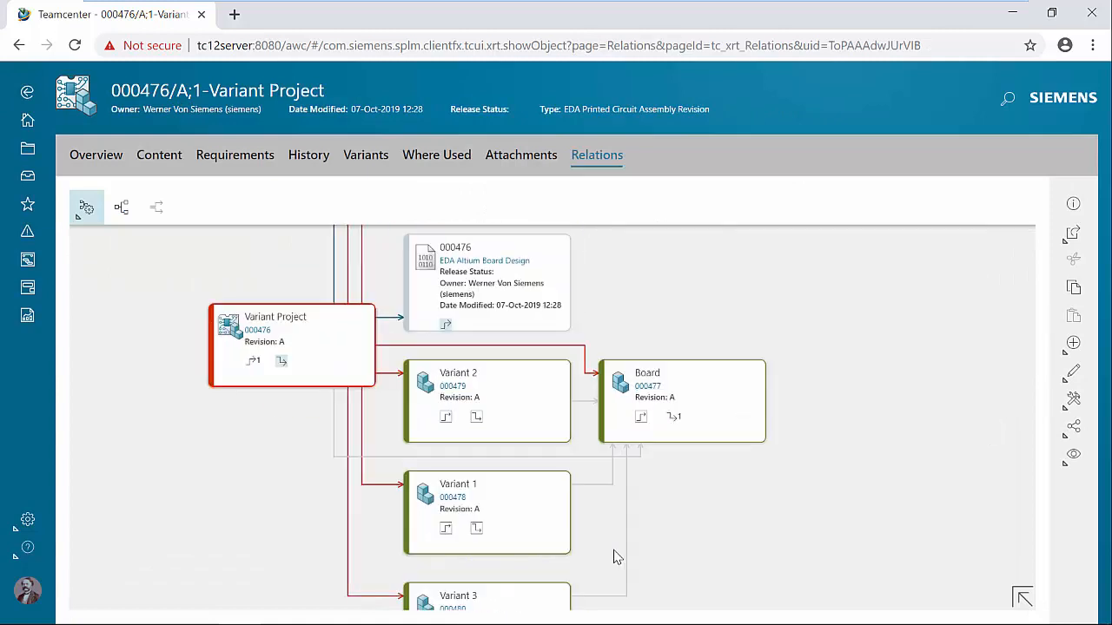
drag(626, 491, 642, 435)
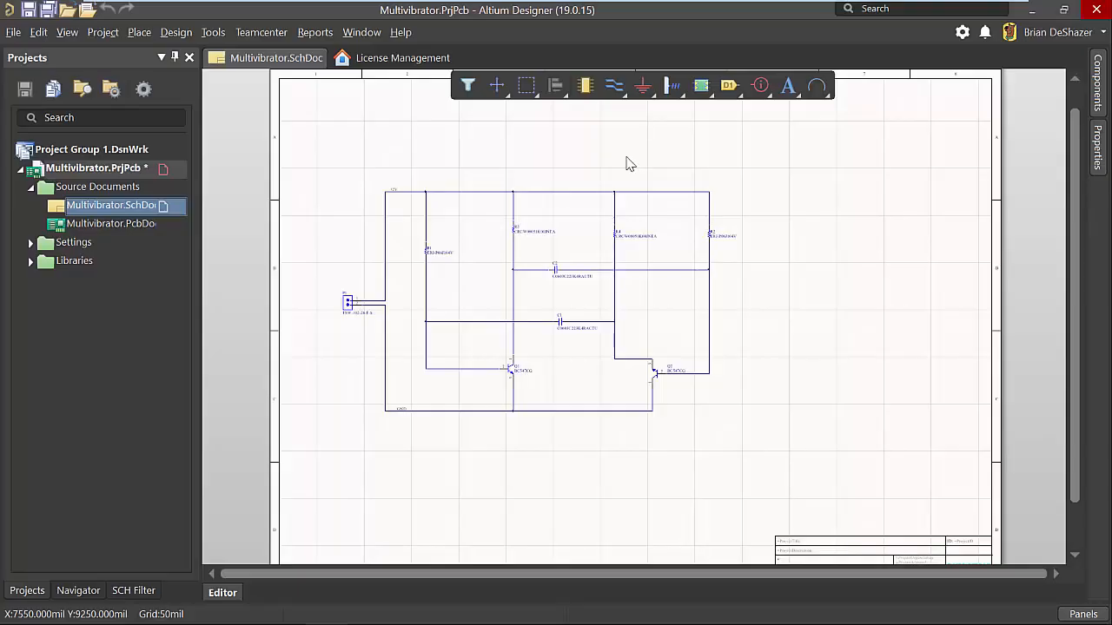
In Altium Designer, open the file-based libraries search and set its scope to Database Components in the AL1 ceramic disc capacitor table.
click(1097, 87)
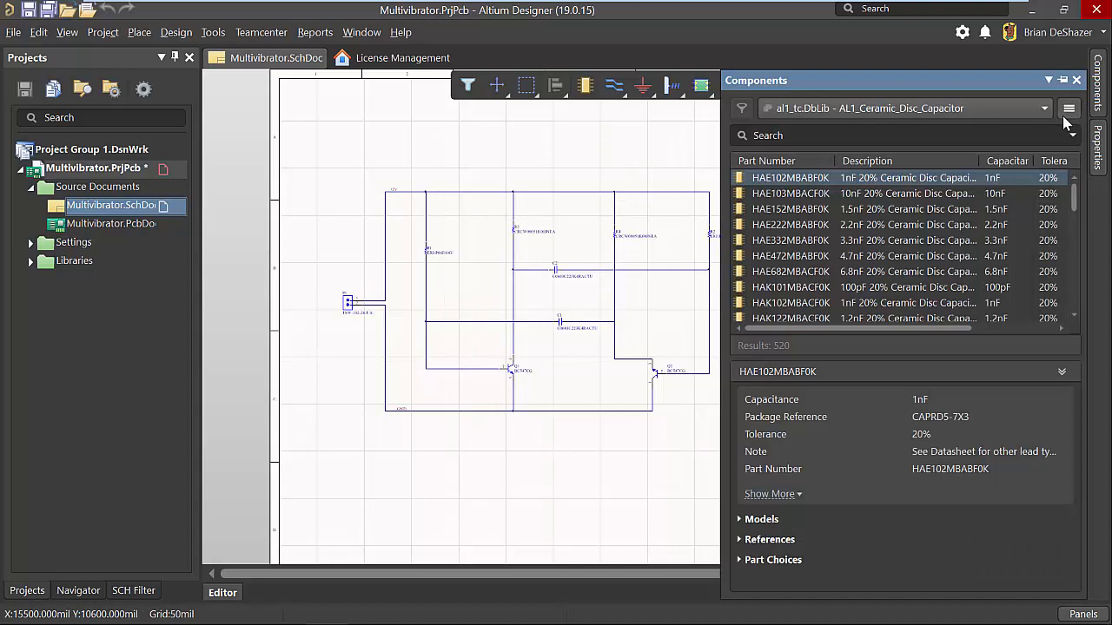
click(1068, 108)
click(995, 154)
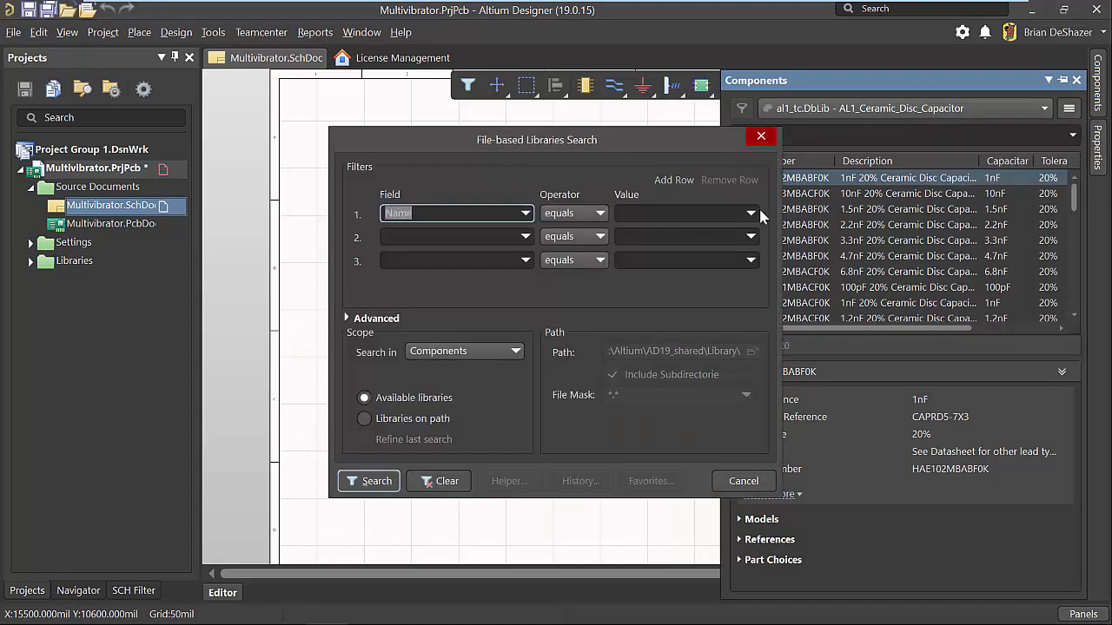
click(490, 351)
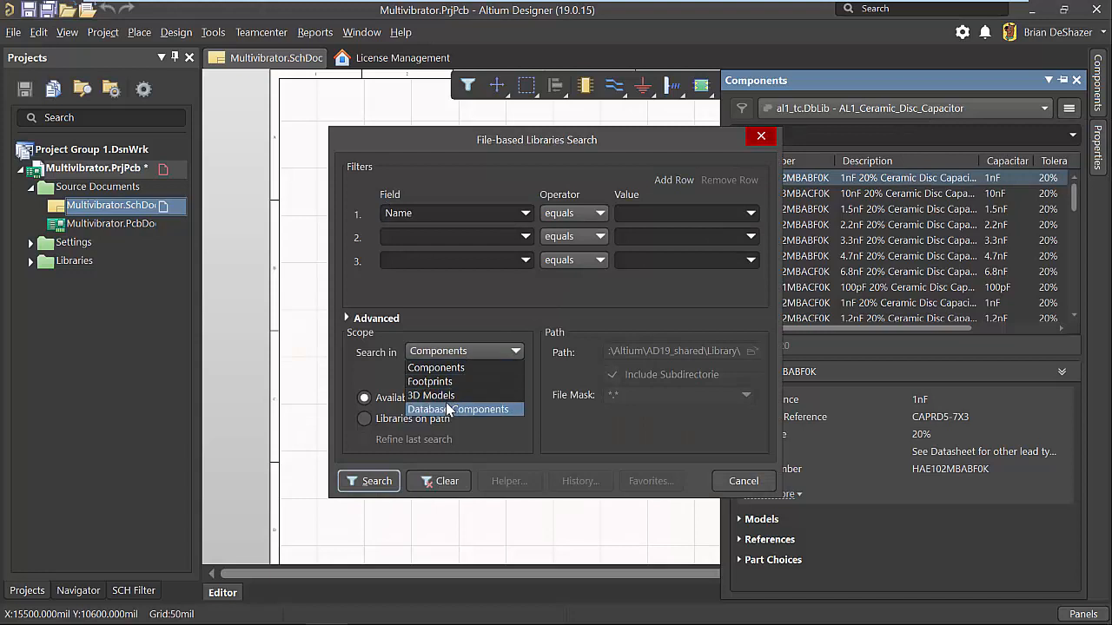
click(448, 408)
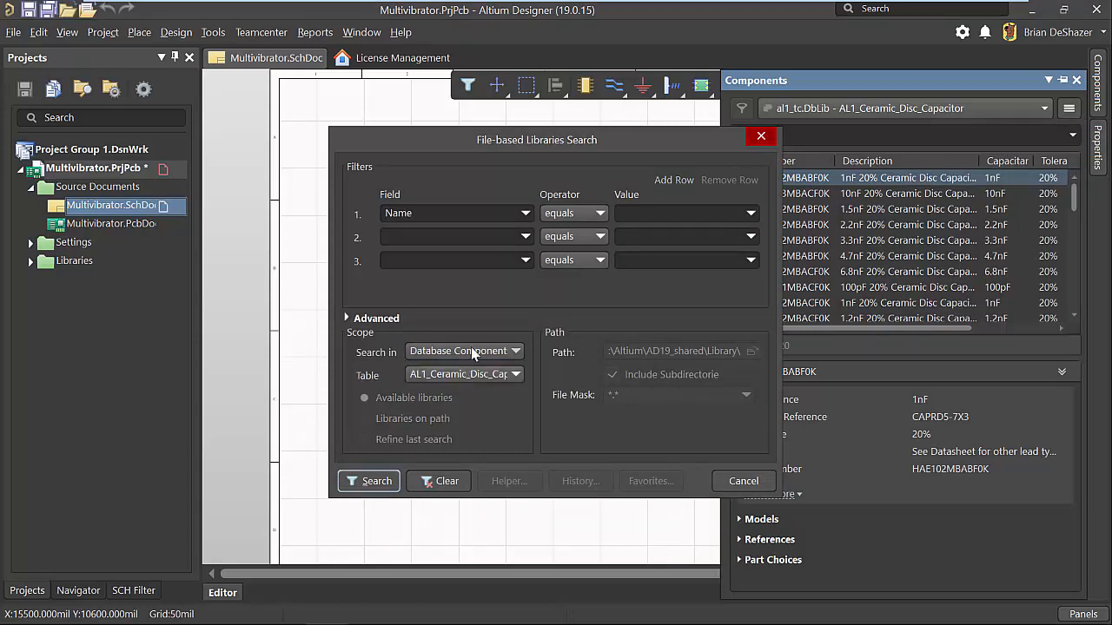
click(470, 375)
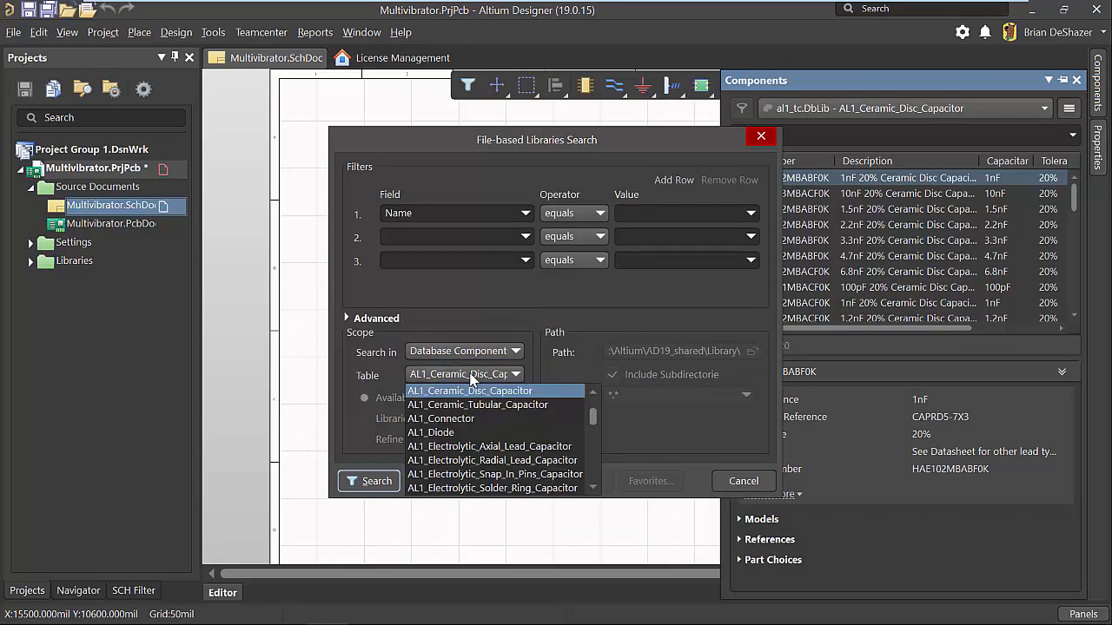
click(470, 375)
Search the ceramic disc capacitor table for parts whose Capacitance equals 10.
click(471, 213)
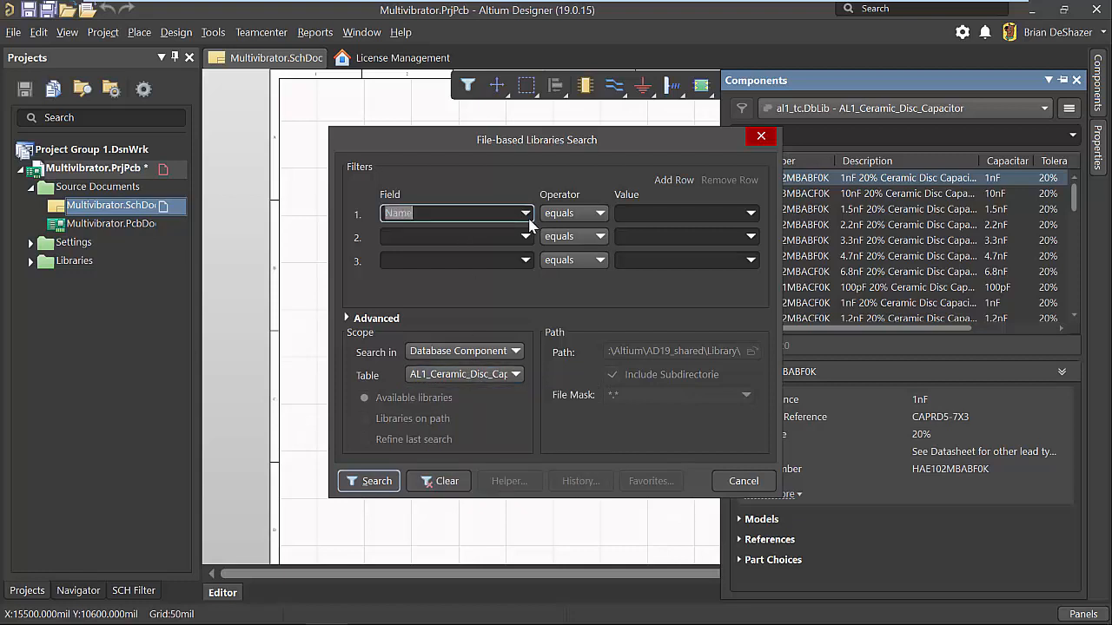
click(524, 213)
scroll(493, 263, up, 5)
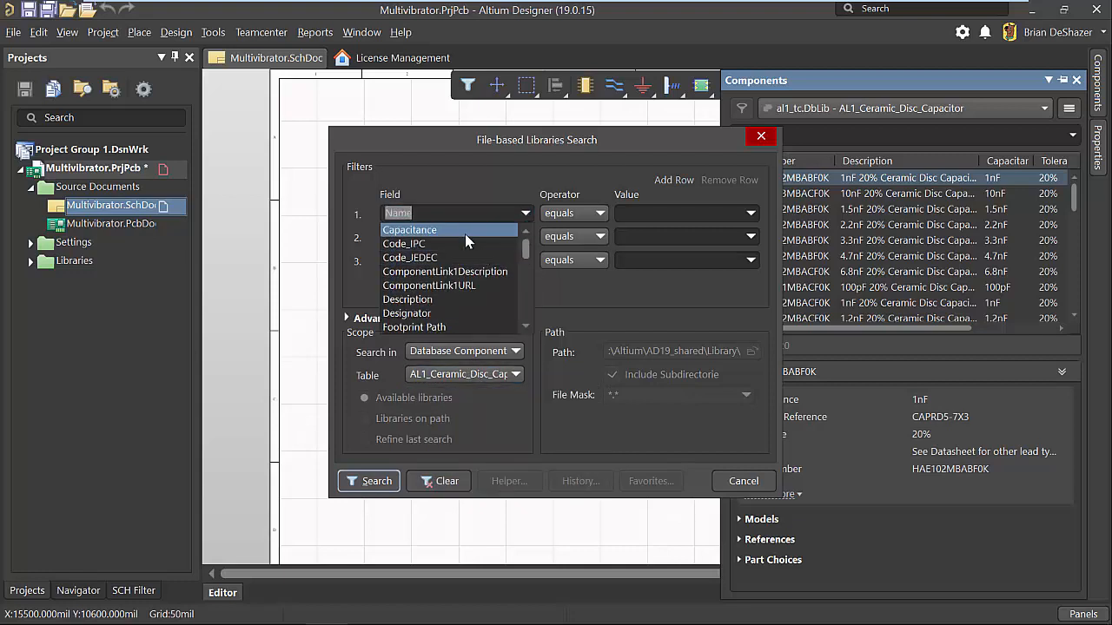
click(465, 234)
click(645, 213)
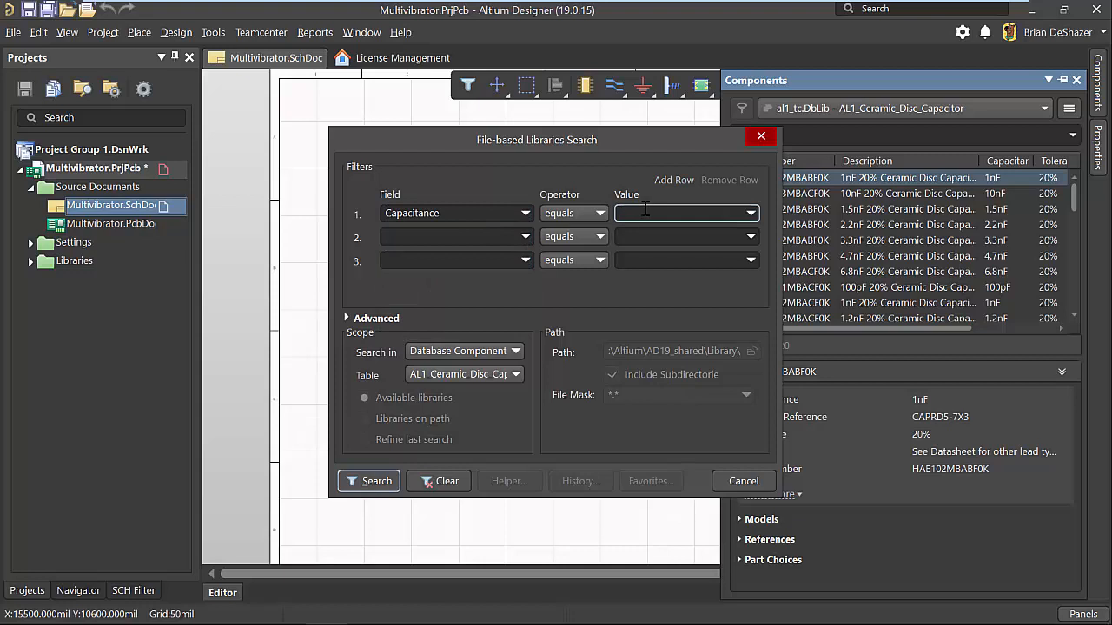
text(10pF)
key(Return)
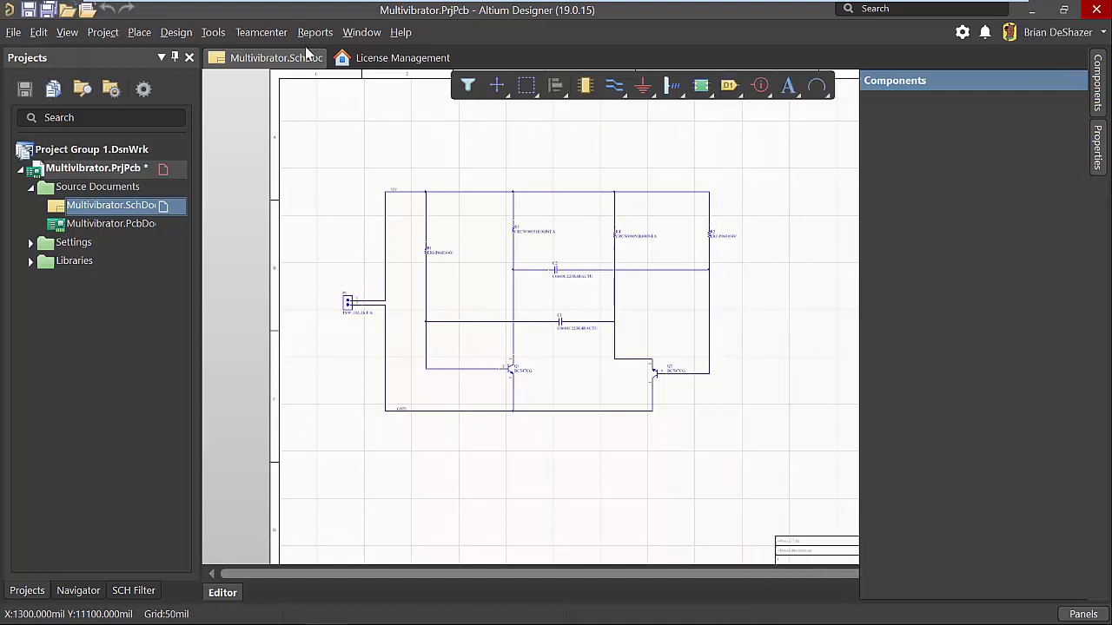
Initiate an ECAD New Part Request workflow named New Cap, describing the need for a 10pF 10% 50W 500V ceramic disc cap per attached datasheet.
click(281, 34)
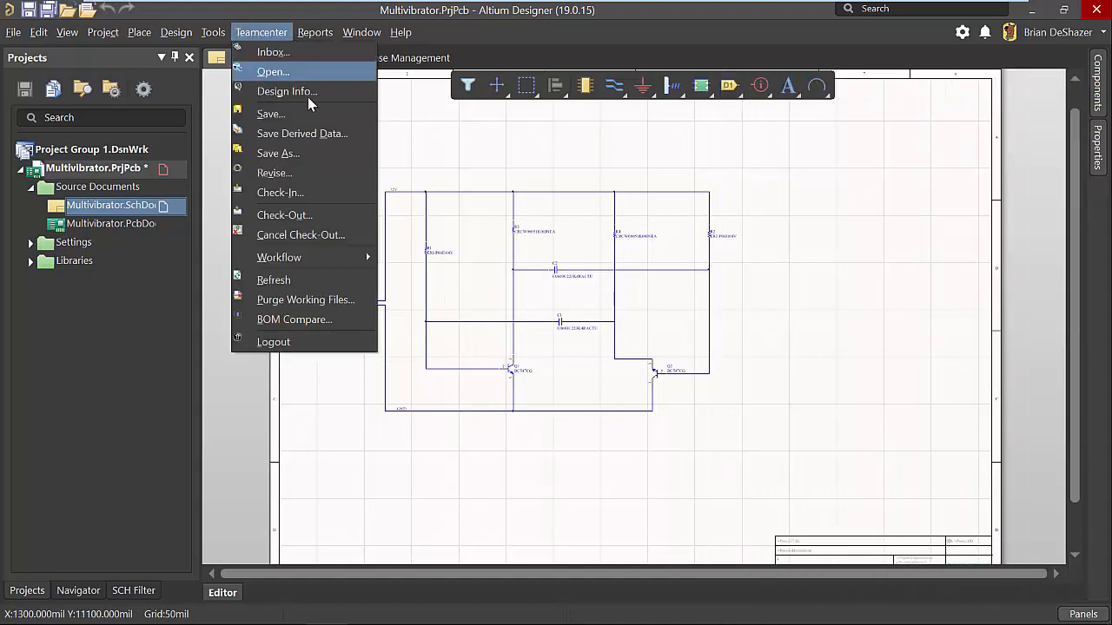
mouse_move(364, 263)
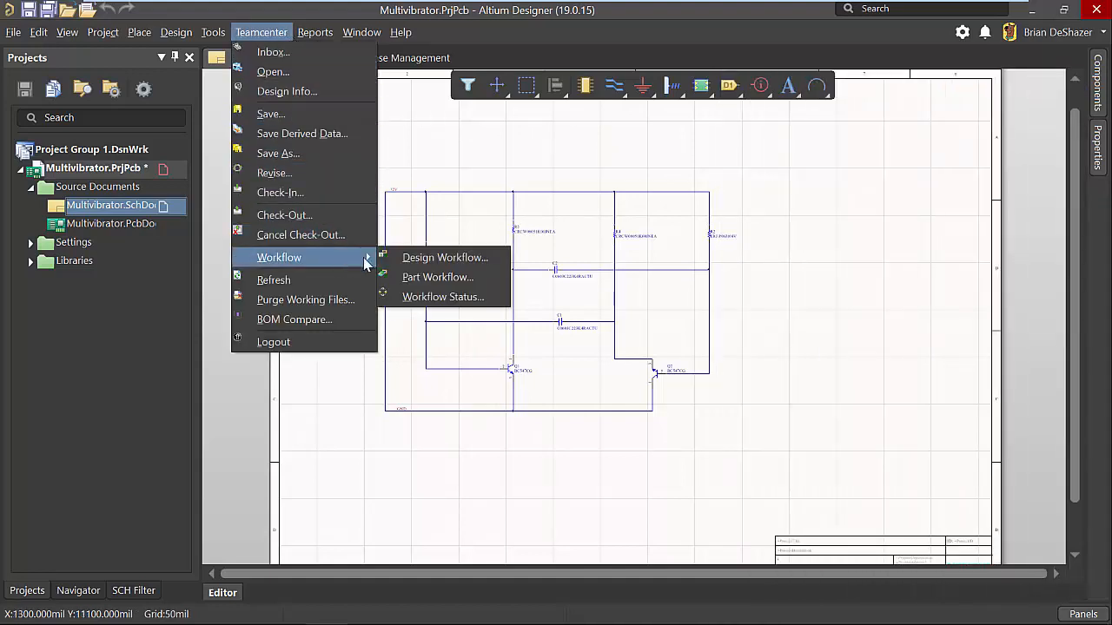
click(487, 279)
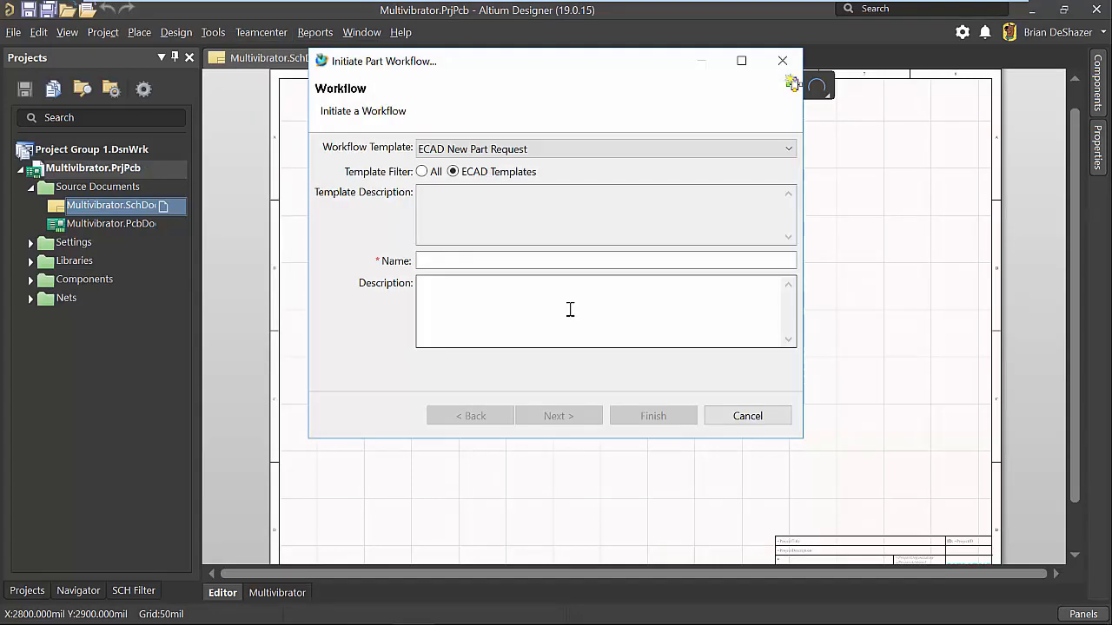
click(513, 255)
text(New Cap)
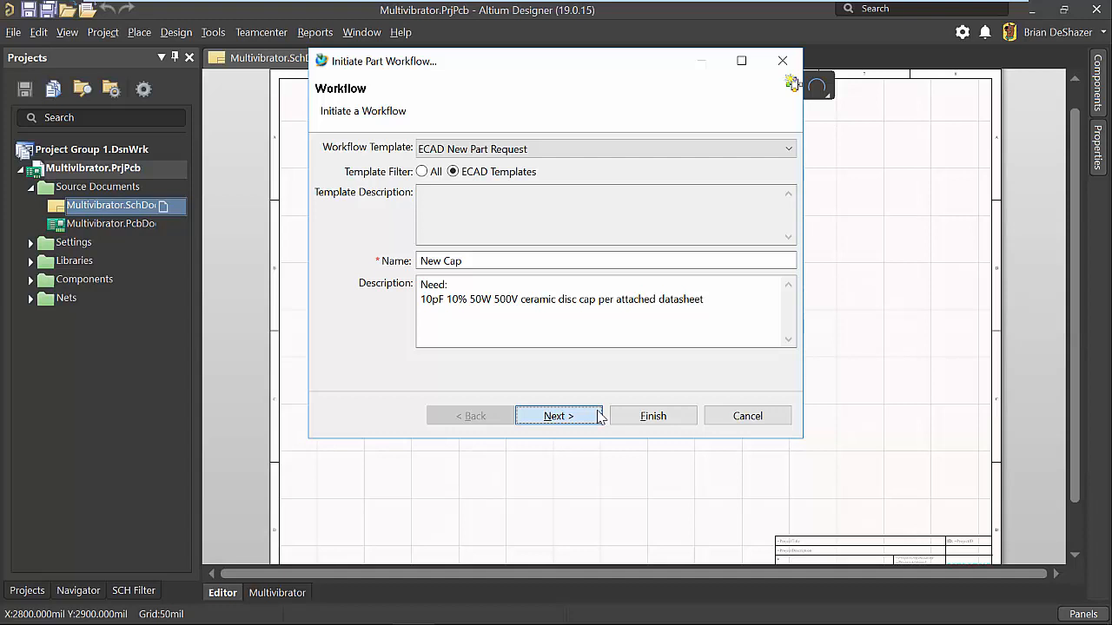
Skip the workflow targets, add the ceramic capacitor datasheet PDF as a reference named Datasheet, and finish initiating the part request.
click(558, 416)
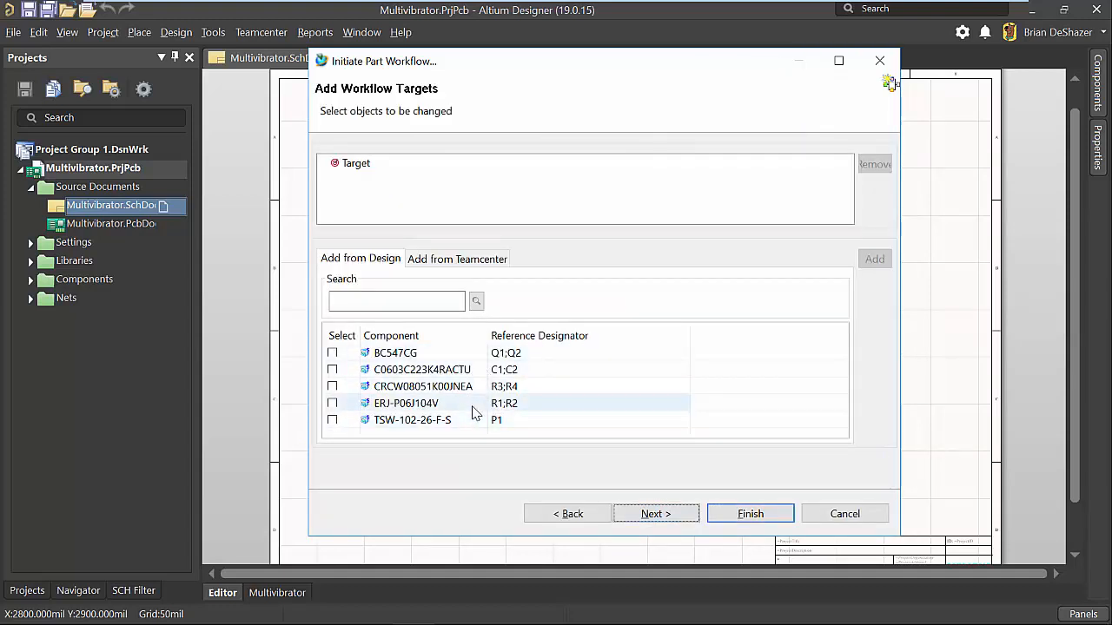
click(668, 515)
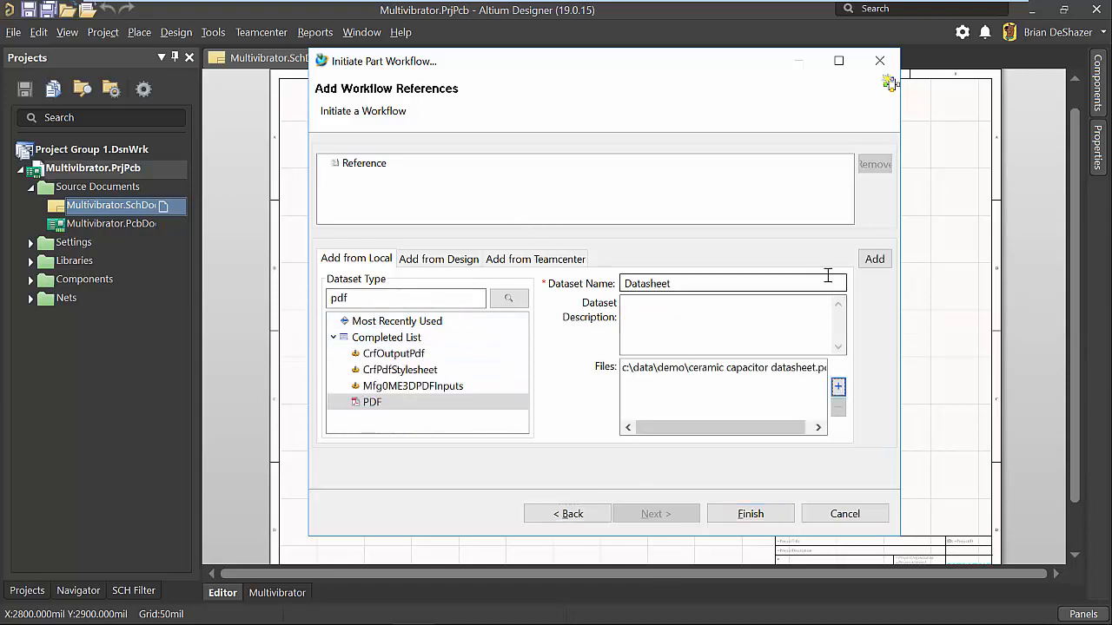
click(874, 259)
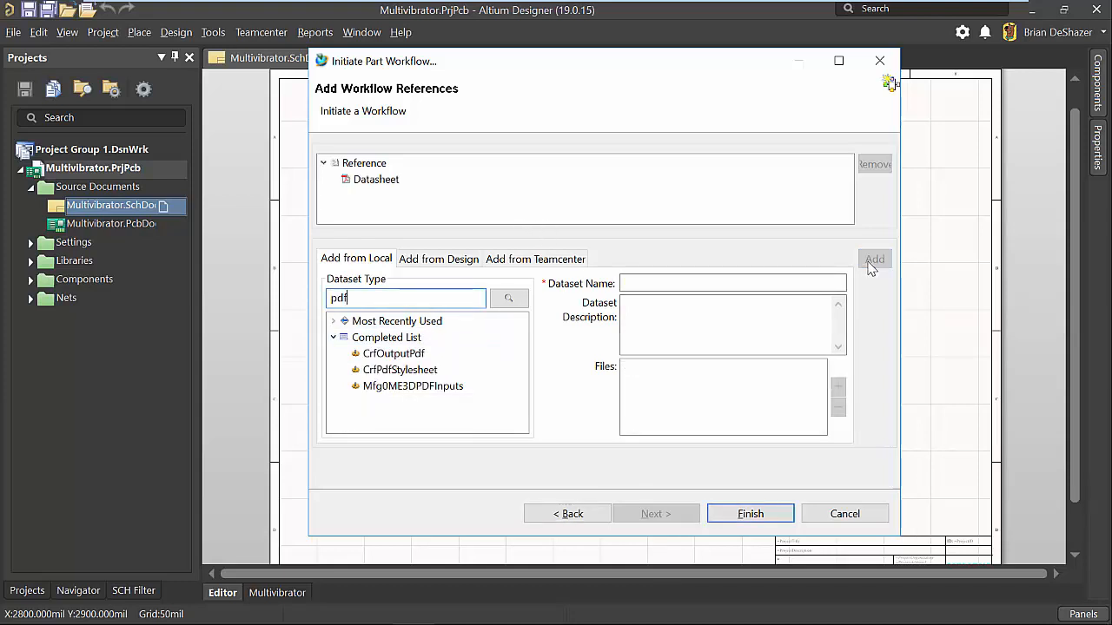
click(773, 516)
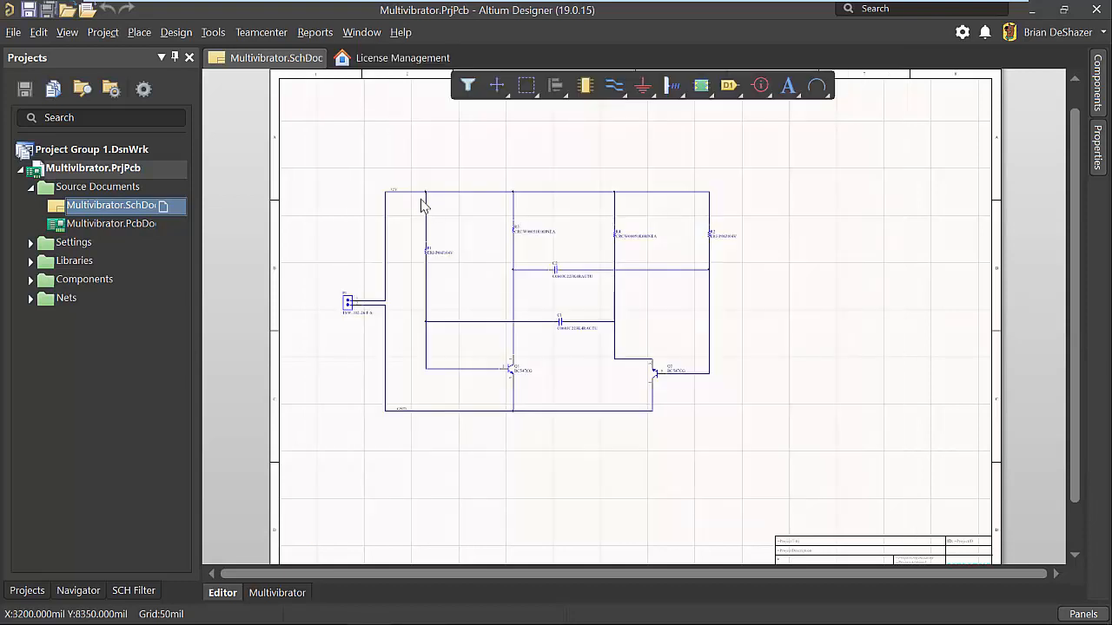
Open the Teamcenter inbox from Altium Designer.
click(262, 33)
click(287, 58)
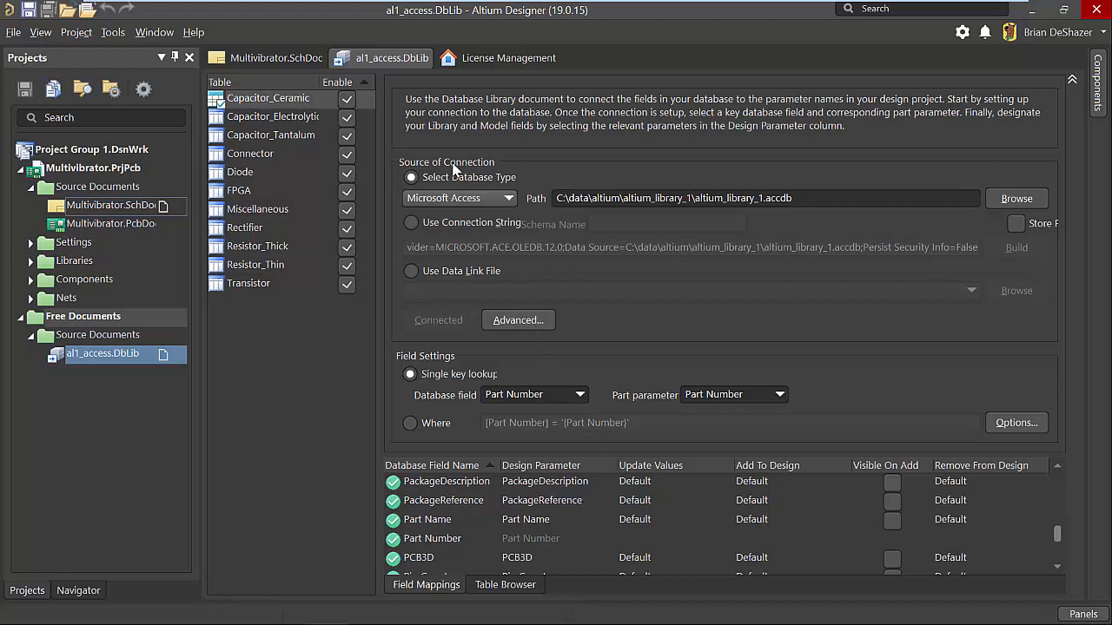
Close the al1_access.DbLib database library document.
right_click(388, 52)
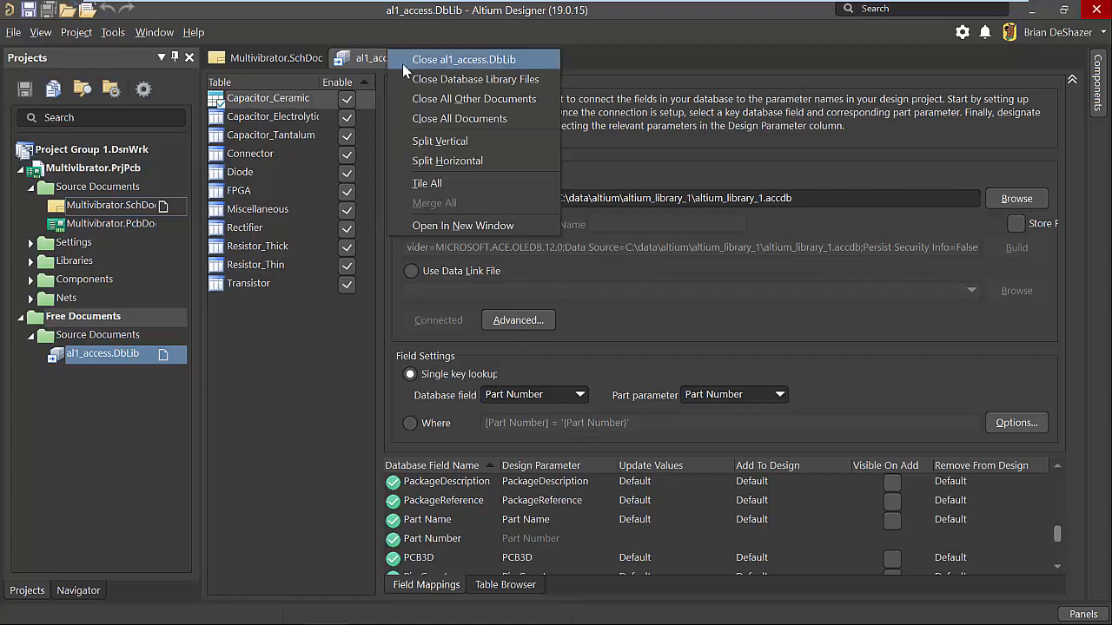
click(430, 60)
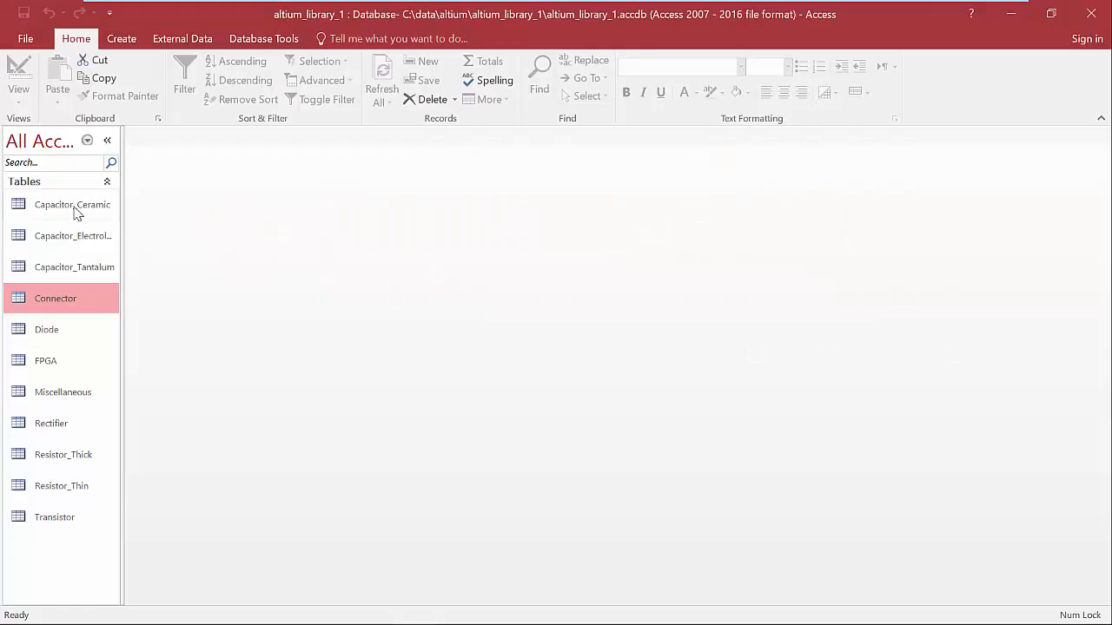
Open the Capacitor_Ceramic table of altium_library_1 in Access and examine its capacitor records down to the ceramic disc types.
click(75, 208)
double_click(77, 214)
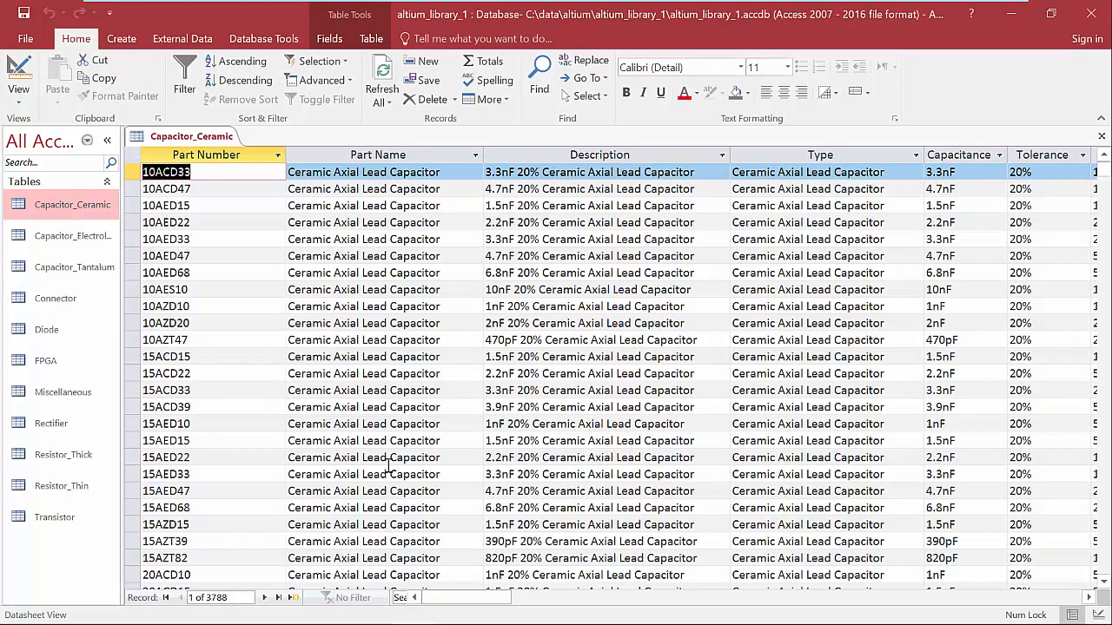
drag(449, 599, 425, 603)
scroll(526, 391, down, 20)
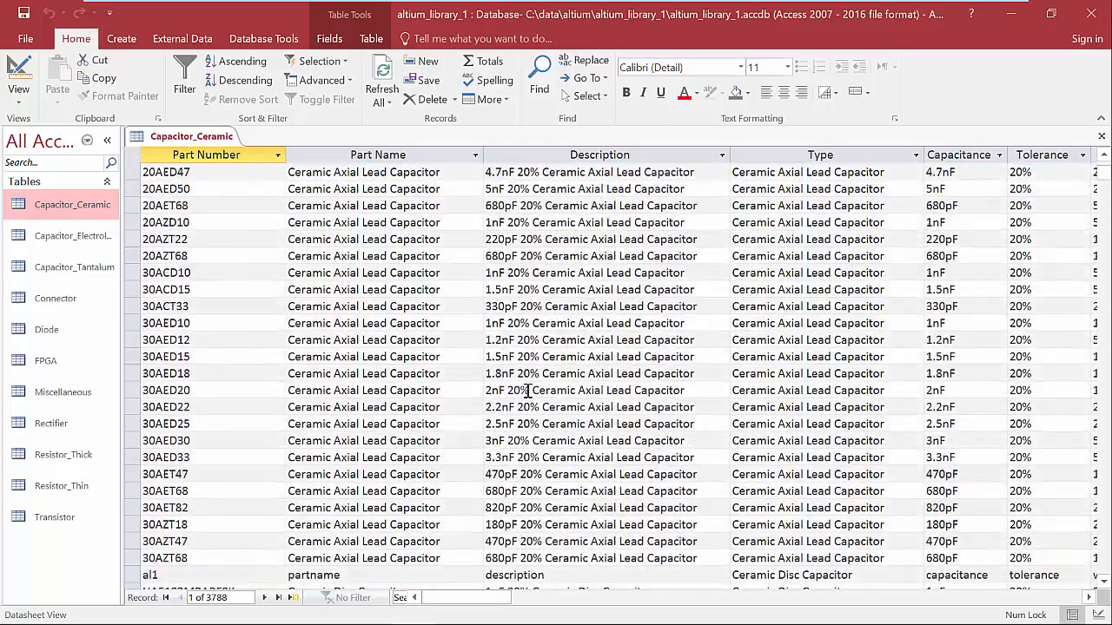
scroll(526, 392, down, 20)
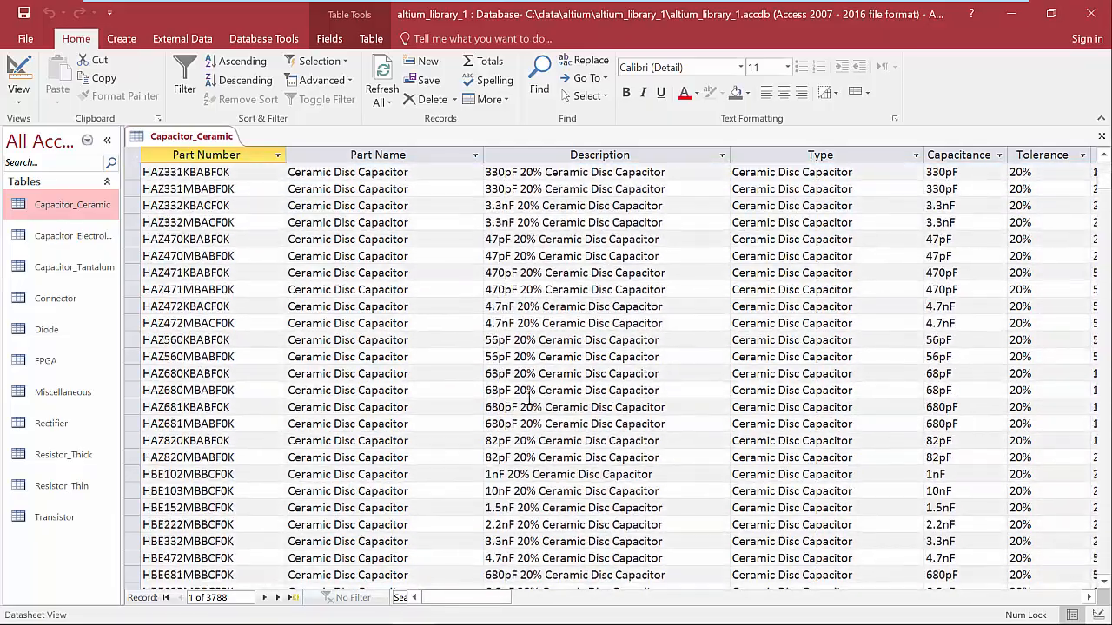
scroll(543, 413, down, 4)
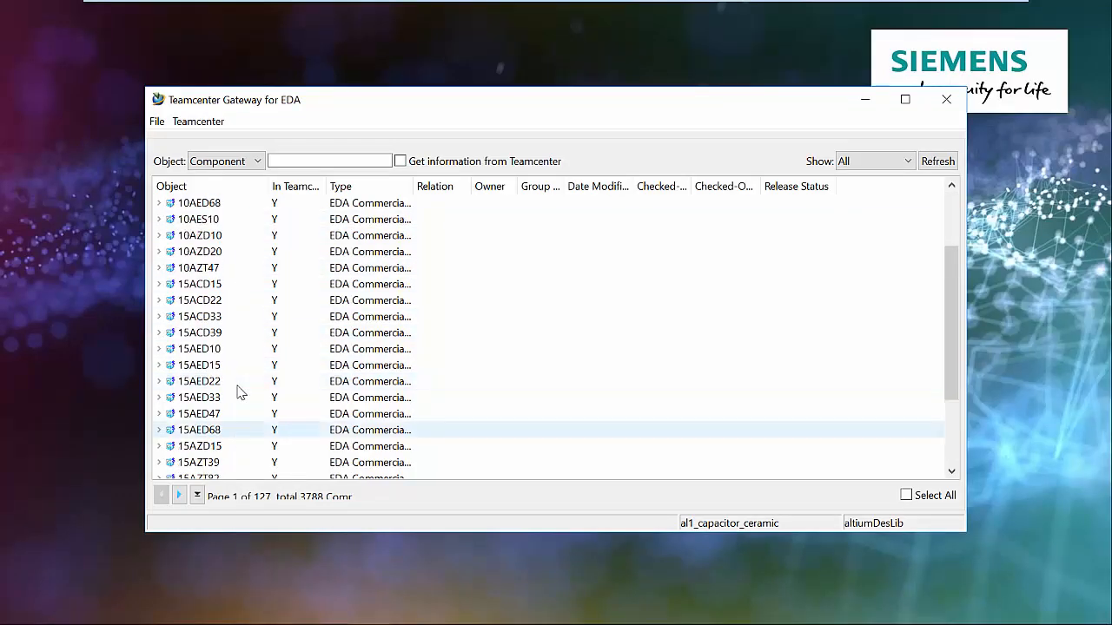
In Teamcenter Gateway for EDA, retrieve the Teamcenter information for the listed ceramic capacitor components.
scroll(241, 382, up, 2)
click(399, 161)
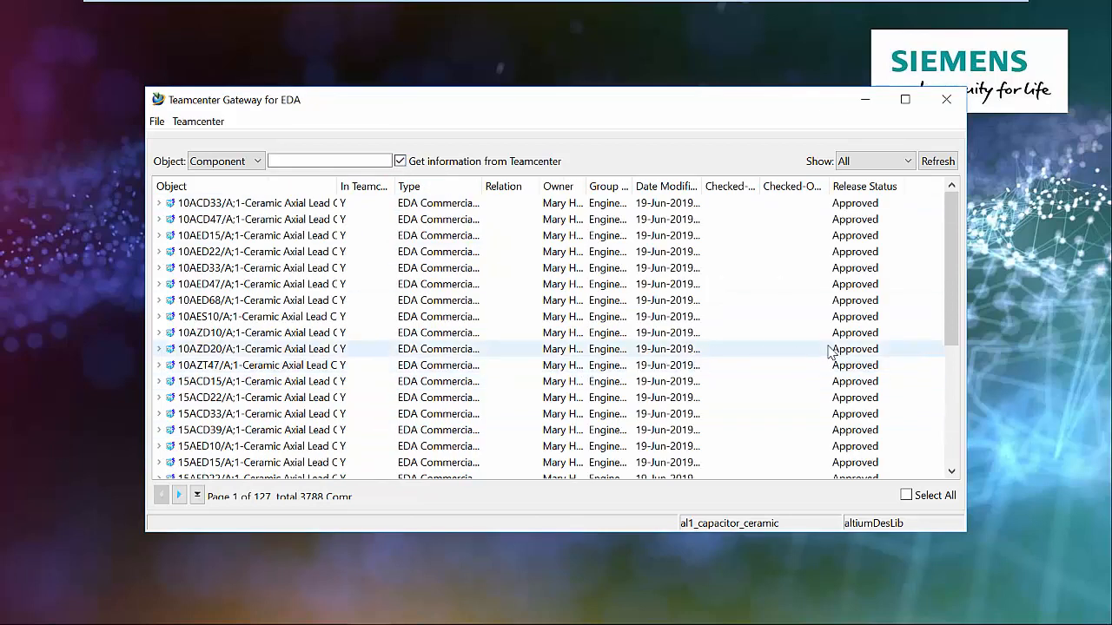
Examine how the Teamcenter component properties map to the Capacitor_Ceramic columns in the ODBC table mapping, and close it without saving.
click(218, 126)
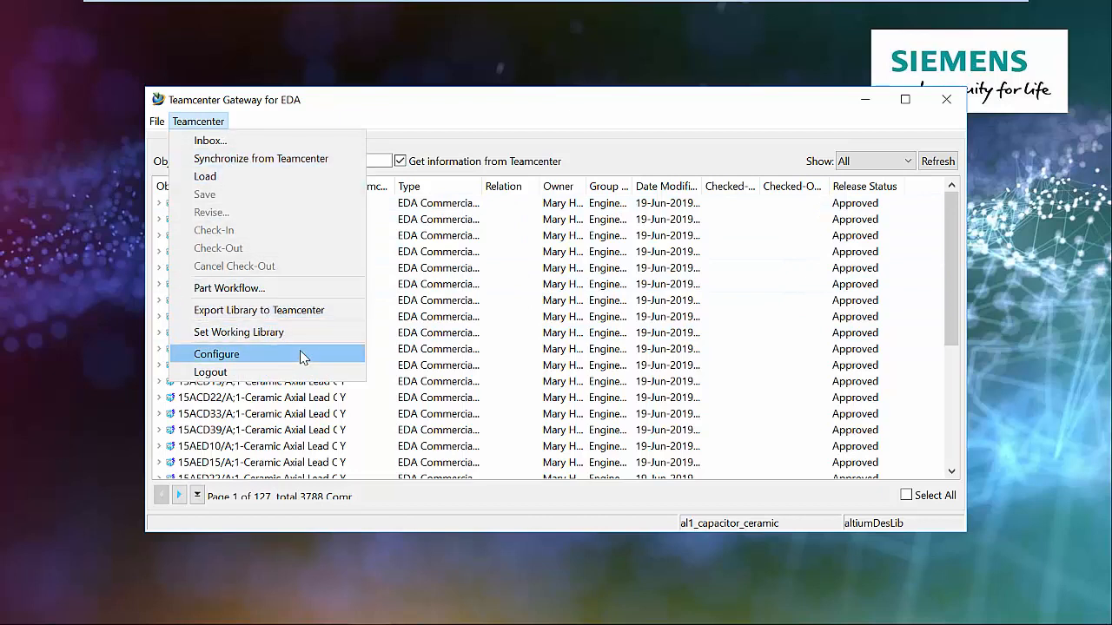
click(357, 354)
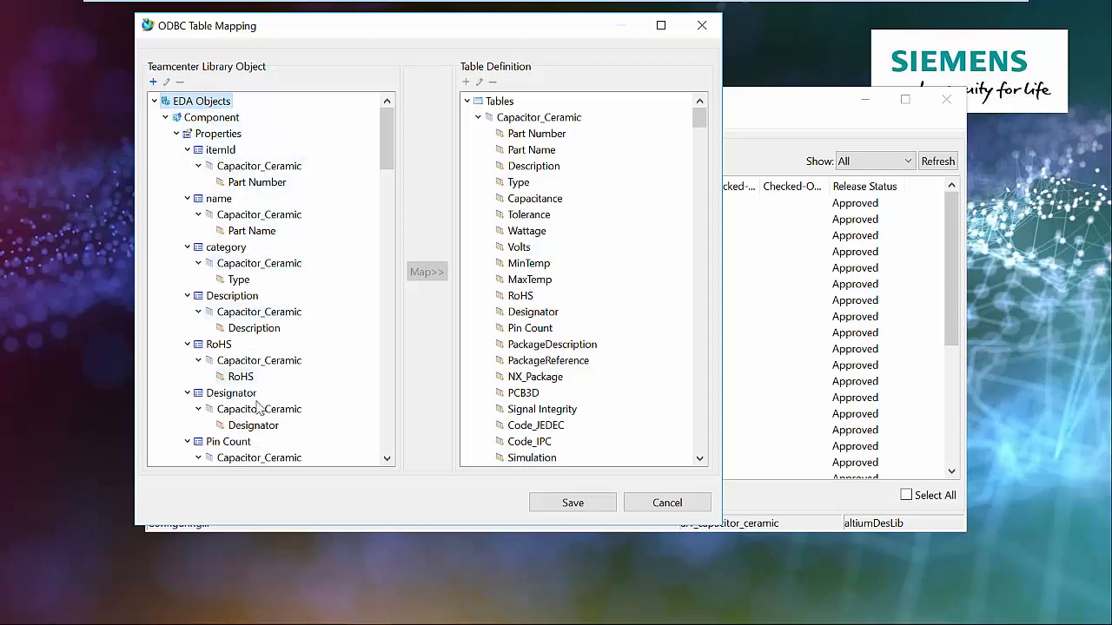
click(514, 136)
click(221, 150)
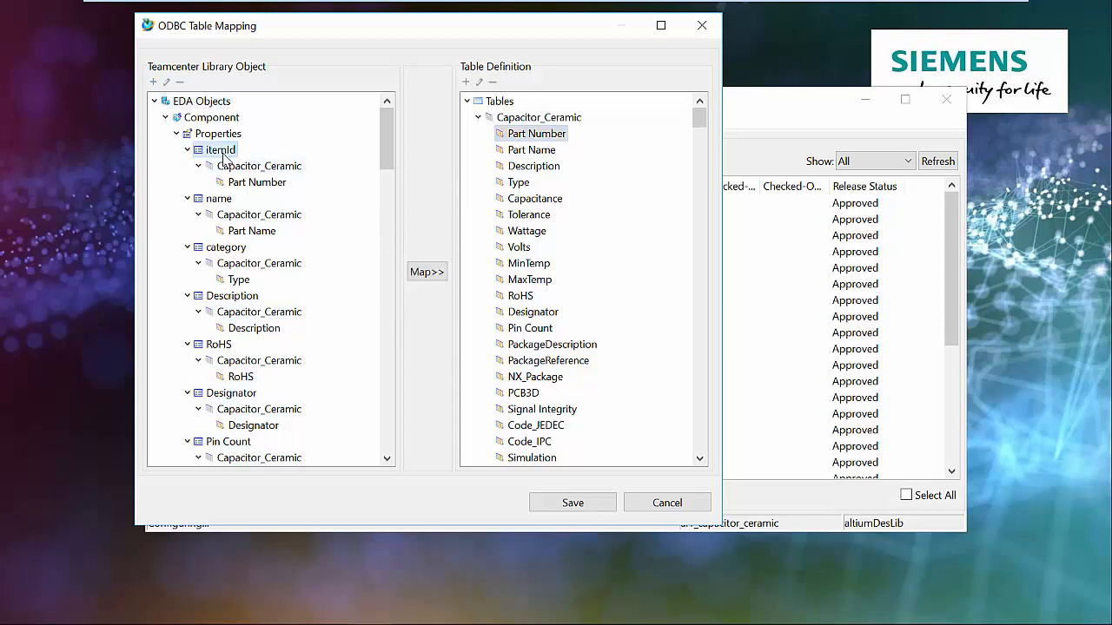
click(515, 152)
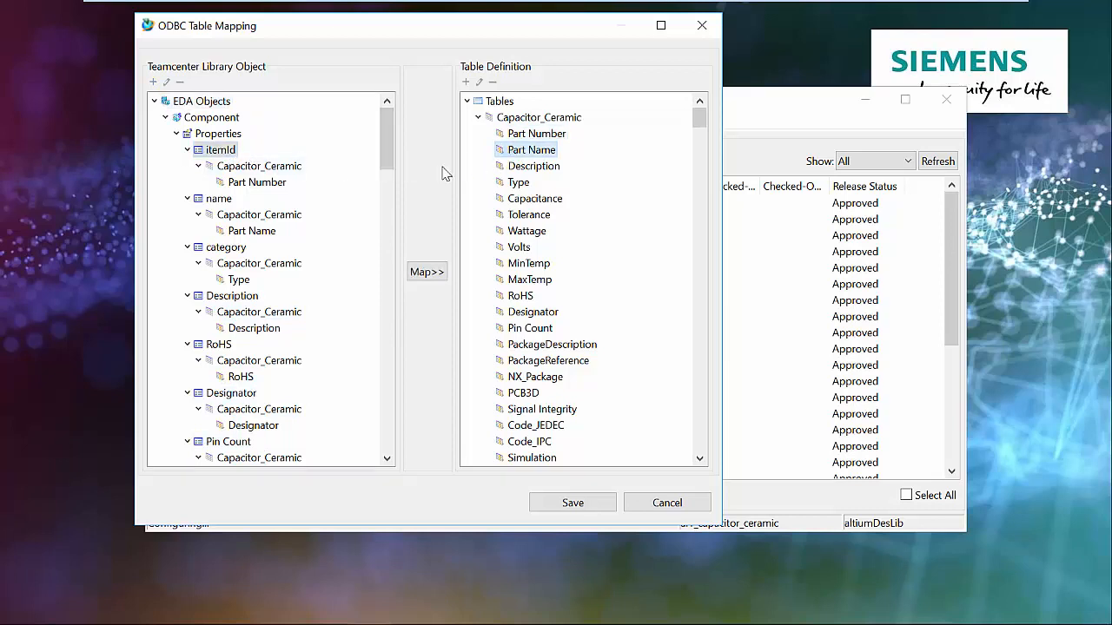
click(219, 199)
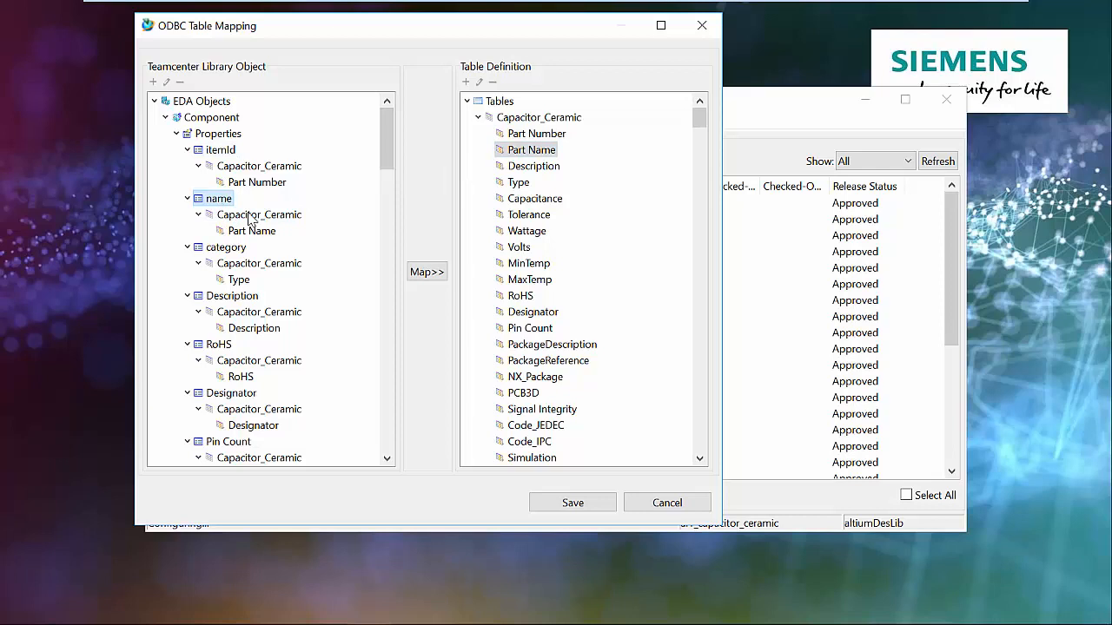
click(520, 184)
click(243, 249)
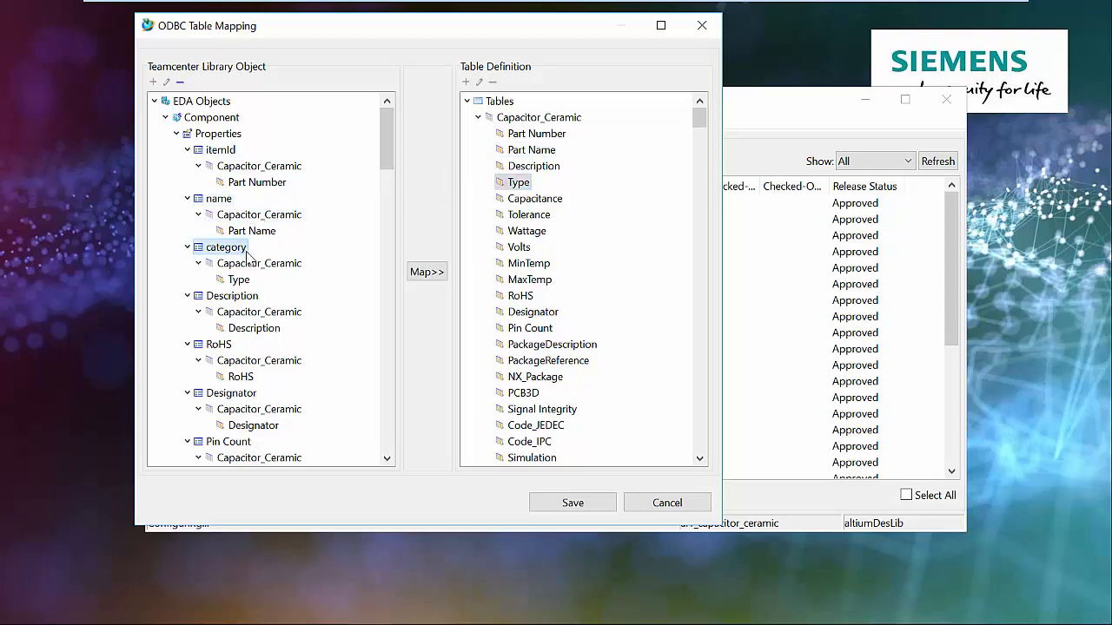
scroll(295, 441, down, 9)
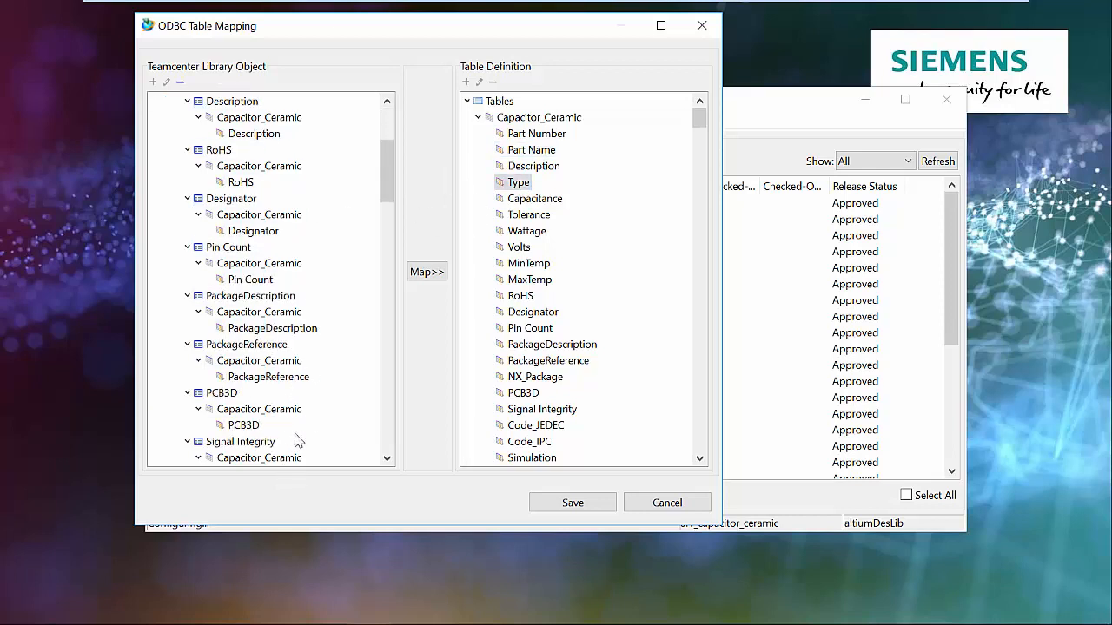
scroll(295, 442, down, 3)
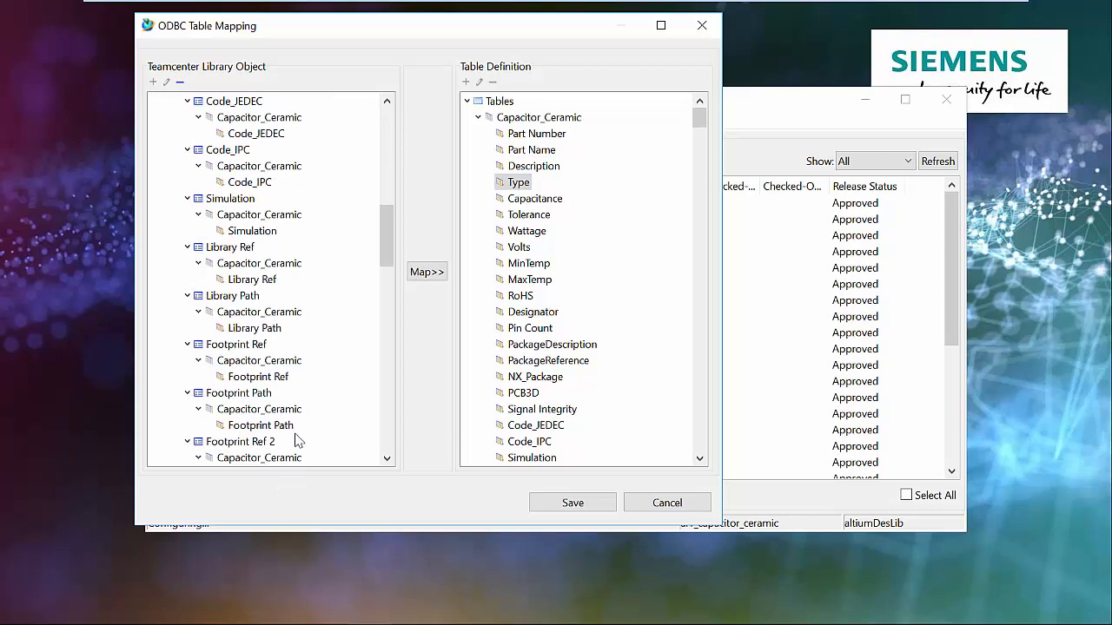
click(666, 503)
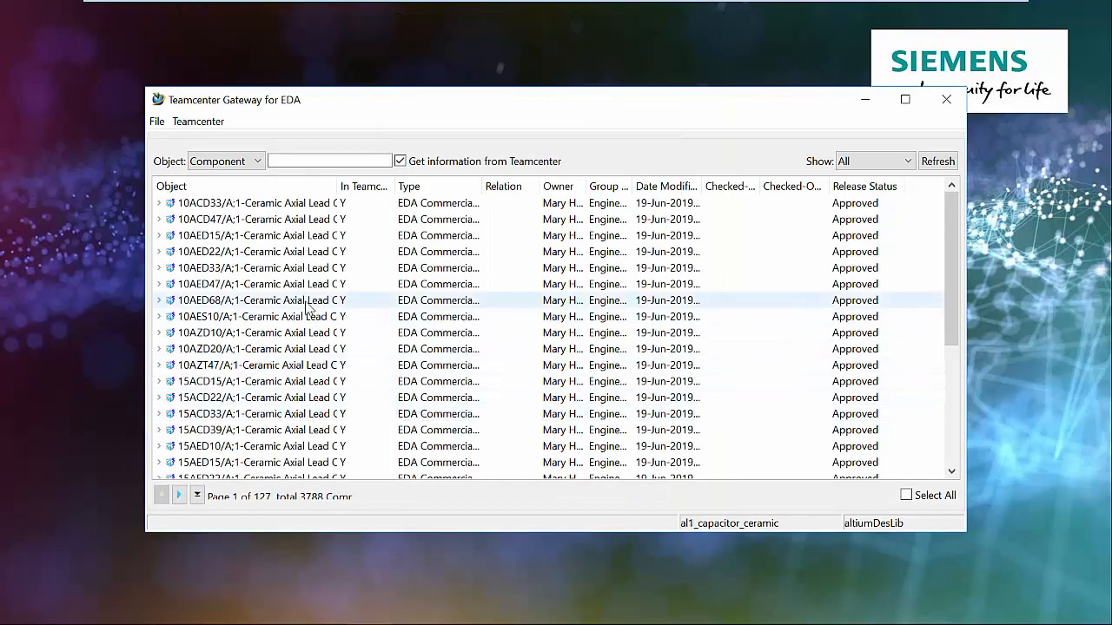
Switch to the Teamcenter web client and narrow the electronic component search to Altium, Capacitor, Ceramic Disc Capacitor.
click(217, 121)
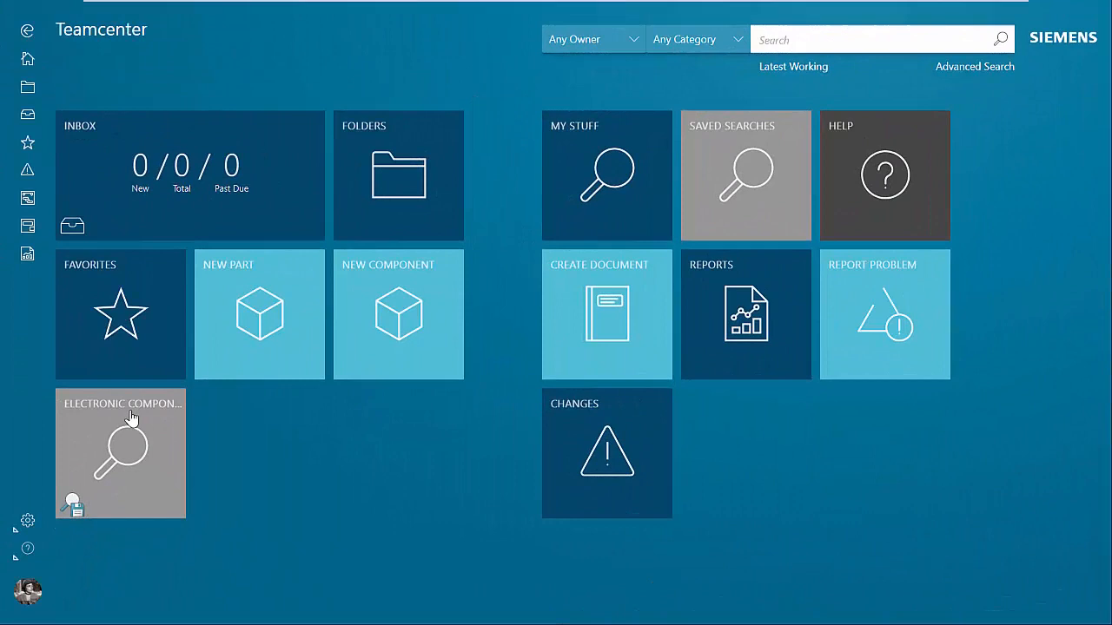
click(130, 419)
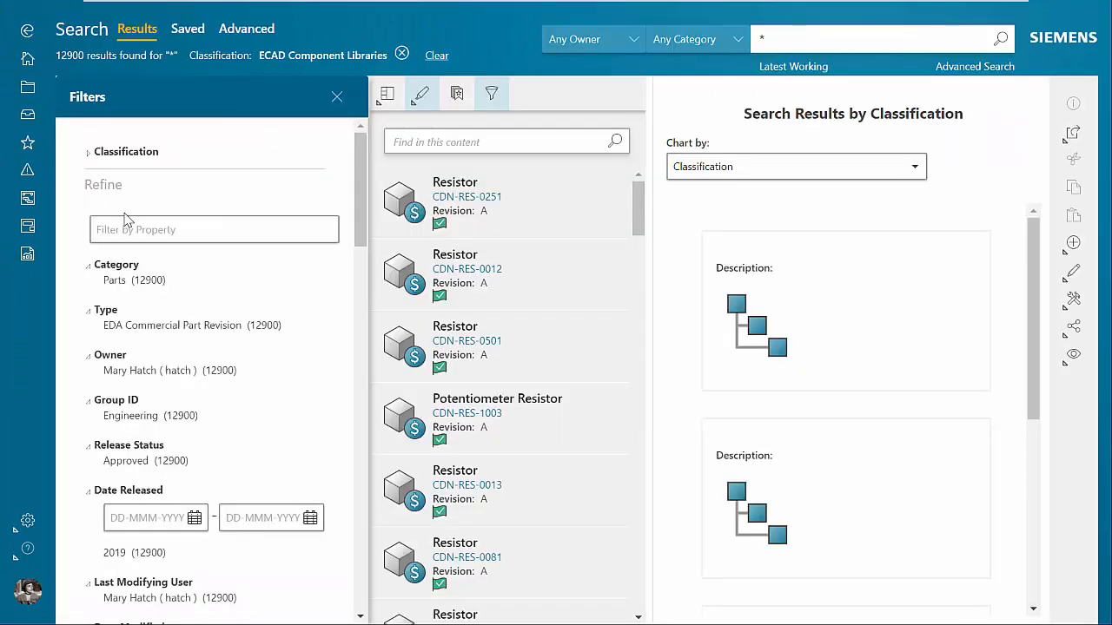
click(91, 158)
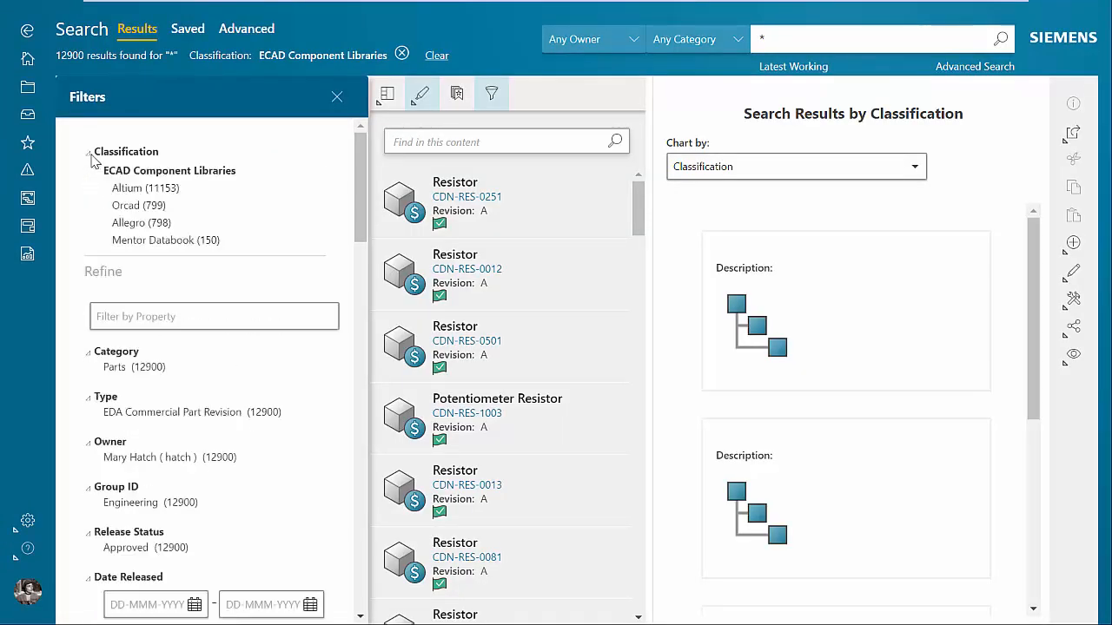
click(137, 193)
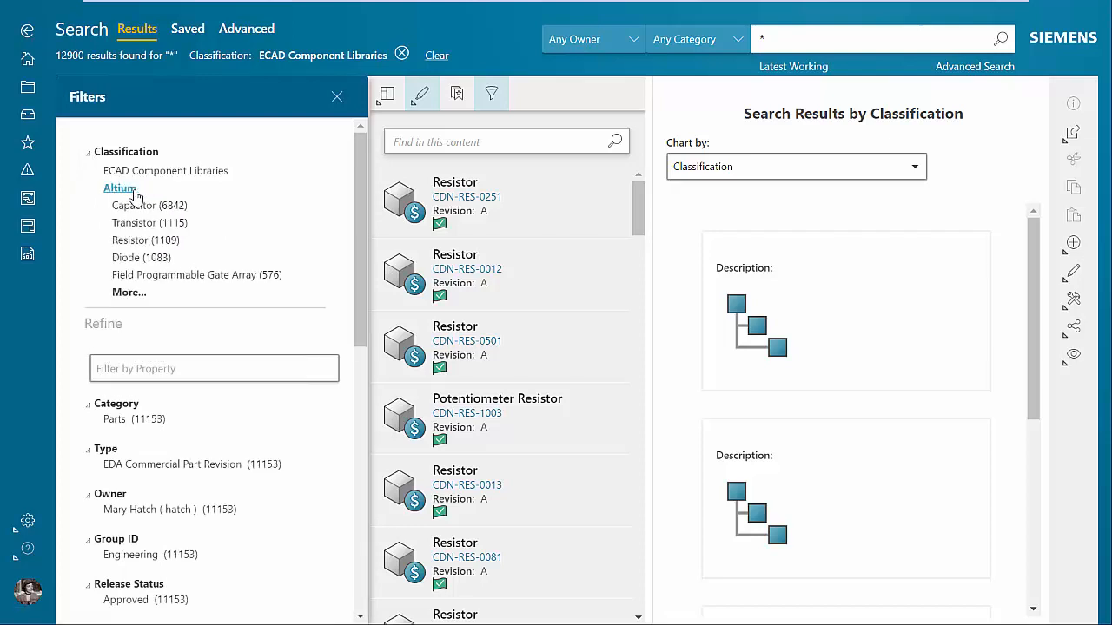
click(143, 207)
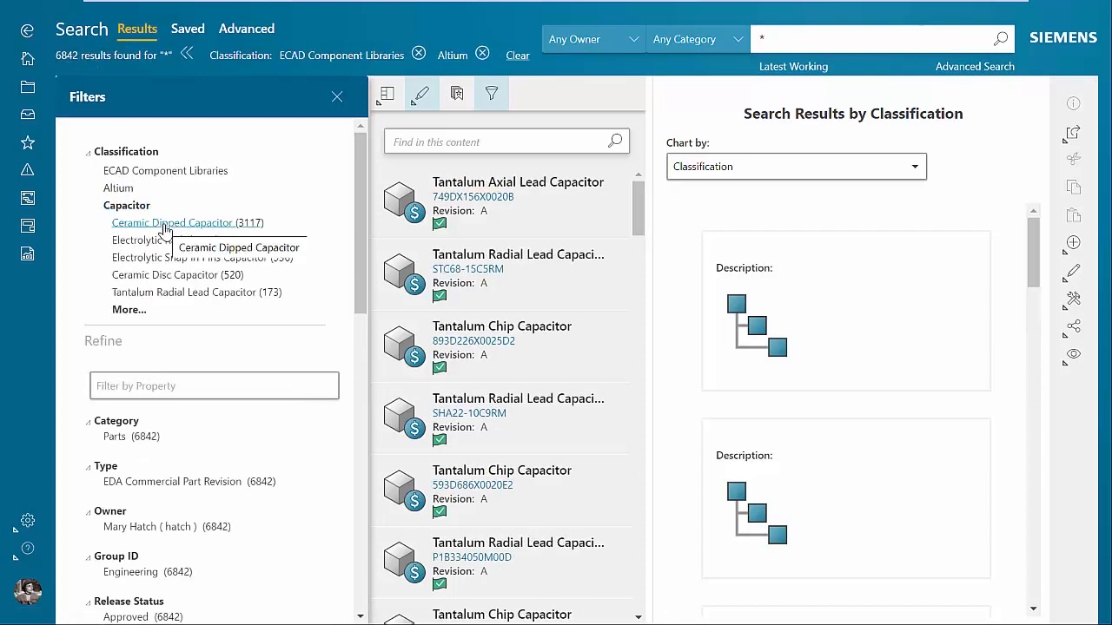
click(190, 274)
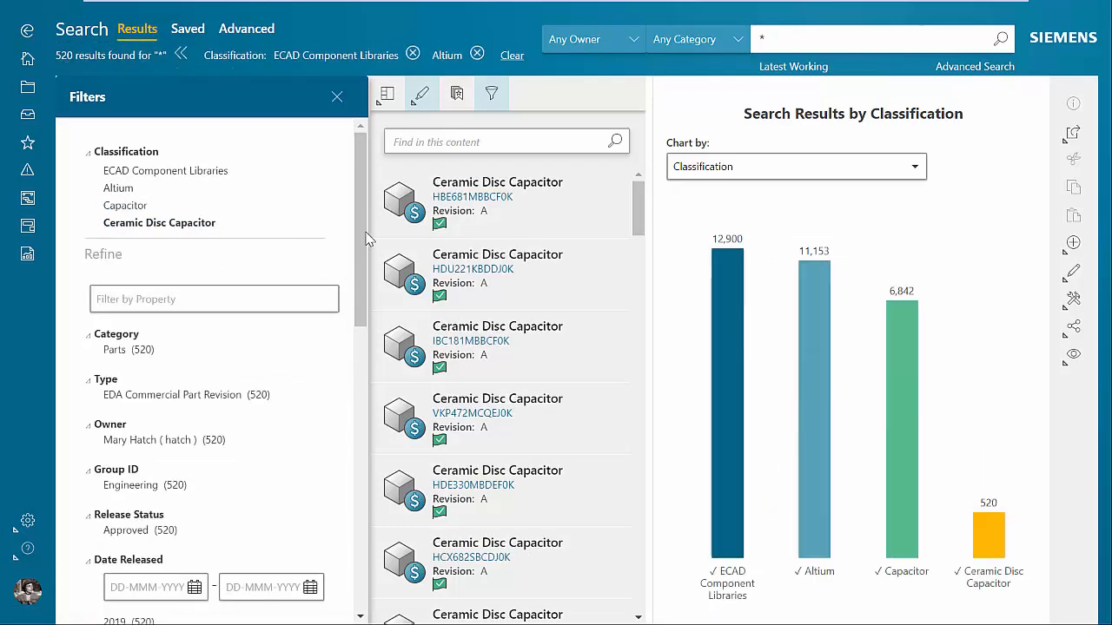
Check the classification filters available for ceramic disc capacitors, and examine the EDA and classification properties of HBE681MBBCF0K.
drag(361, 223, 310, 533)
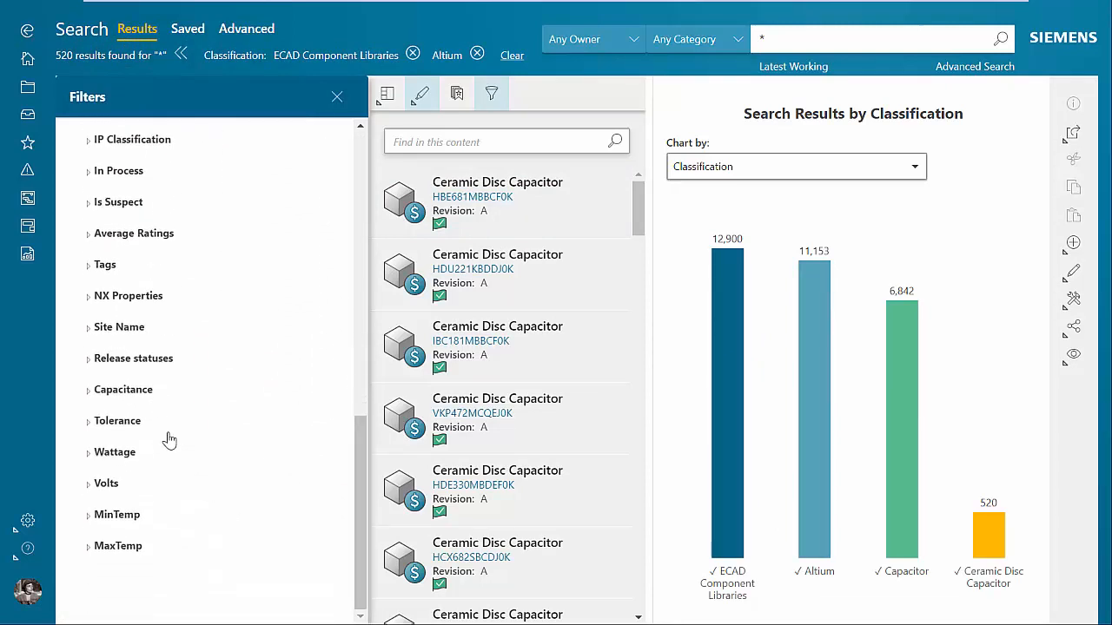
click(487, 211)
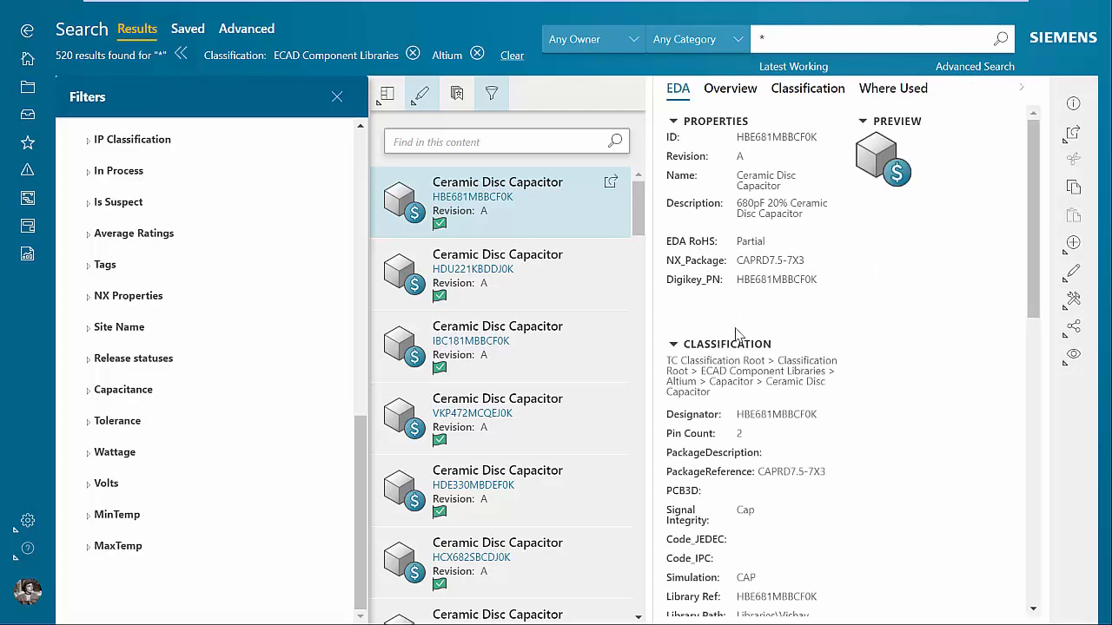
scroll(733, 348, down, 1)
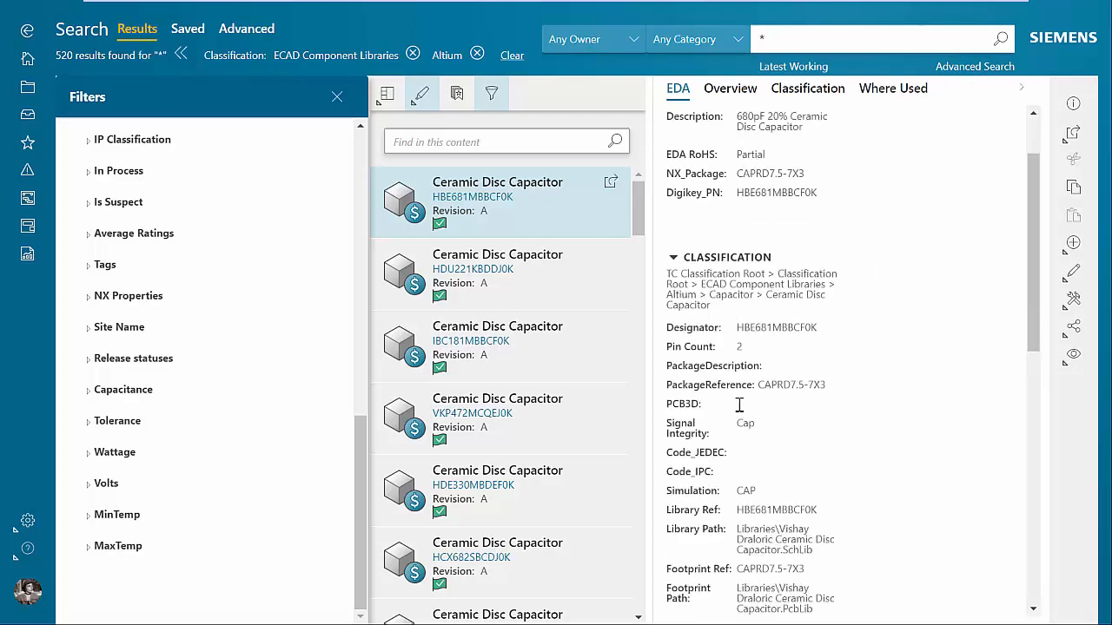
scroll(739, 405, down, 6)
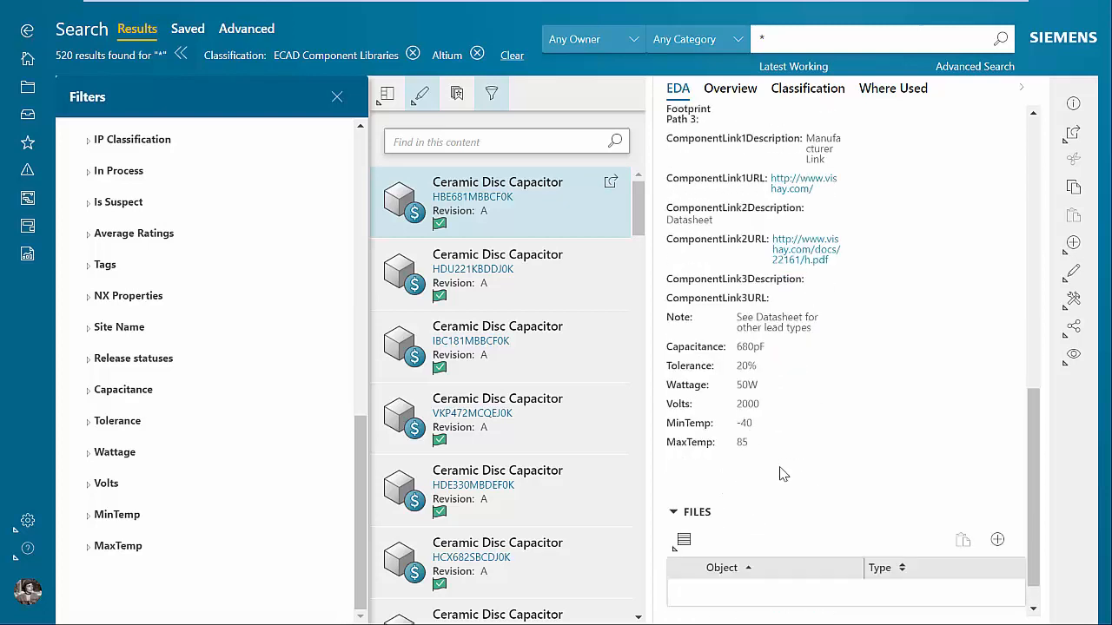
scroll(779, 473, up, 7)
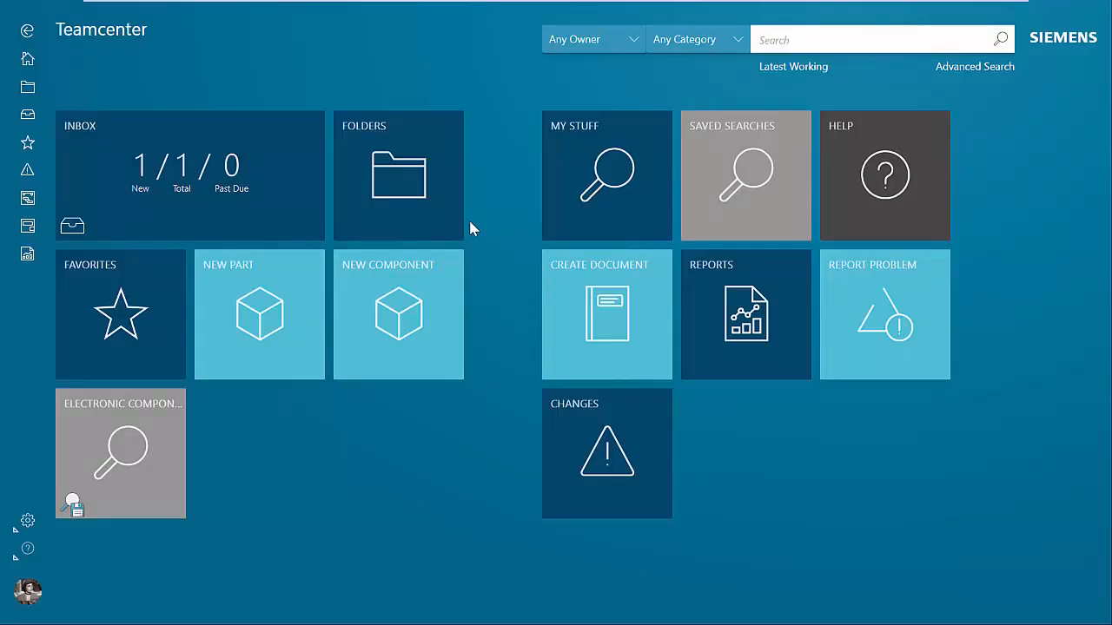
Open the perform-signoffs task from the inbox and read its review instructions for the new component request.
click(144, 189)
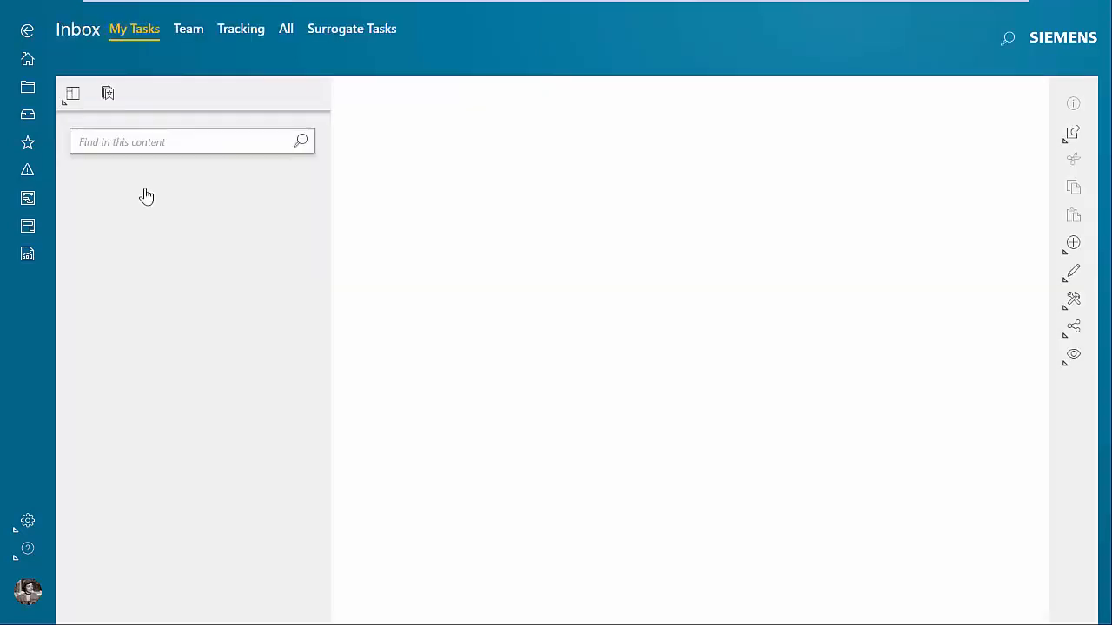
click(297, 185)
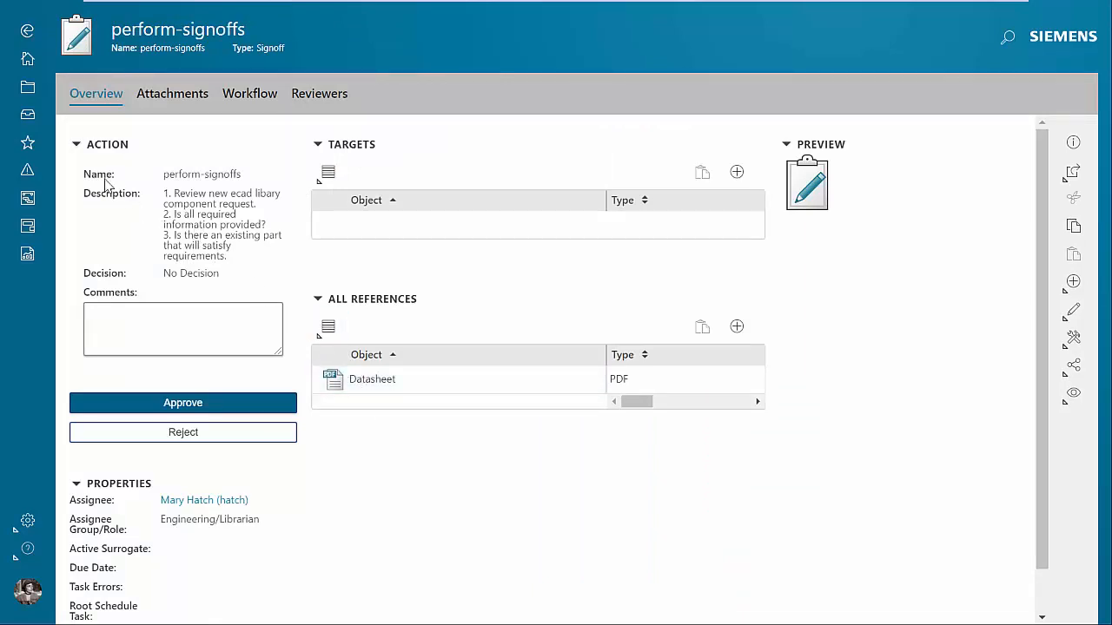
Run the saved electronic component search again and restrict the results to Altium ceramic disc capacitors.
click(27, 59)
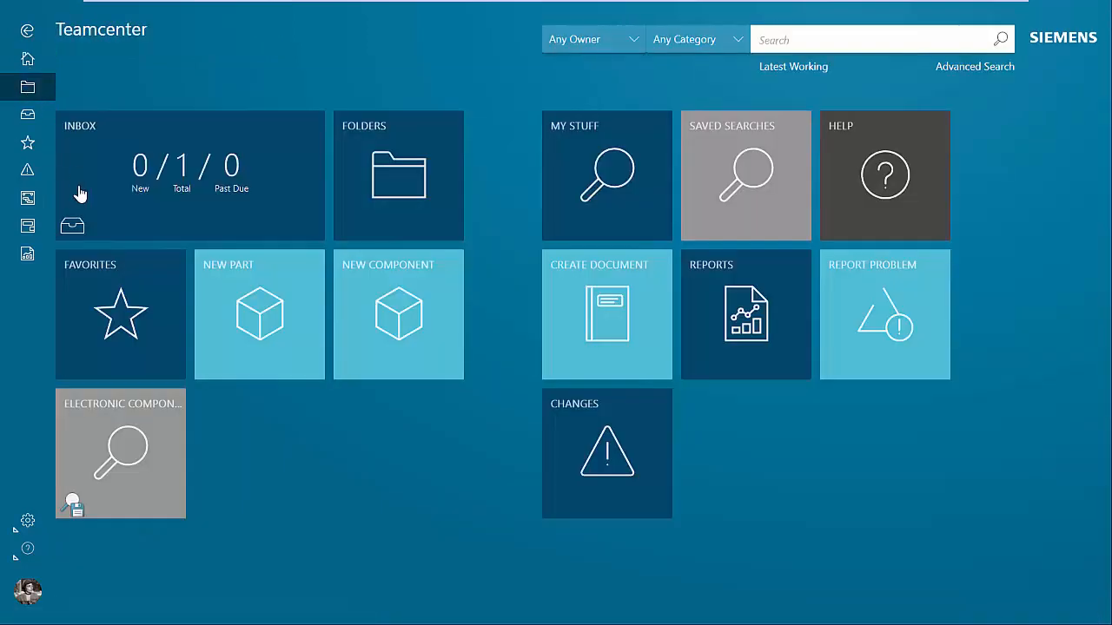
click(121, 421)
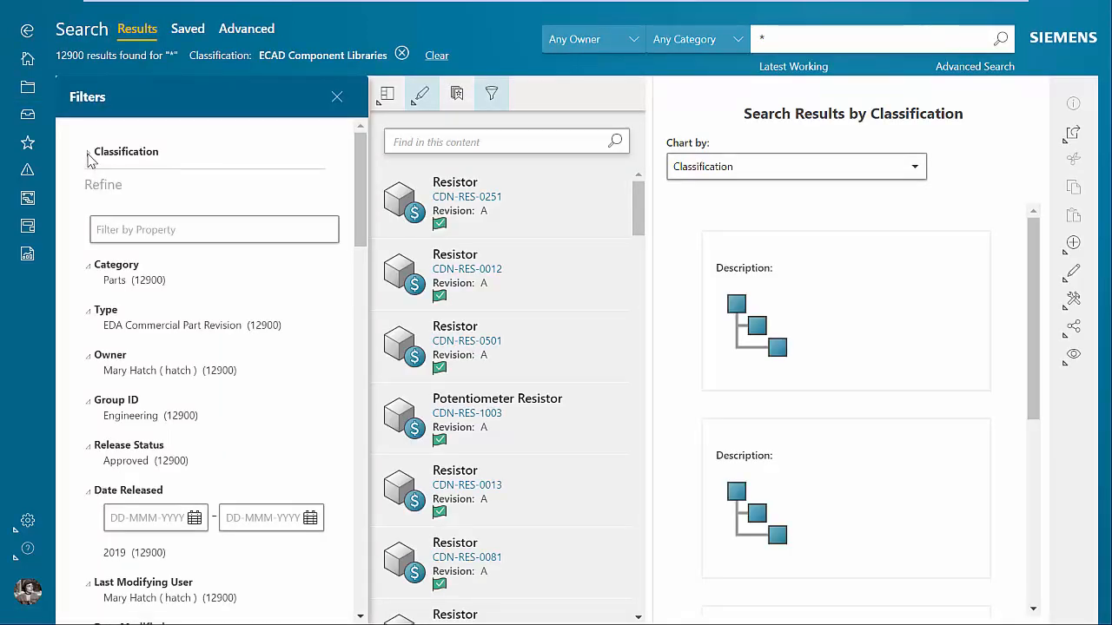
click(87, 154)
click(122, 188)
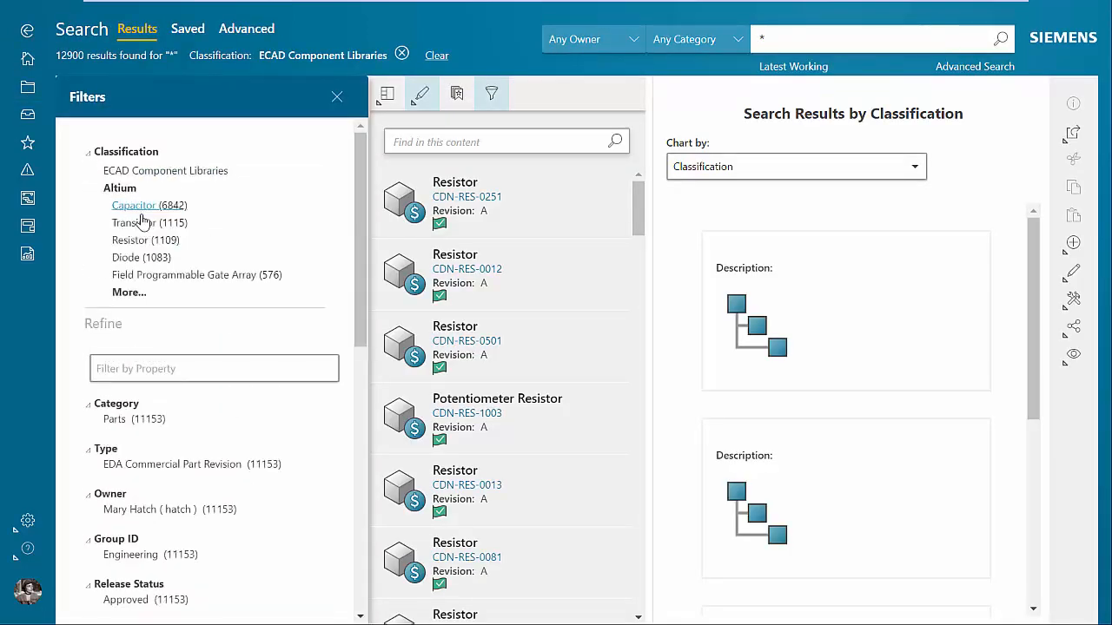
click(148, 206)
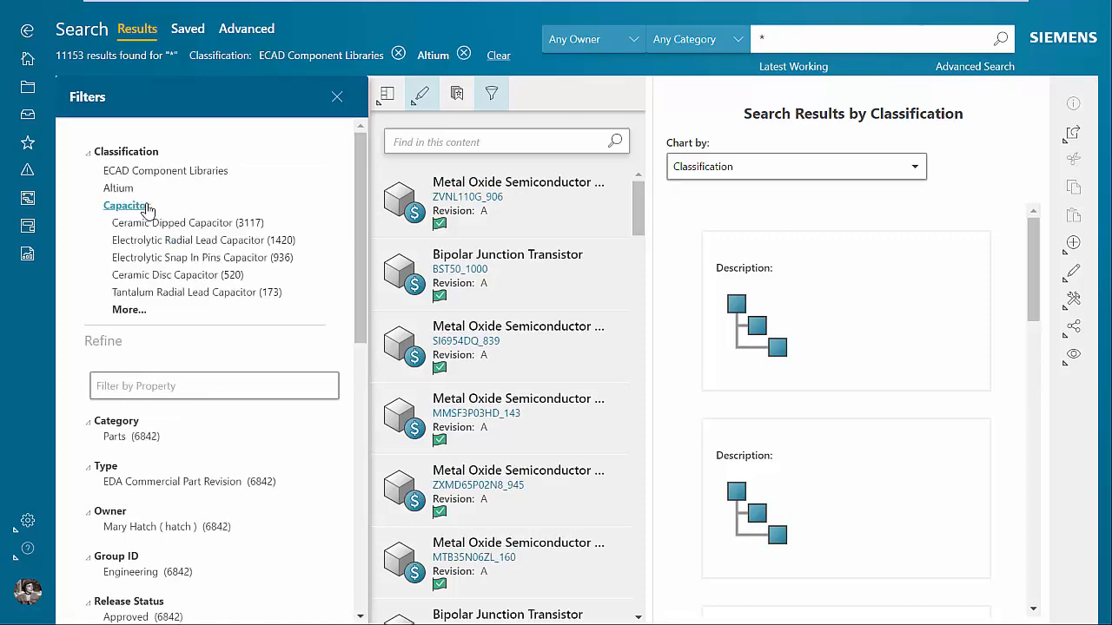
click(182, 274)
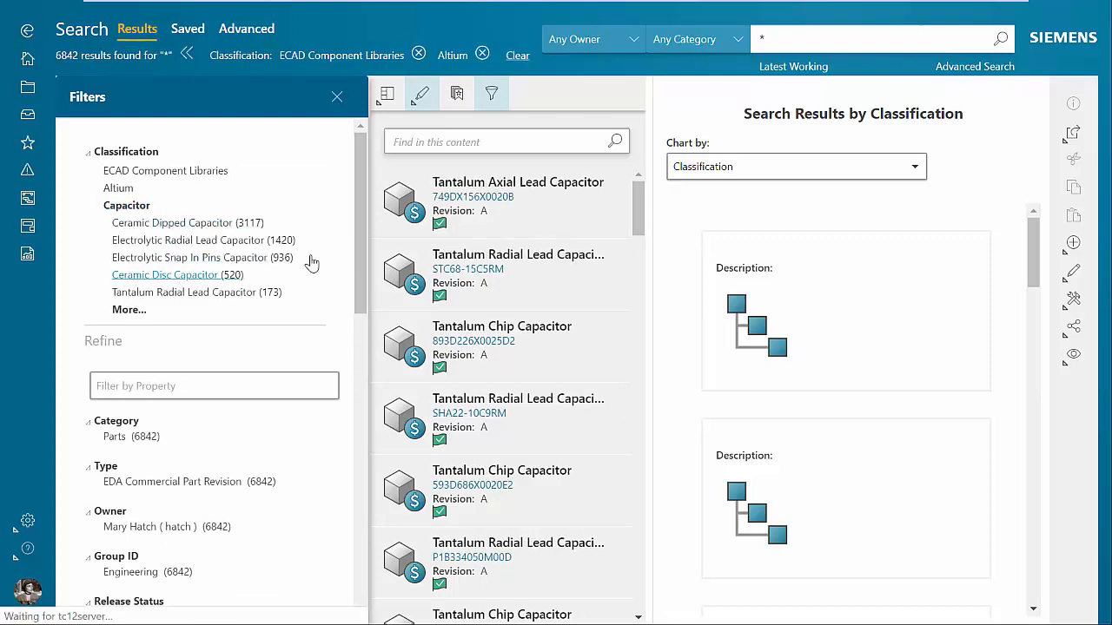
Filter the ceramic disc capacitors to a capacitance of 10pF and check the available tolerance values.
drag(365, 165, 355, 481)
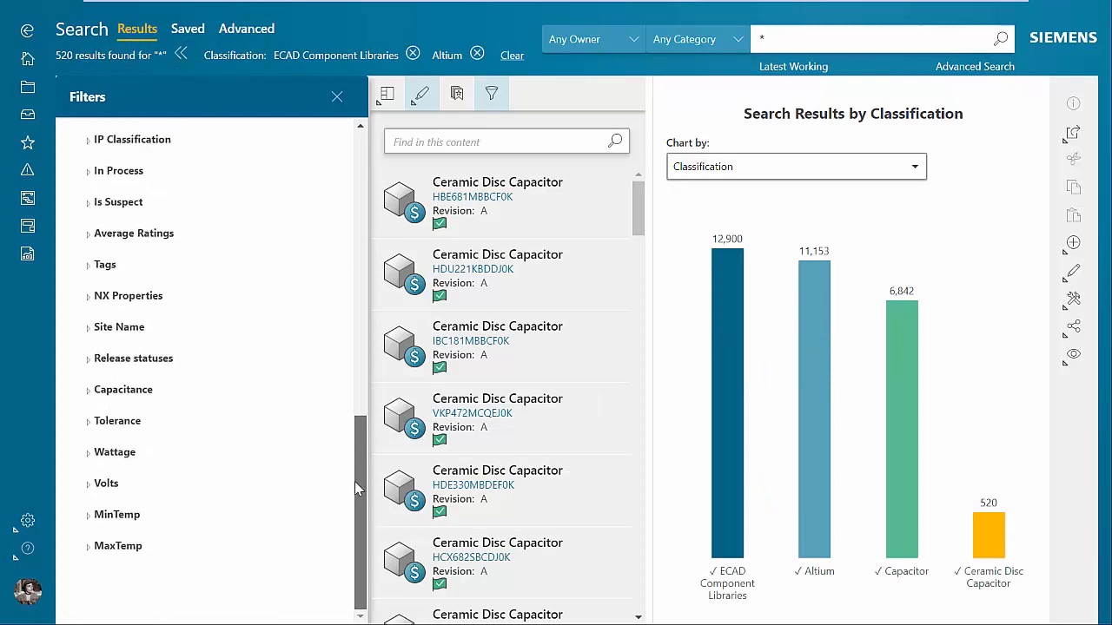
click(90, 396)
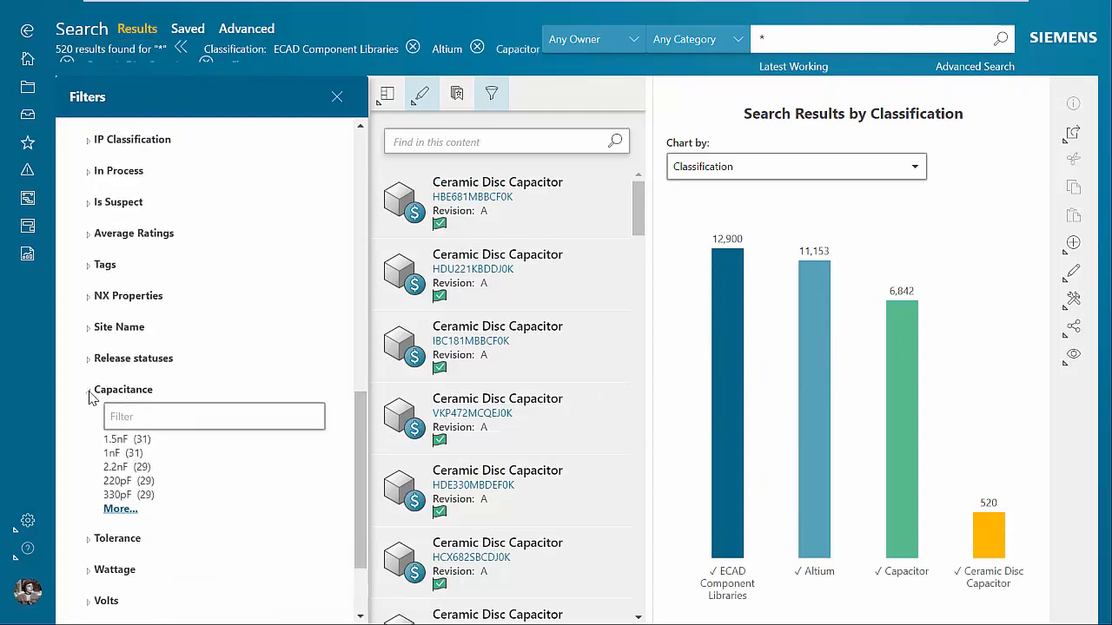
click(139, 413)
text(10)
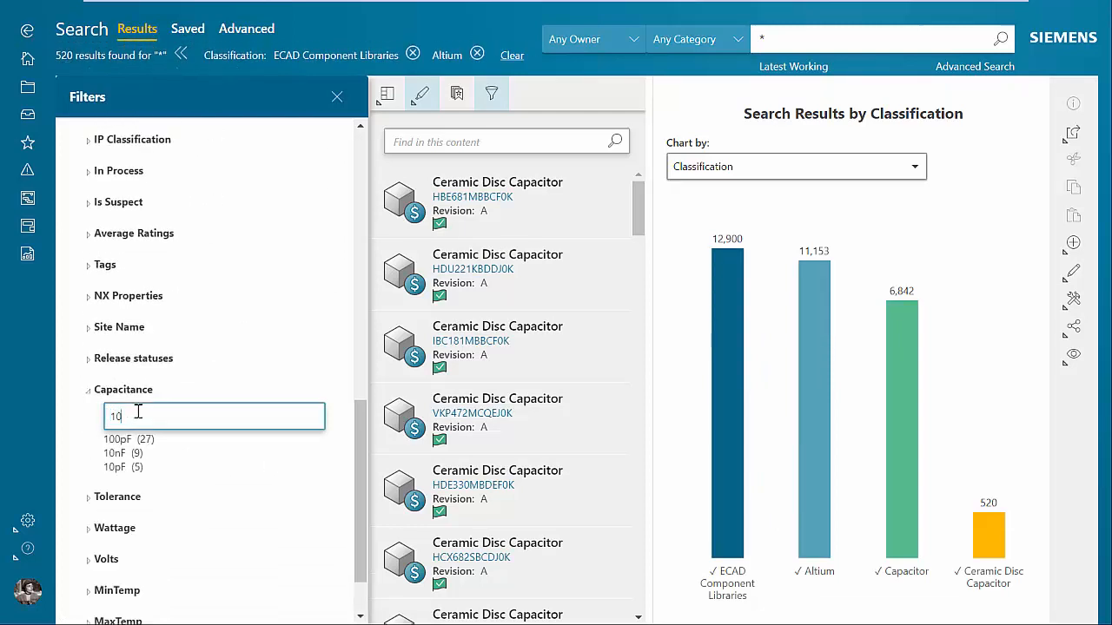
click(117, 470)
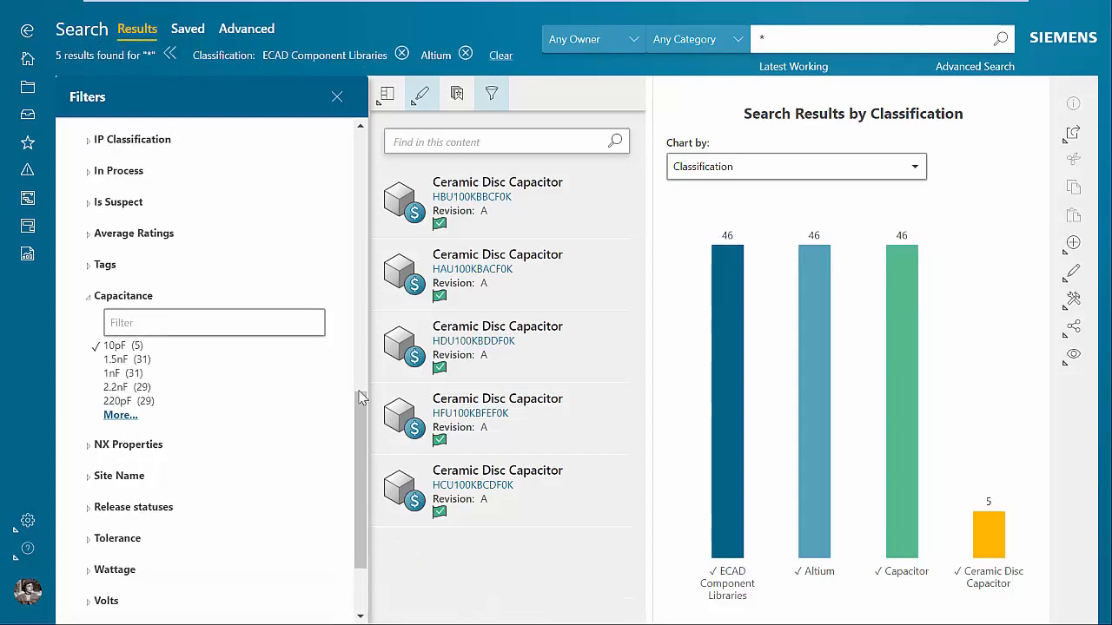
drag(363, 417, 358, 452)
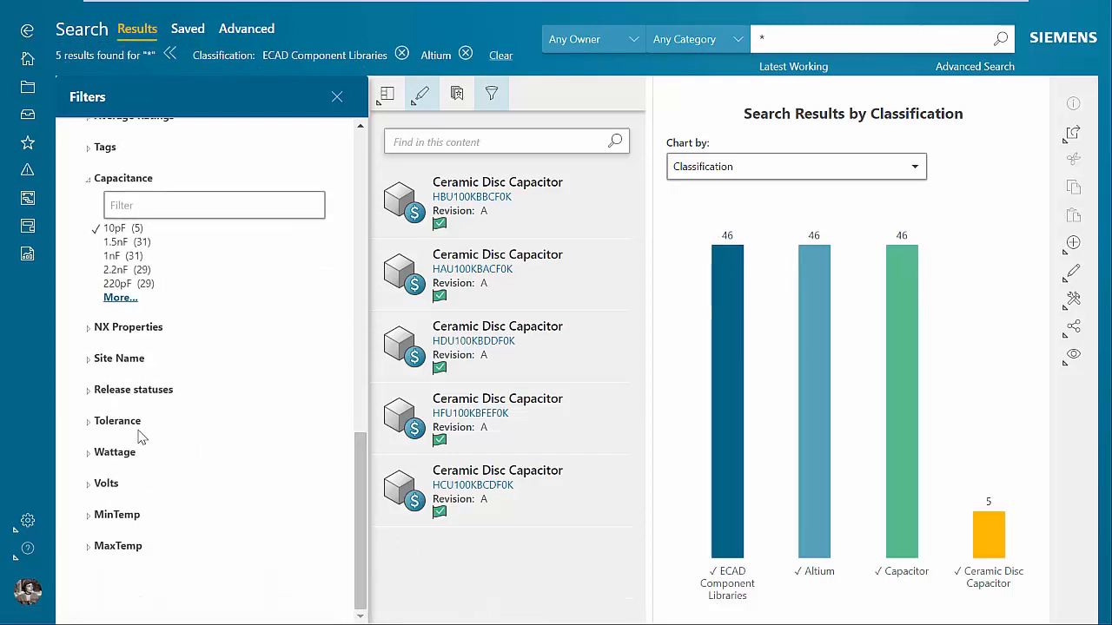
click(90, 425)
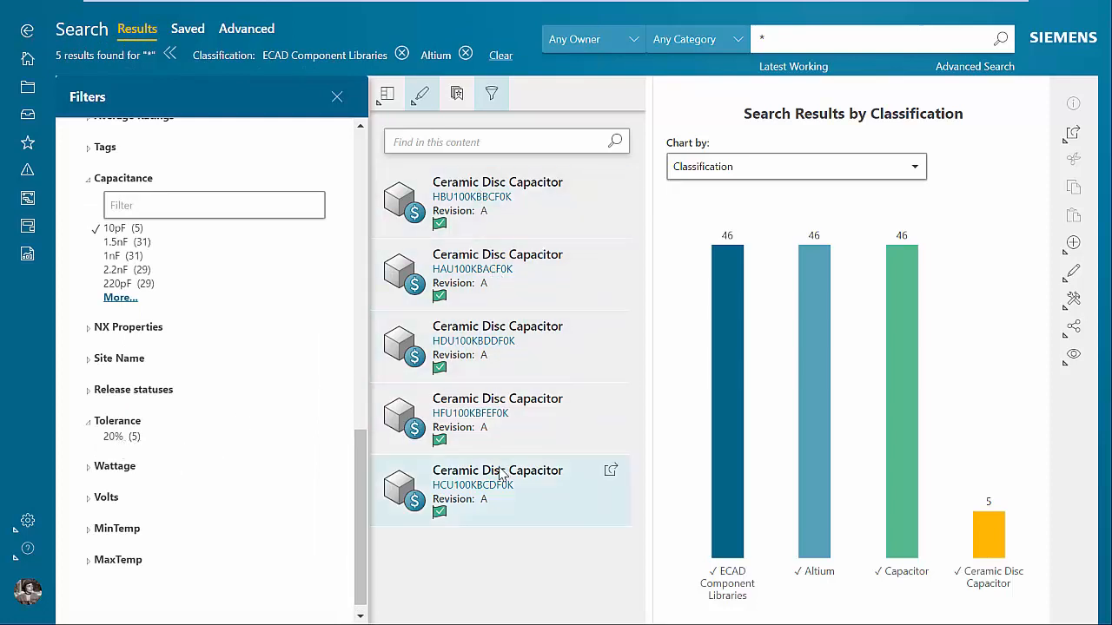
Compare the capacitors HBU100KBBCF0K, HAU100KBACF0K and HDU100KBDDF0K, down to their electrical and temperature ratings.
click(486, 227)
ctrl+click(484, 276)
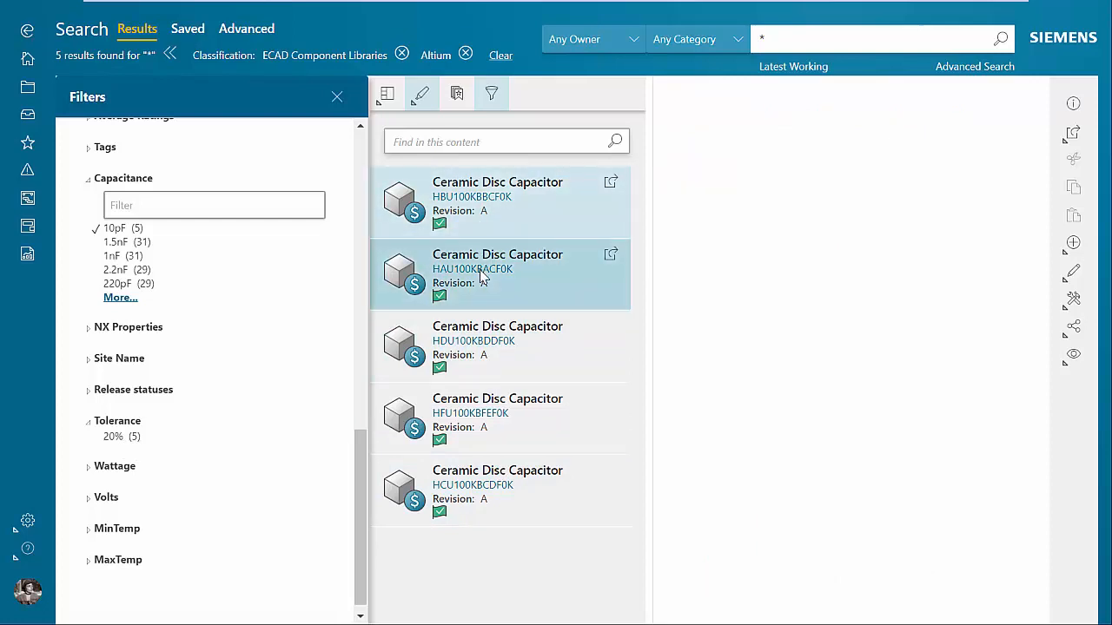
ctrl+click(486, 339)
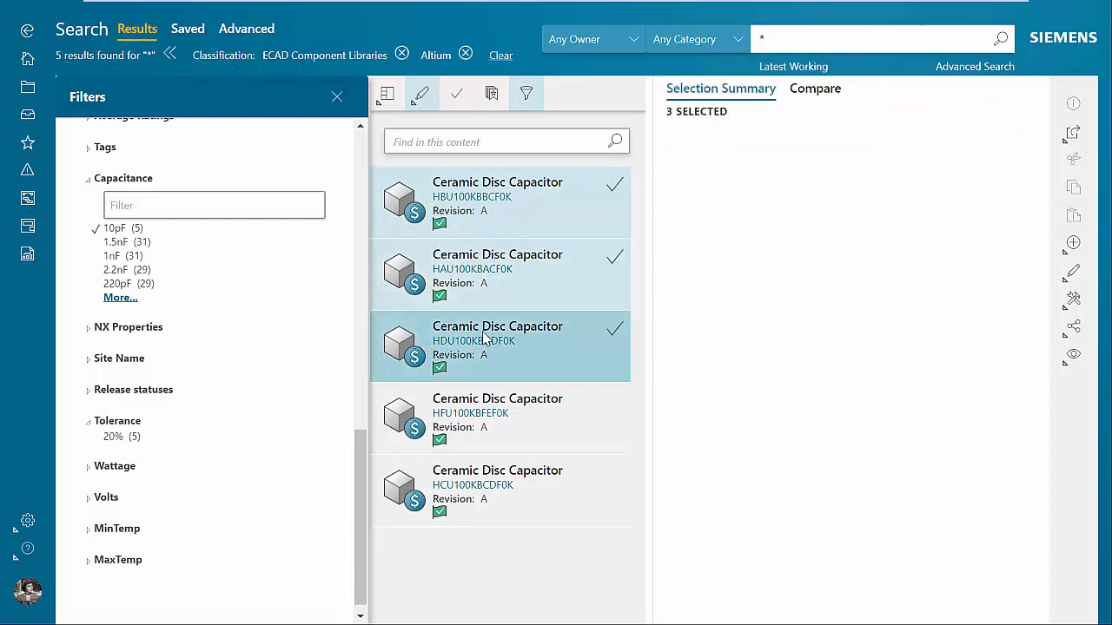
click(810, 94)
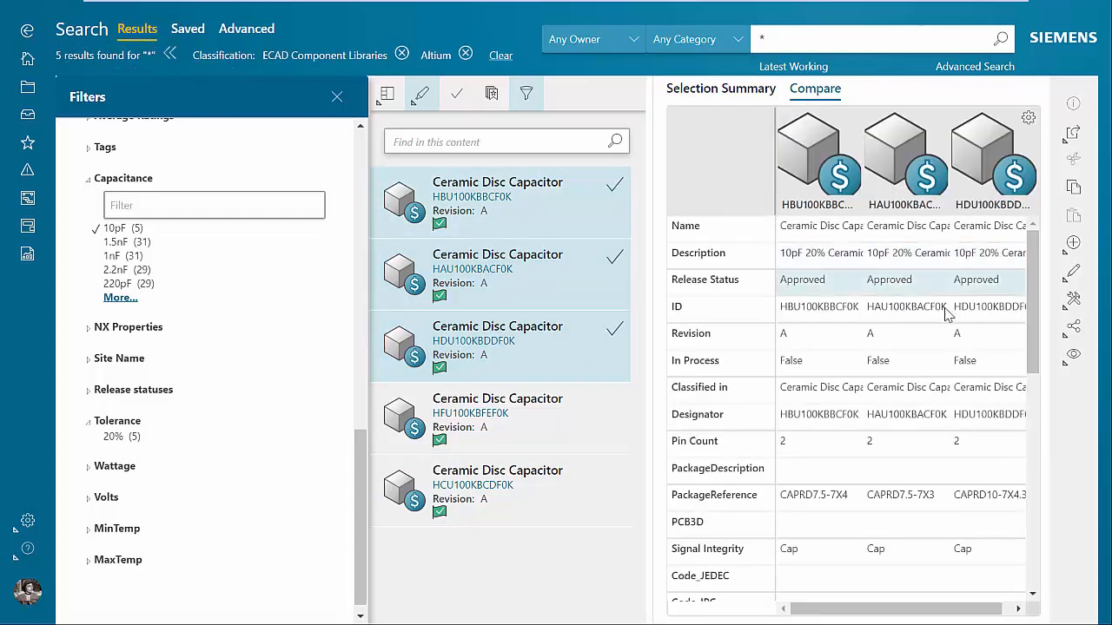
drag(1033, 273, 1021, 501)
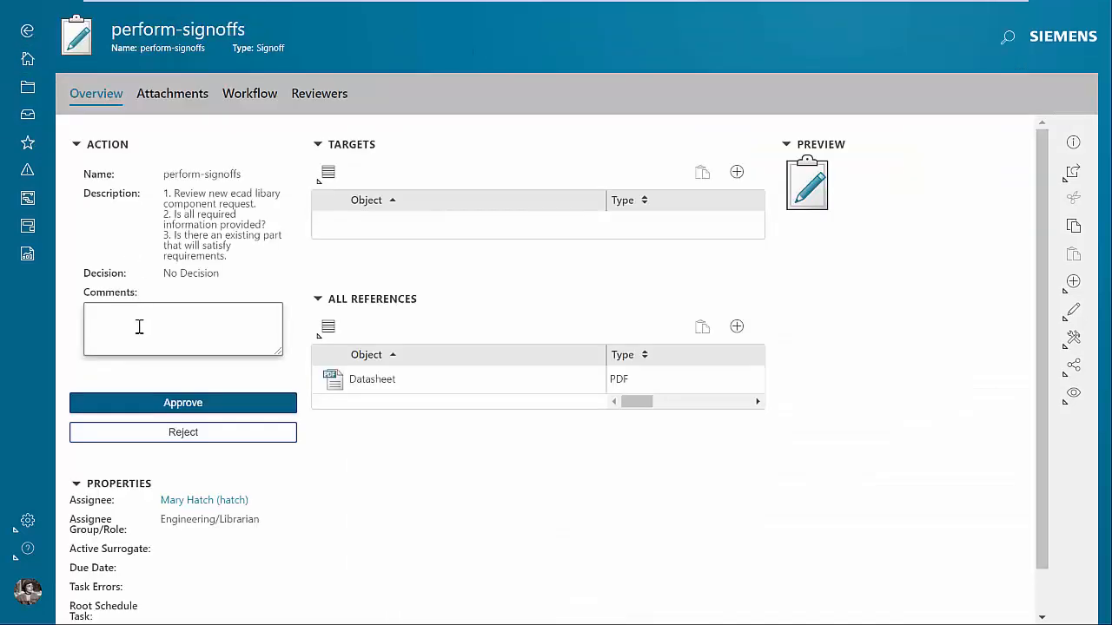
In the perform-signoffs inbox task, enter a comment that no existing component meets requirements and approve the request.
click(138, 326)
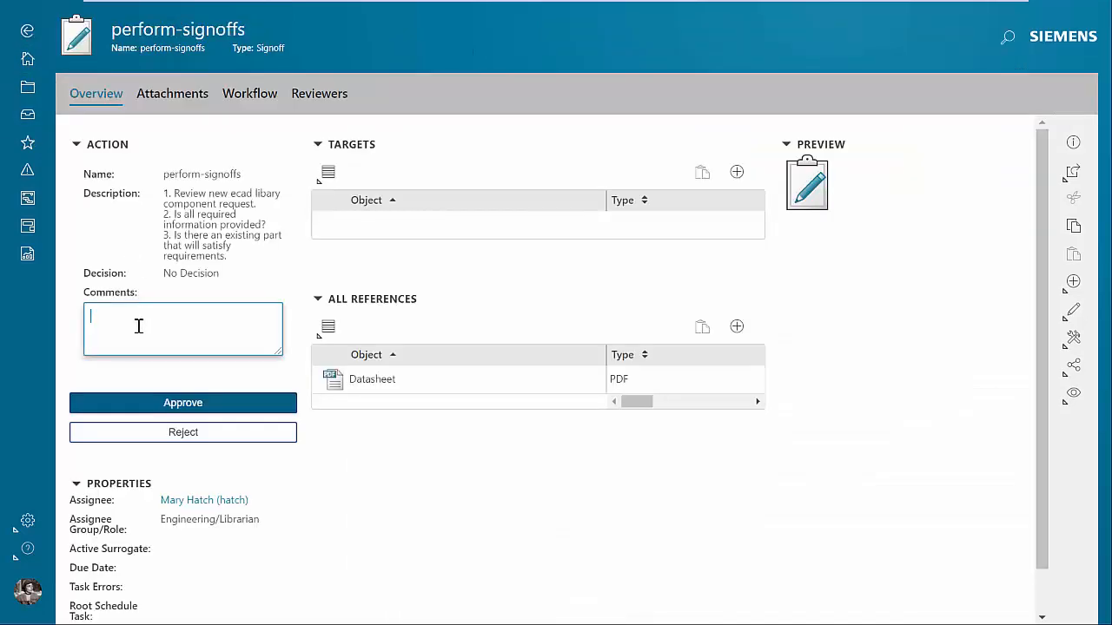
text(No existing component meets)
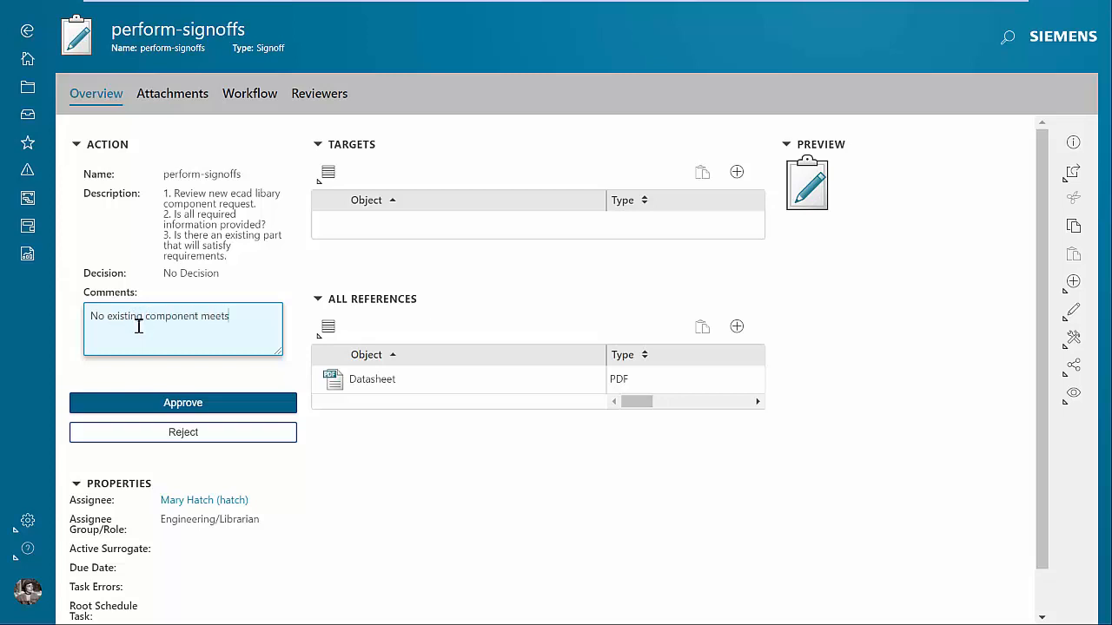
text(rements)
click(159, 402)
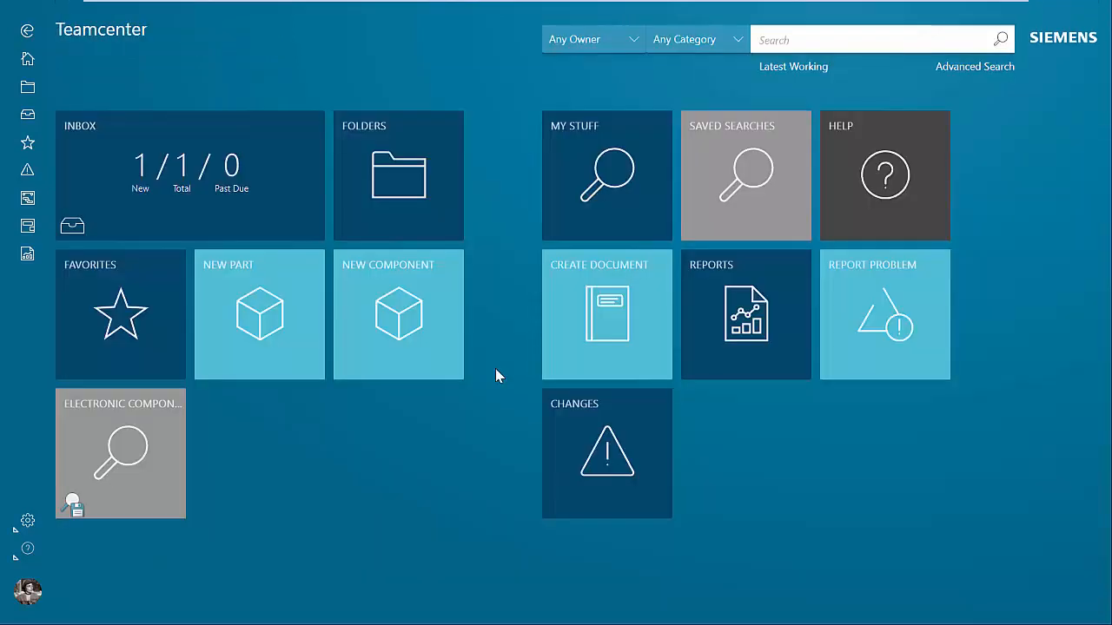
Open the Create Part task for New Cap from the inbox and read its instructions.
click(185, 181)
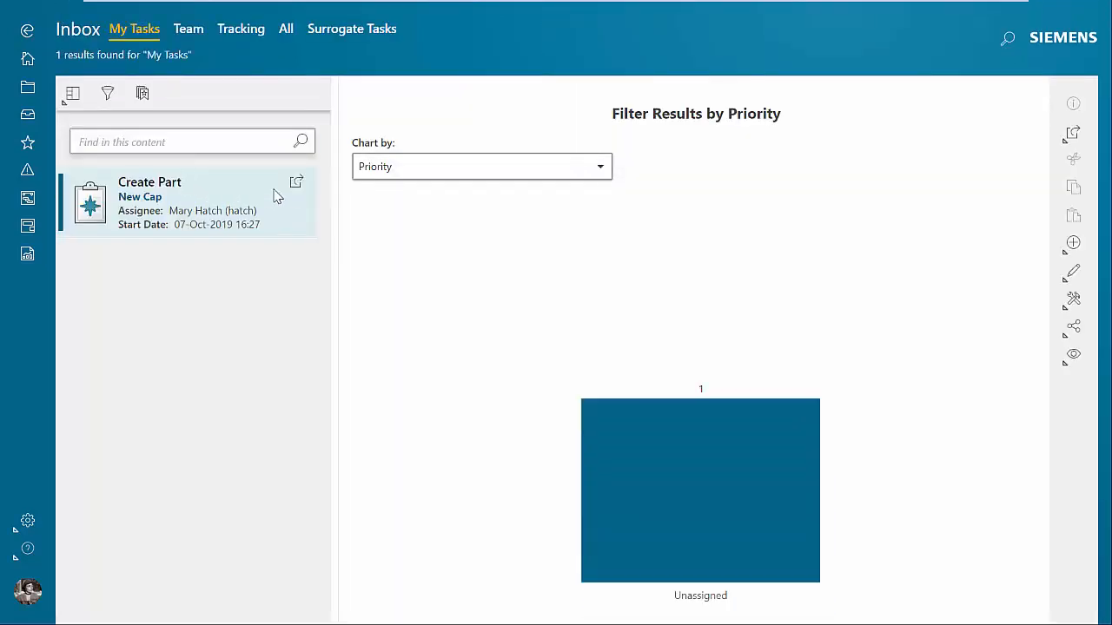
click(297, 186)
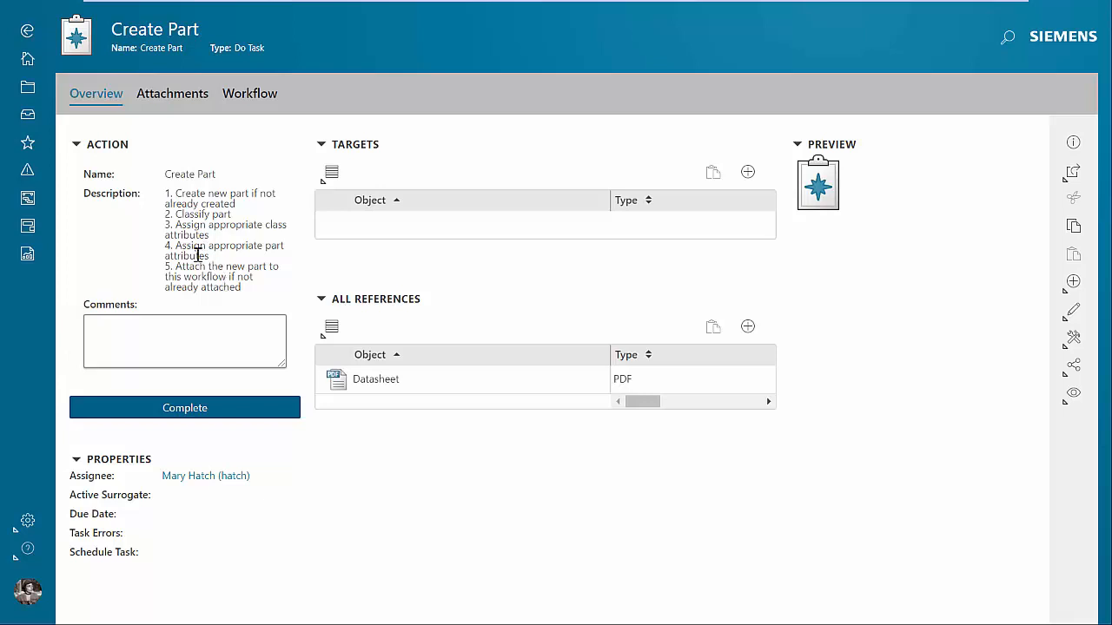
Create a new component named 10pF Capacitor with the description "Ceramic disc capacitor 10pF 10%".
click(27, 57)
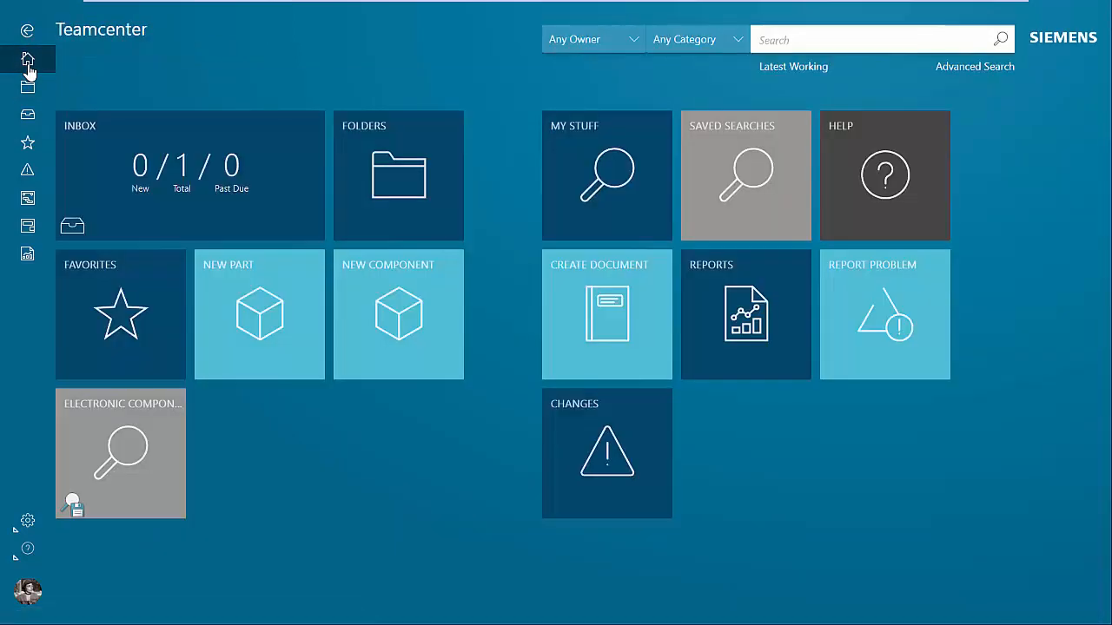
click(360, 295)
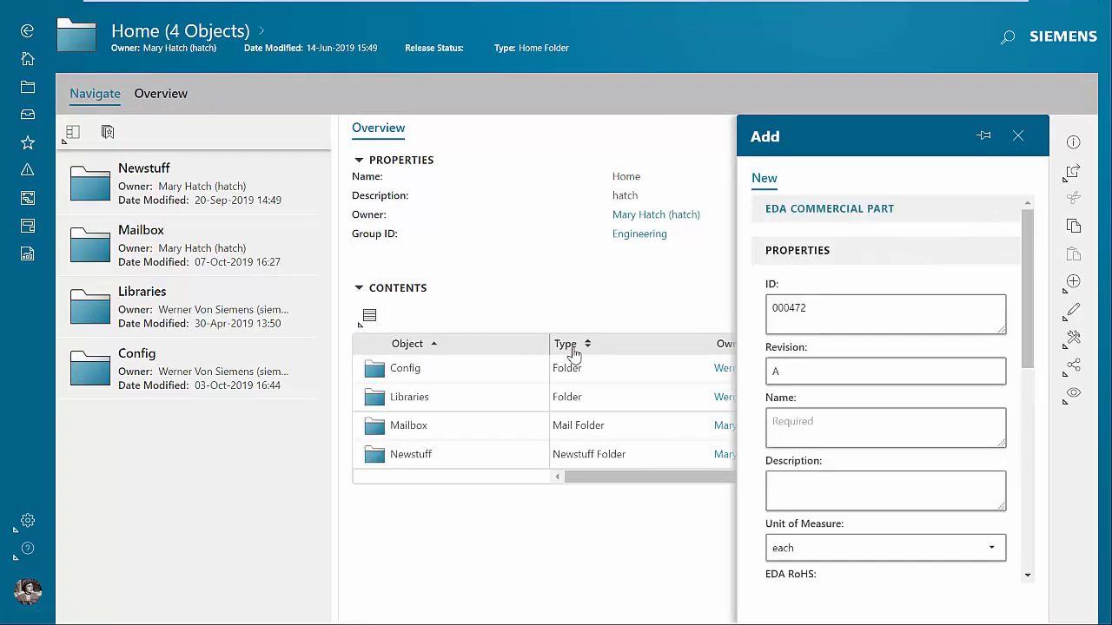
click(816, 431)
text(10pF 10%)
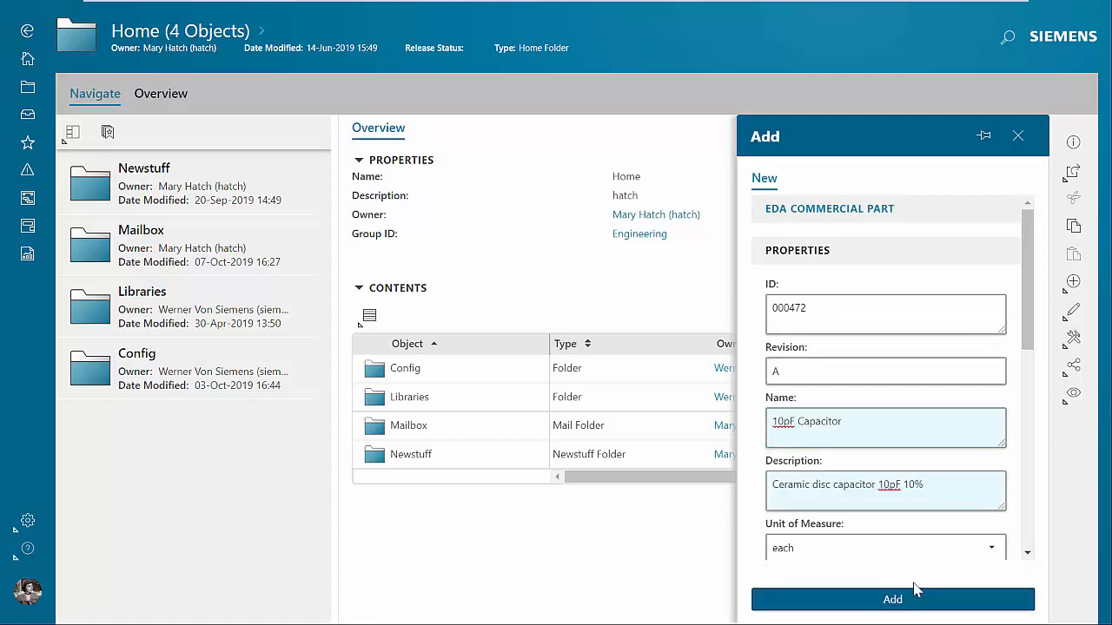
click(907, 606)
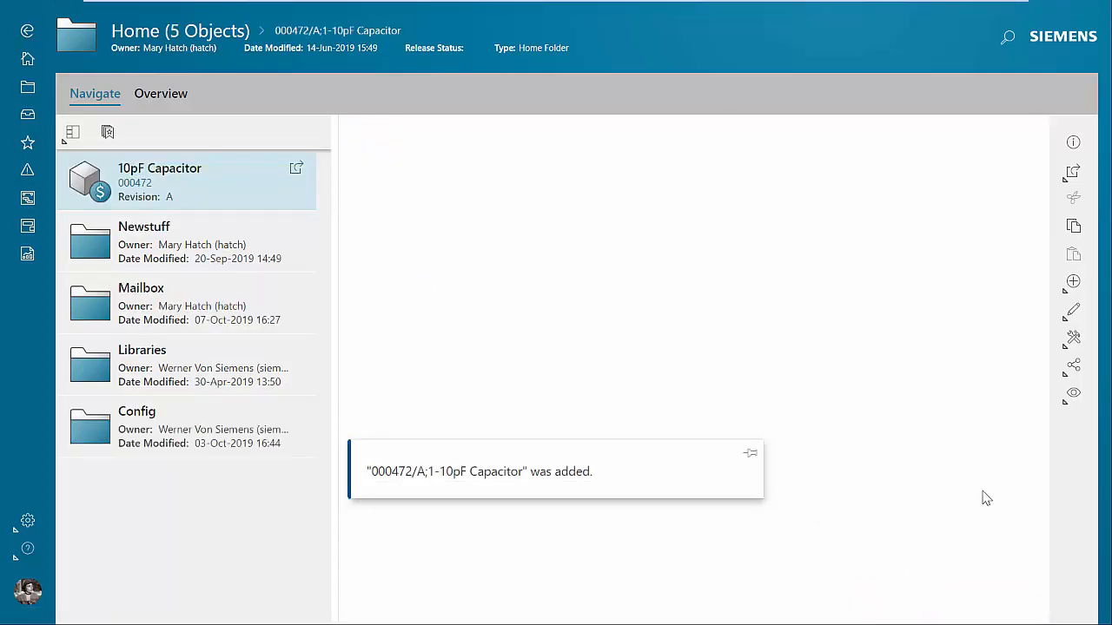
Classify the 10pF Capacitor in the Ceramic Disc Capacitor class under the Altium capacitors of the ECAD Component Libraries.
click(1070, 347)
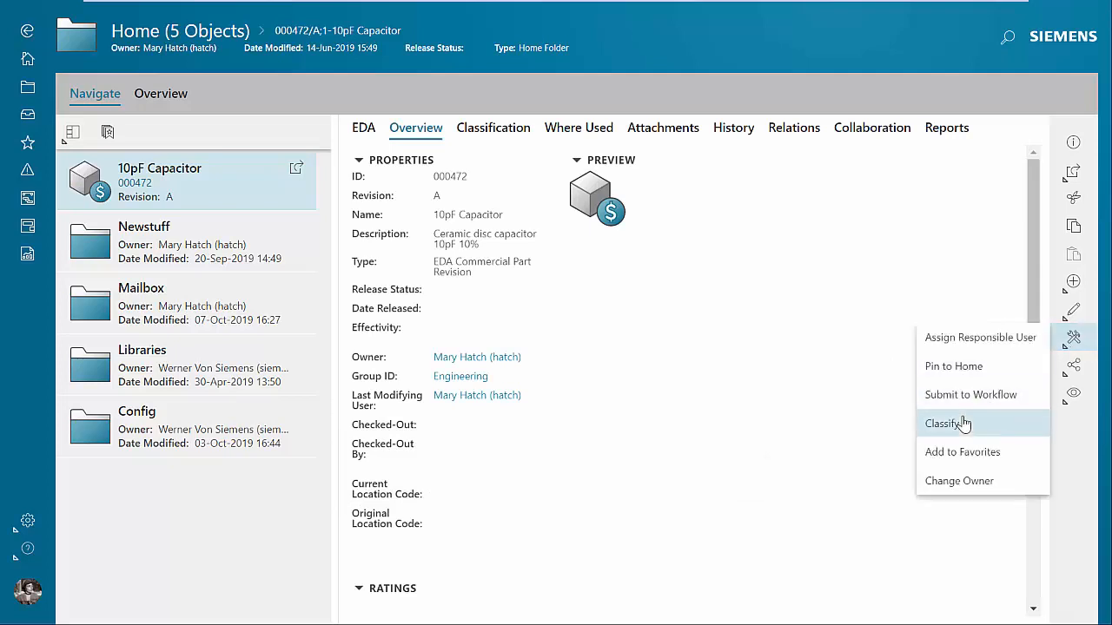
click(959, 425)
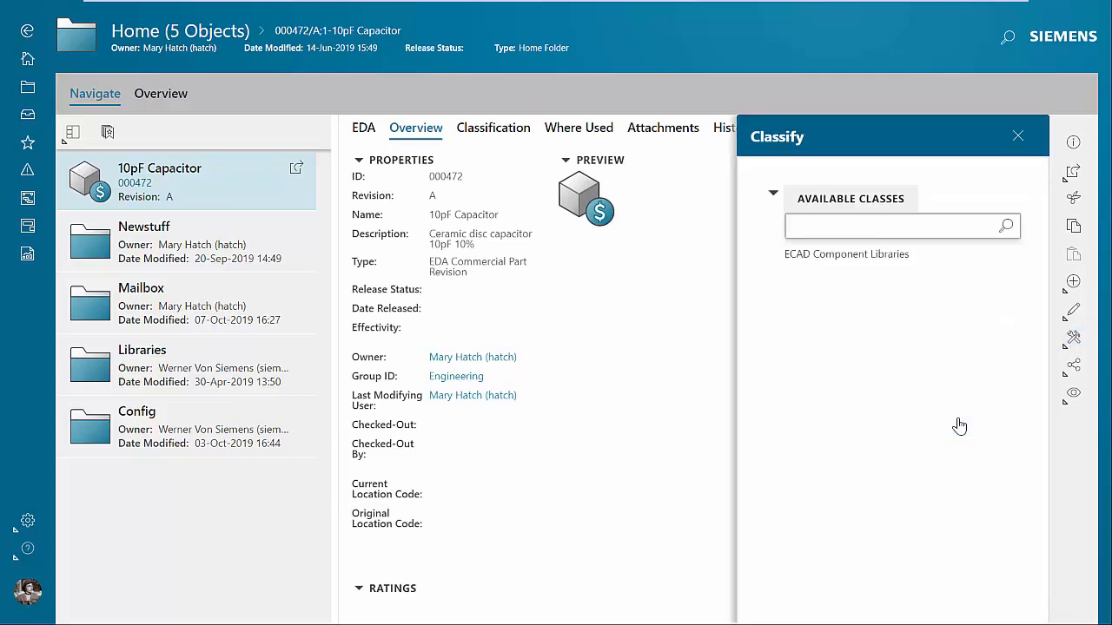
click(823, 255)
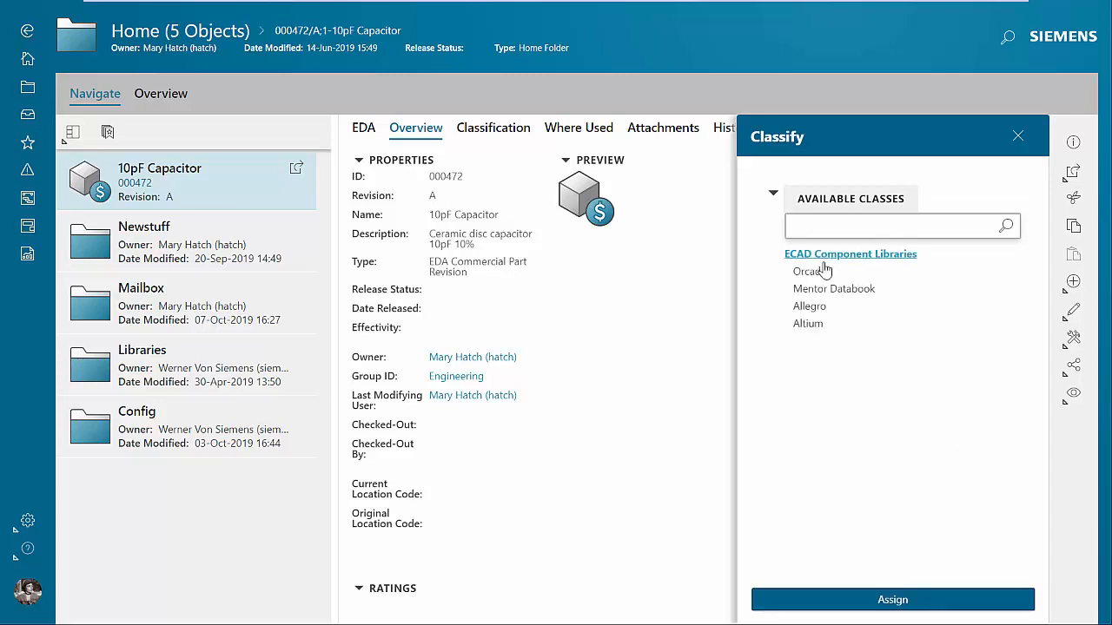
click(813, 324)
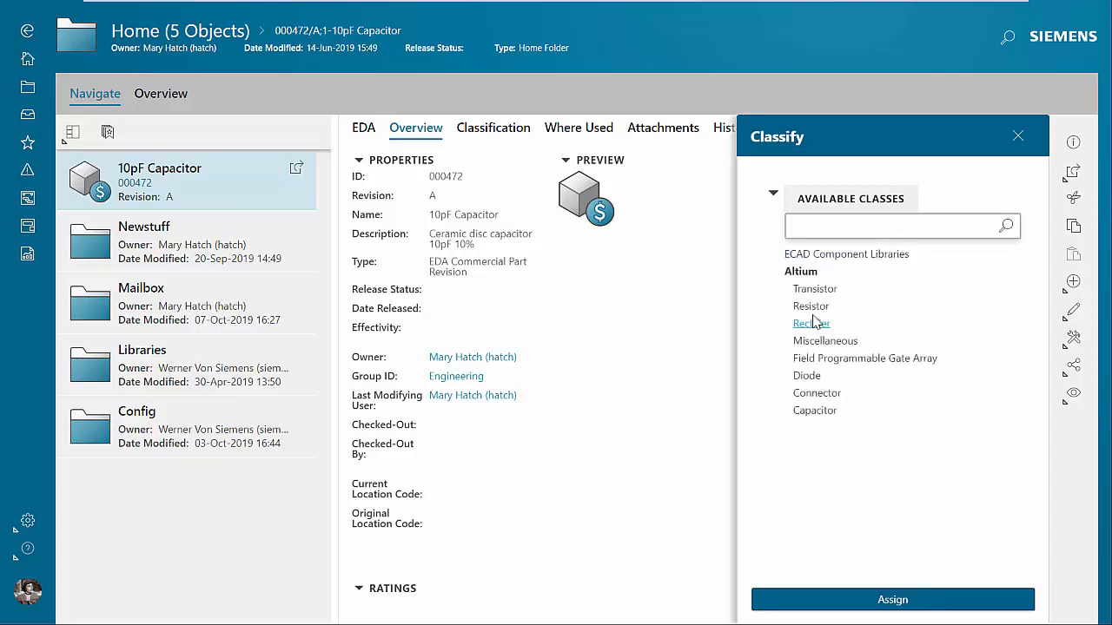
click(814, 410)
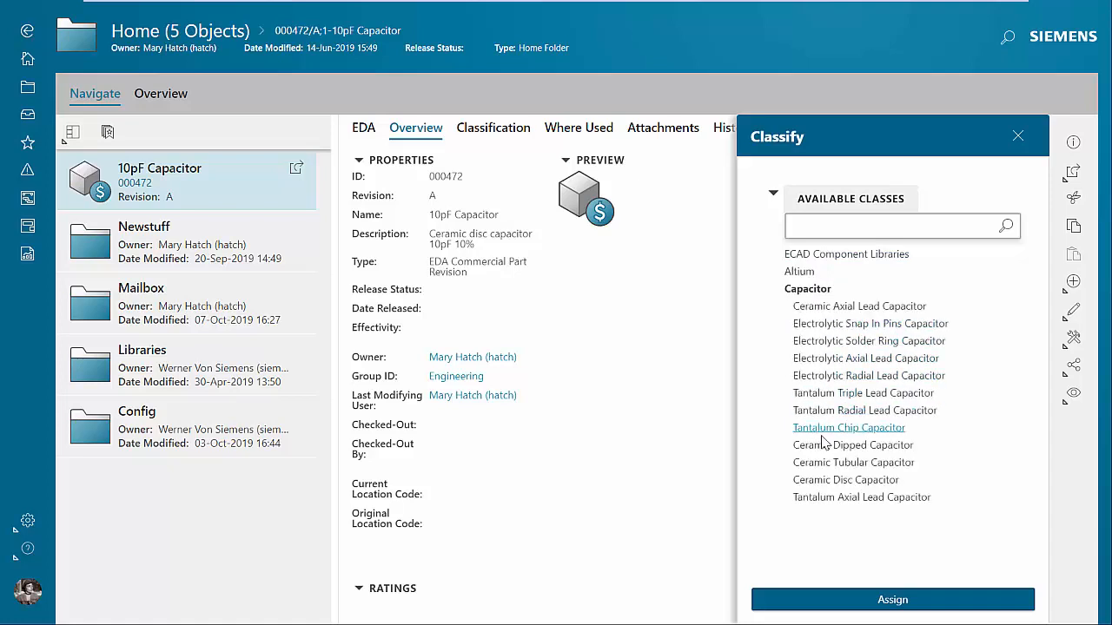
click(825, 481)
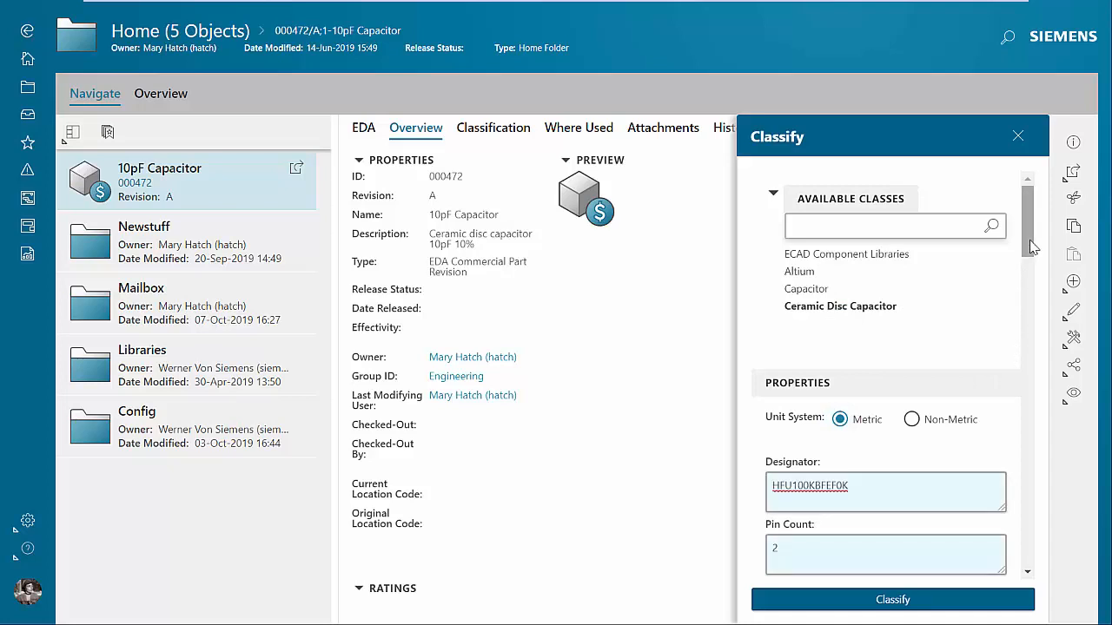
Save the classification with designator HFU100KBFEF0K, 2 pins, 10pF, 10% tolerance, 50W, 500V, MinTemp -40 and MaxTemp 185.
drag(1031, 248, 1003, 560)
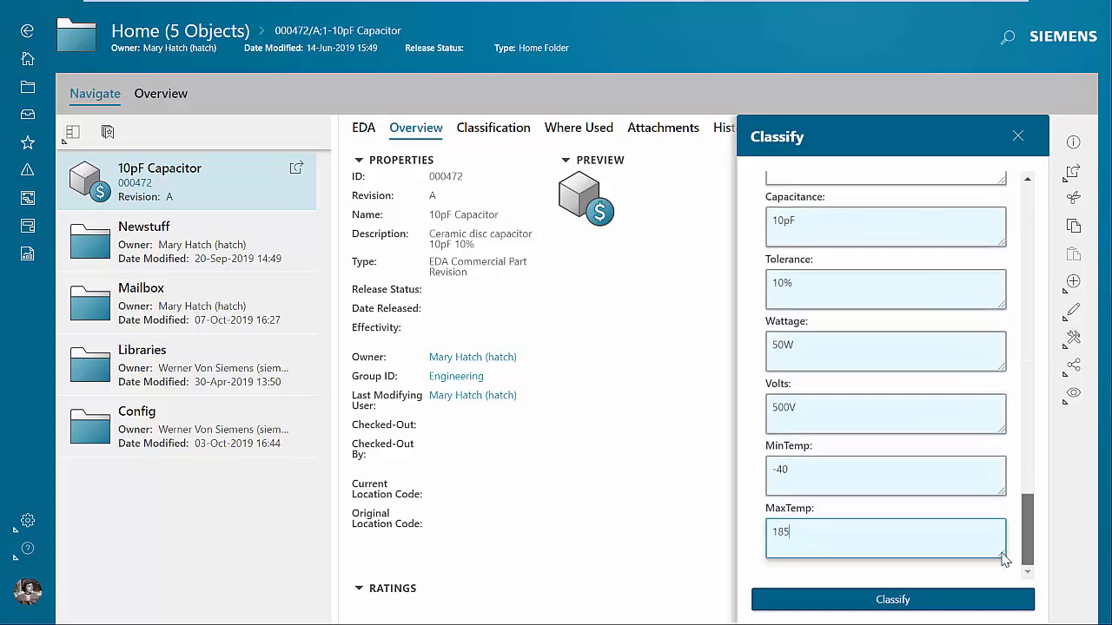
click(893, 601)
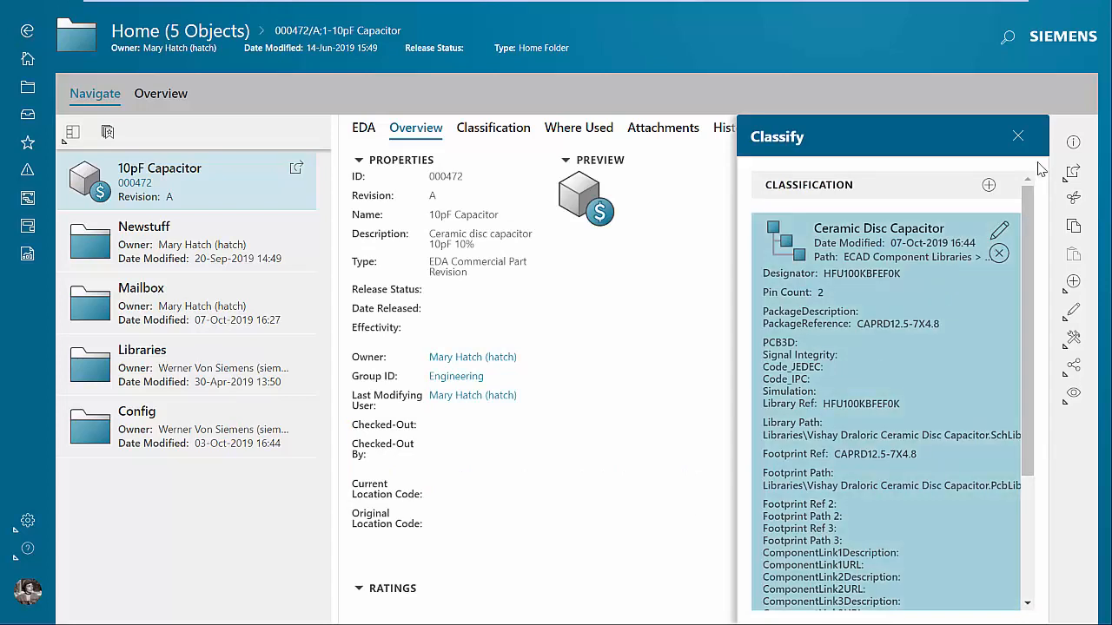
click(1018, 136)
Attach the ceramic capacitor compliance and ceramic capacitor datasheet PDFs from the demo folder to the 10pF Capacitor.
click(663, 128)
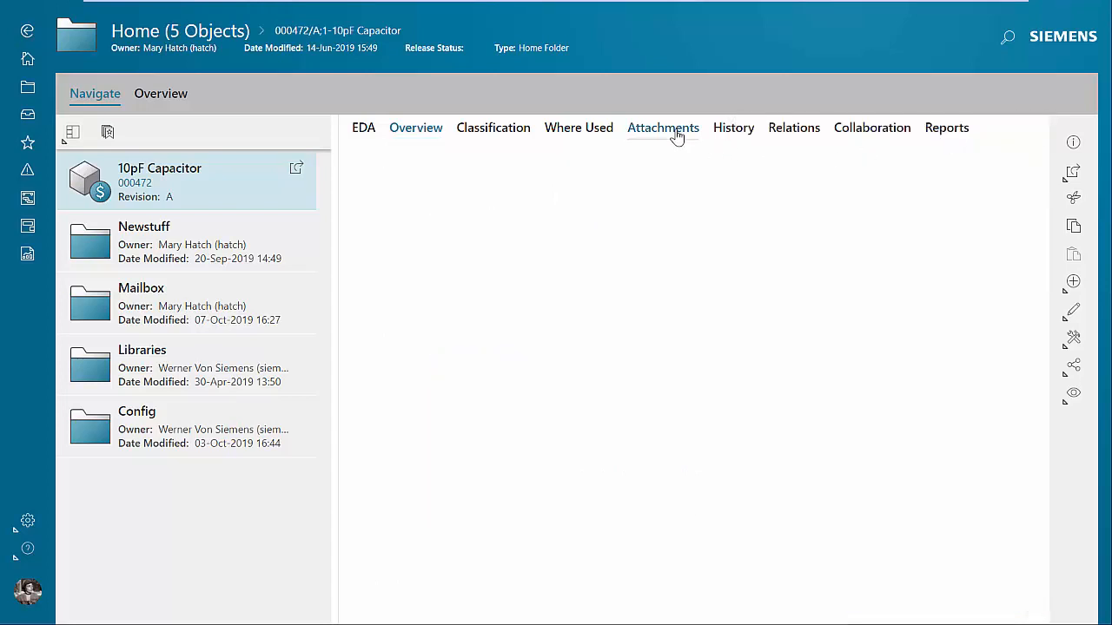
key(alt+Tab)
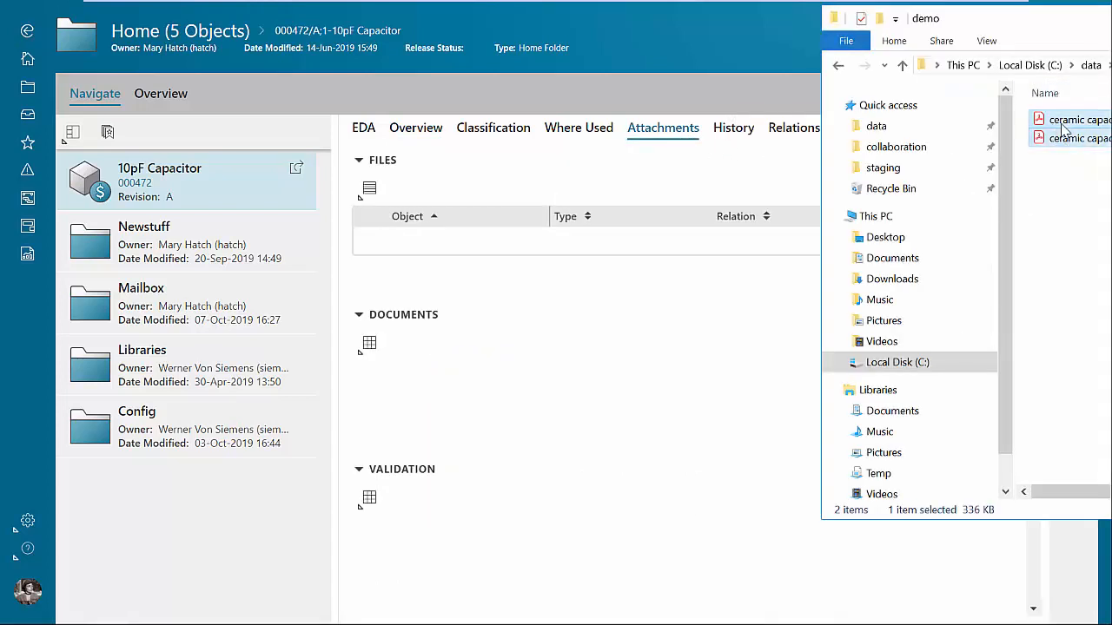
ctrl+click(1061, 139)
drag(1062, 137, 395, 244)
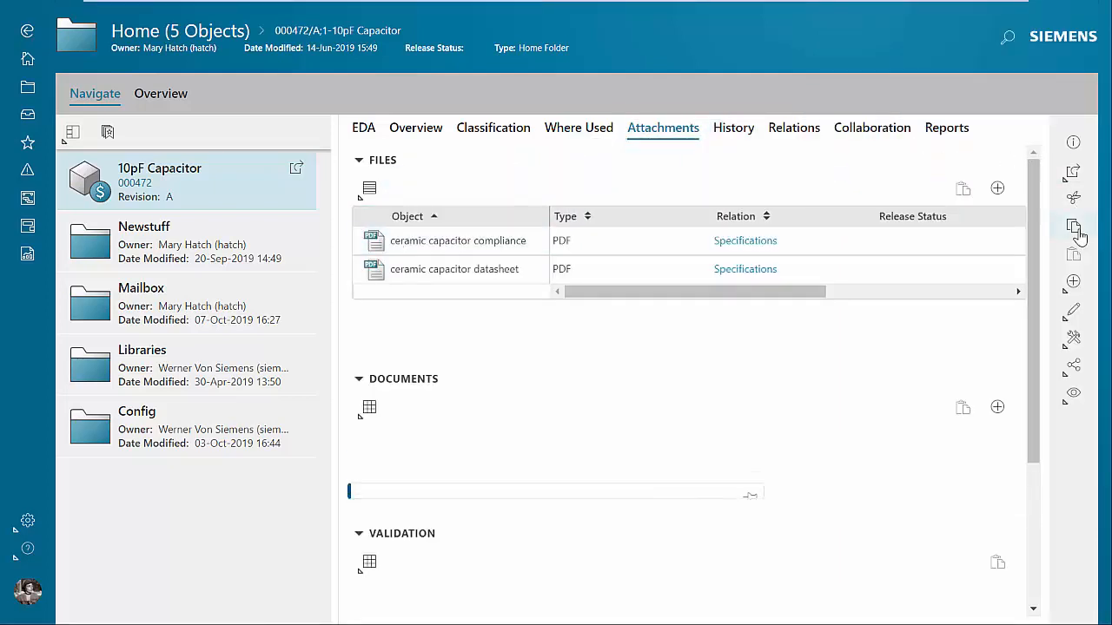
Copy the 10pF Capacitor into the targets of the Create Part task and complete the task.
click(1074, 228)
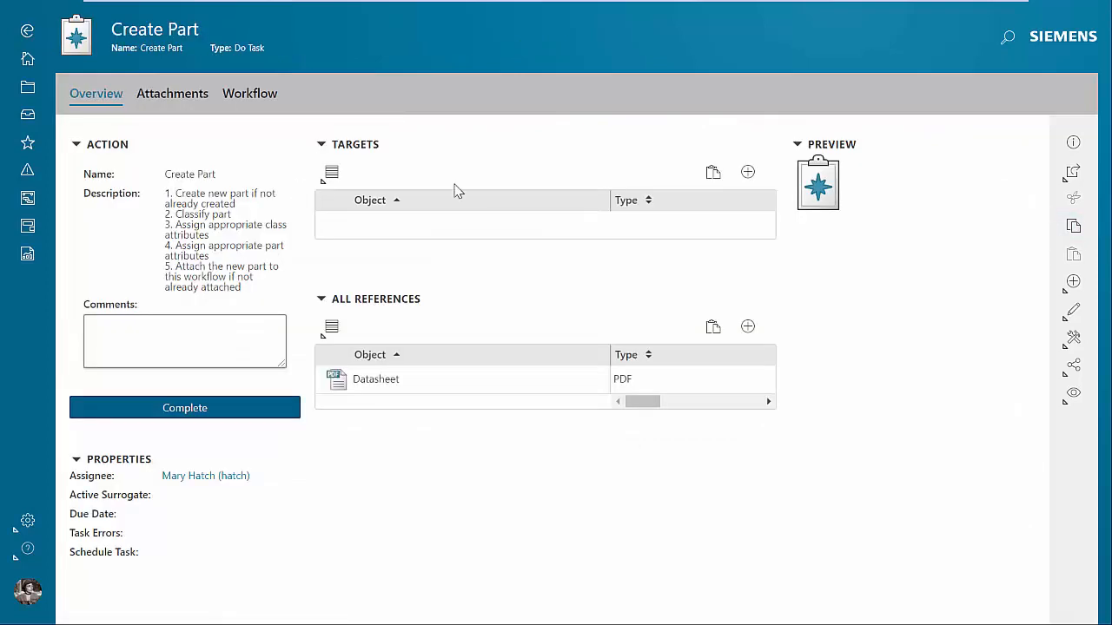
click(712, 173)
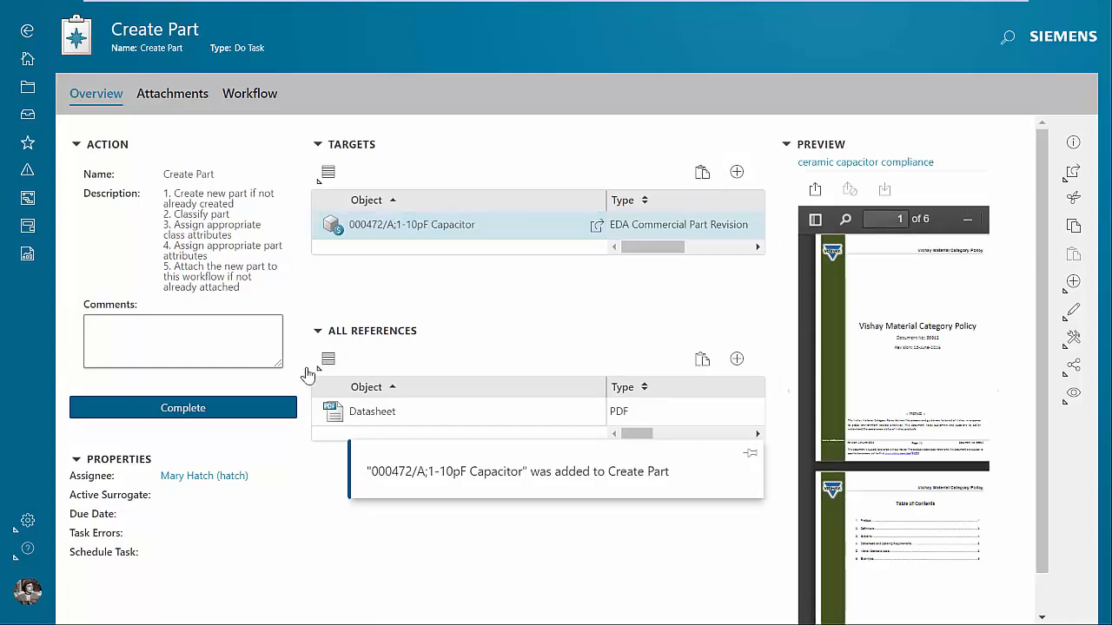
click(219, 407)
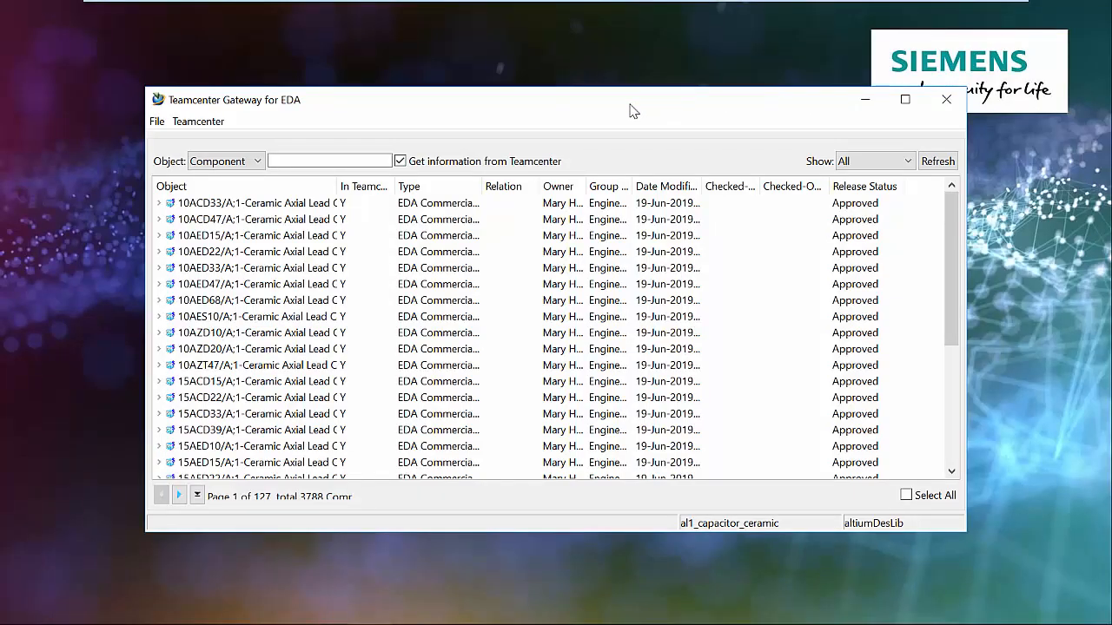
In Teamcenter Gateway for EDA, synchronize only the latest changes of the al1_capacitor_ceramic library from Teamcenter.
click(205, 122)
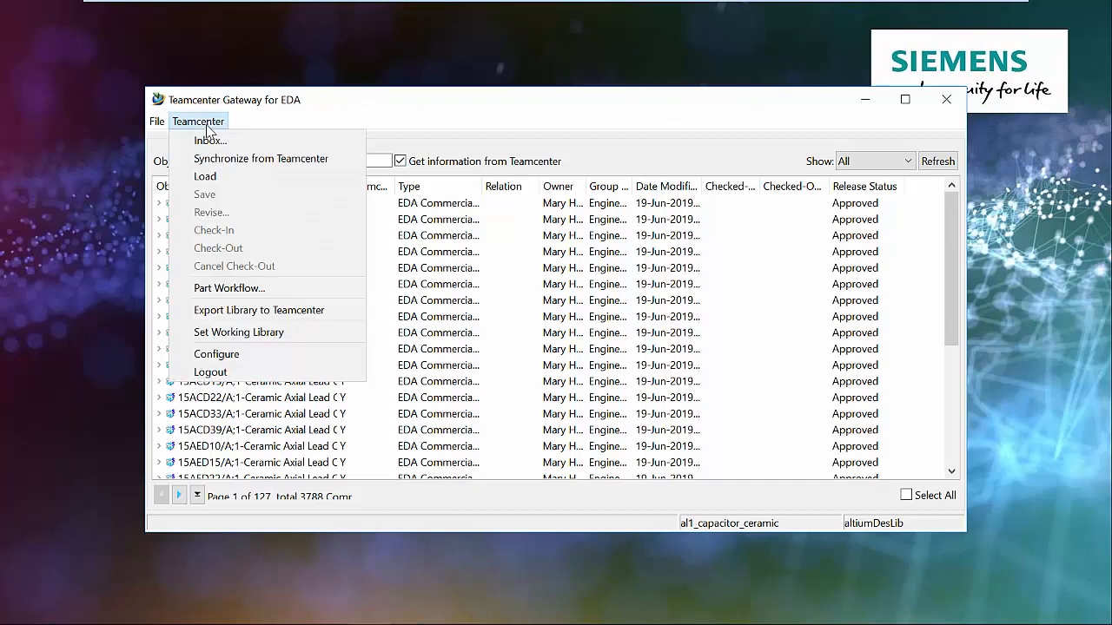
click(337, 162)
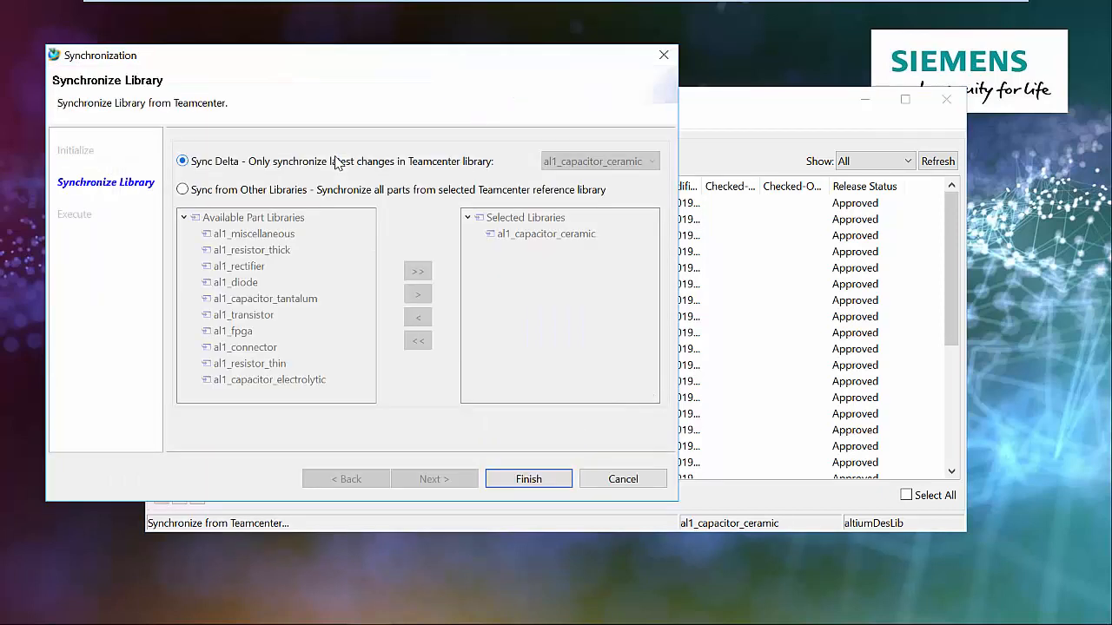
click(560, 481)
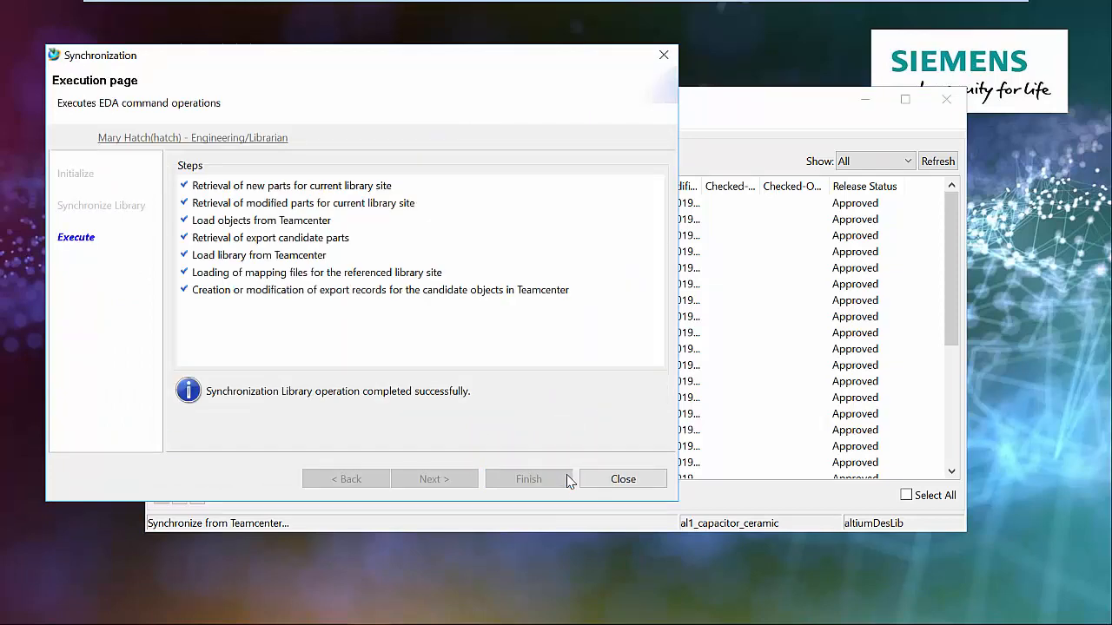
click(621, 482)
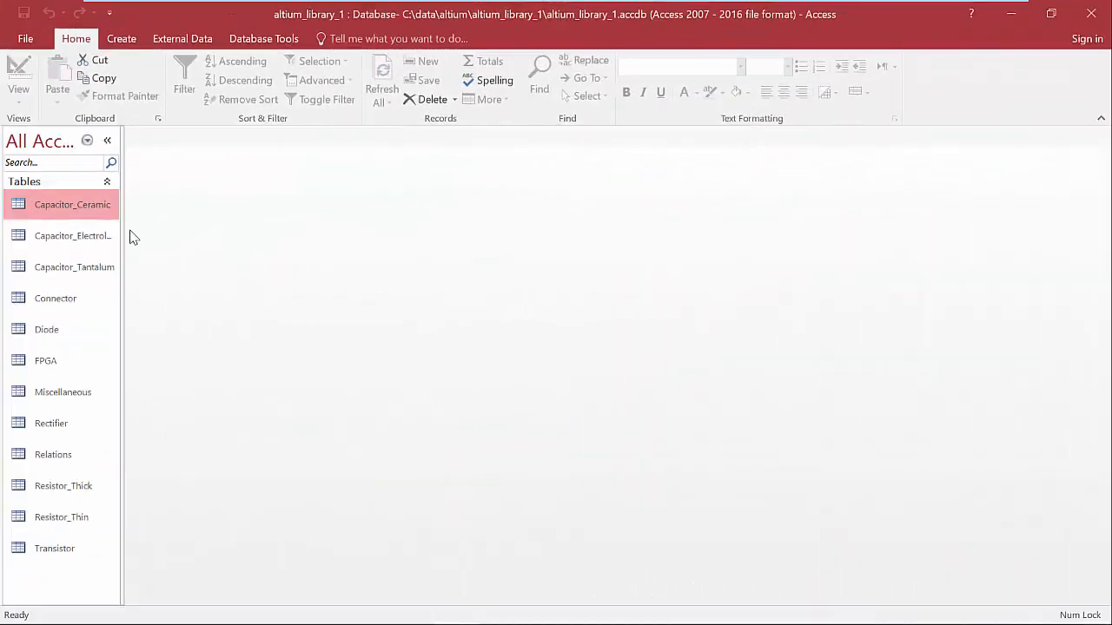
Switch to the altium_library_1 database in Access and check the new part's record in the Capacitor_Ceramic table.
double_click(78, 208)
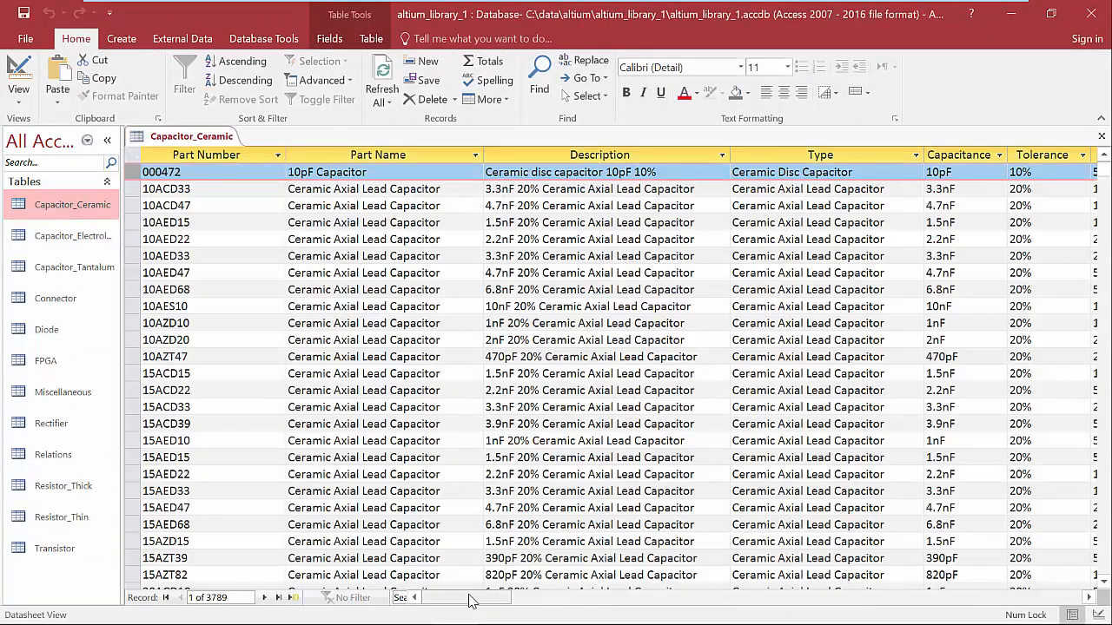
drag(472, 599, 509, 599)
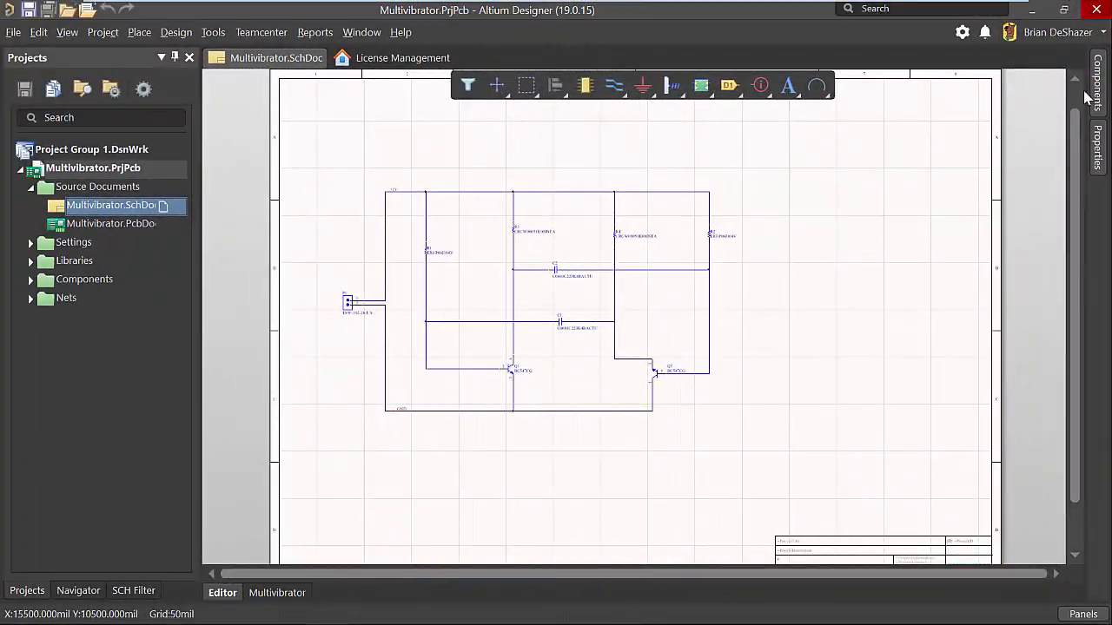
In Altium Designer, search the file-based libraries for ceramic disc capacitors whose capacitance equals 10pF.
click(1097, 87)
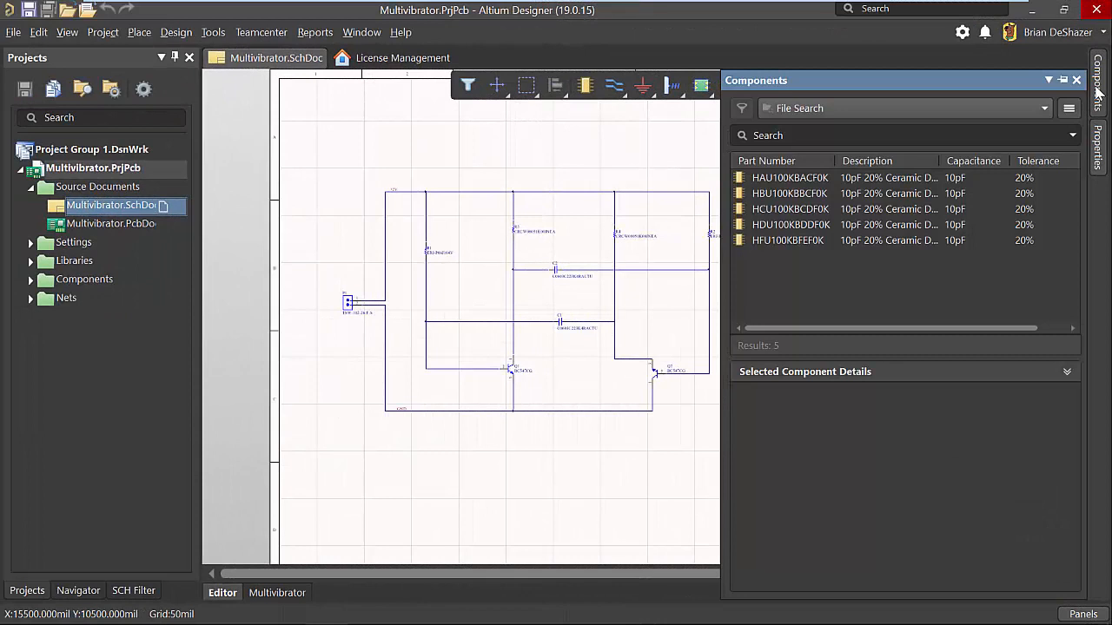
click(1068, 108)
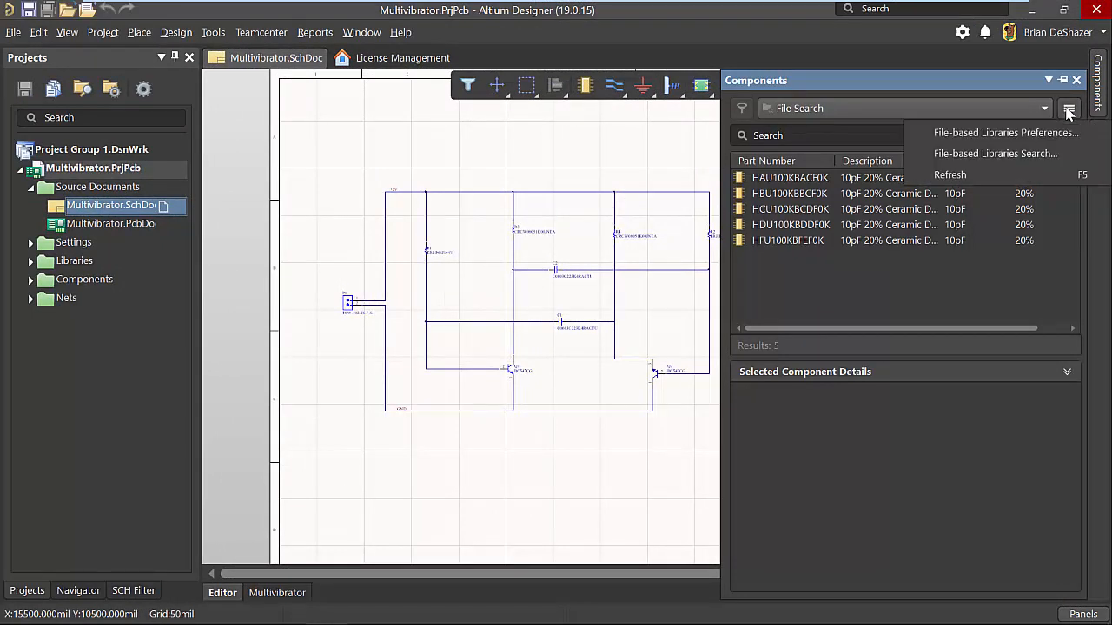
click(999, 149)
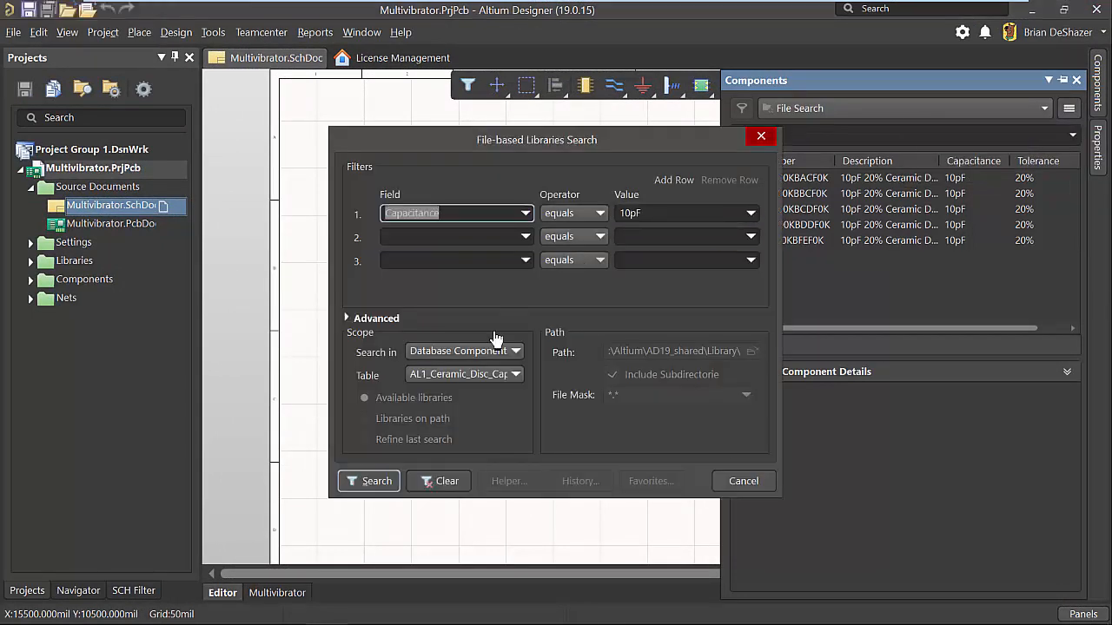
click(372, 481)
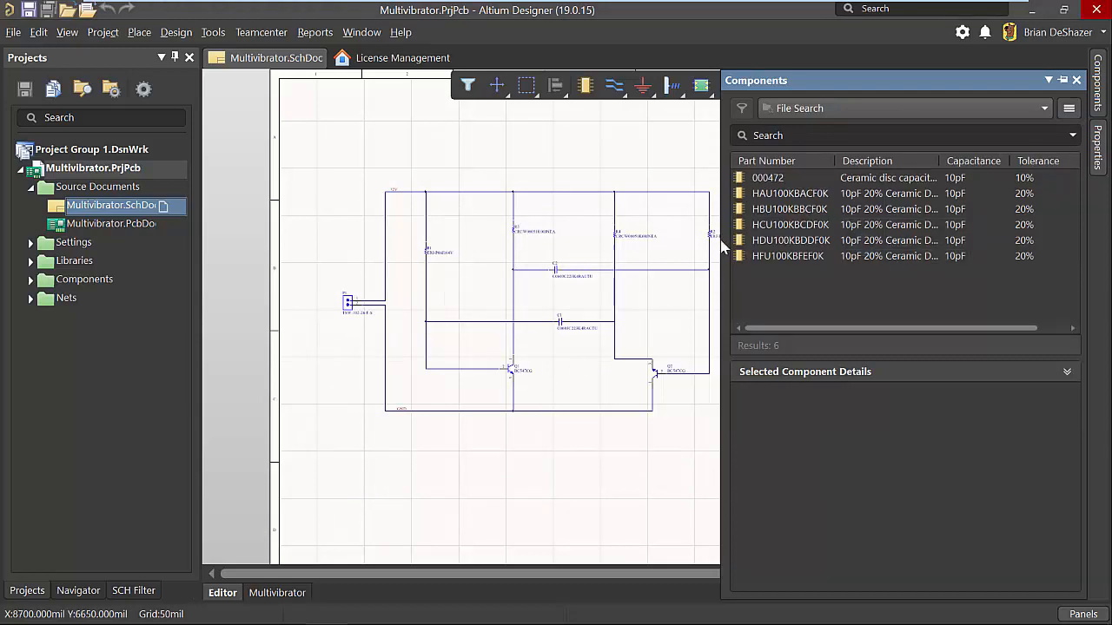
Review the details and models of part 000472, and place it on the Multivibrator schematic above the circuit.
click(774, 178)
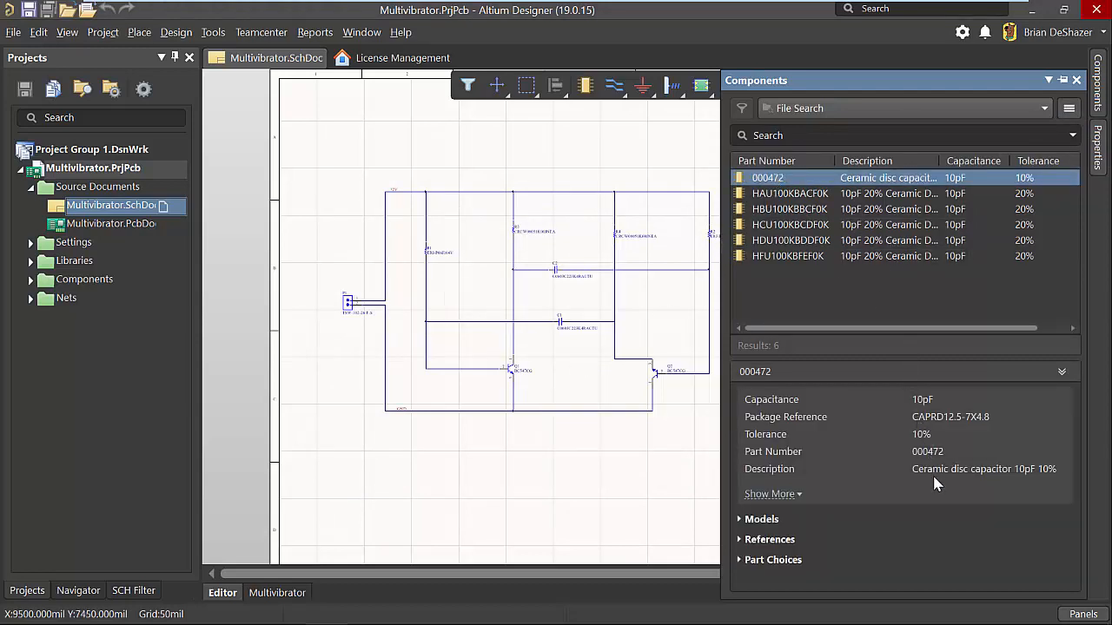
click(739, 520)
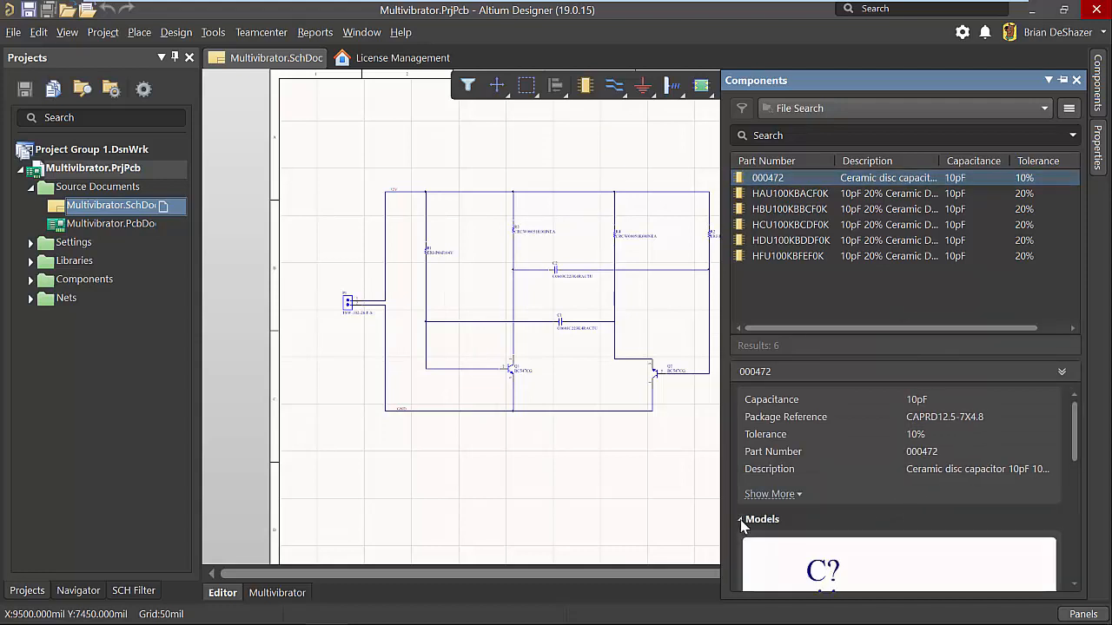
scroll(781, 523, down, 8)
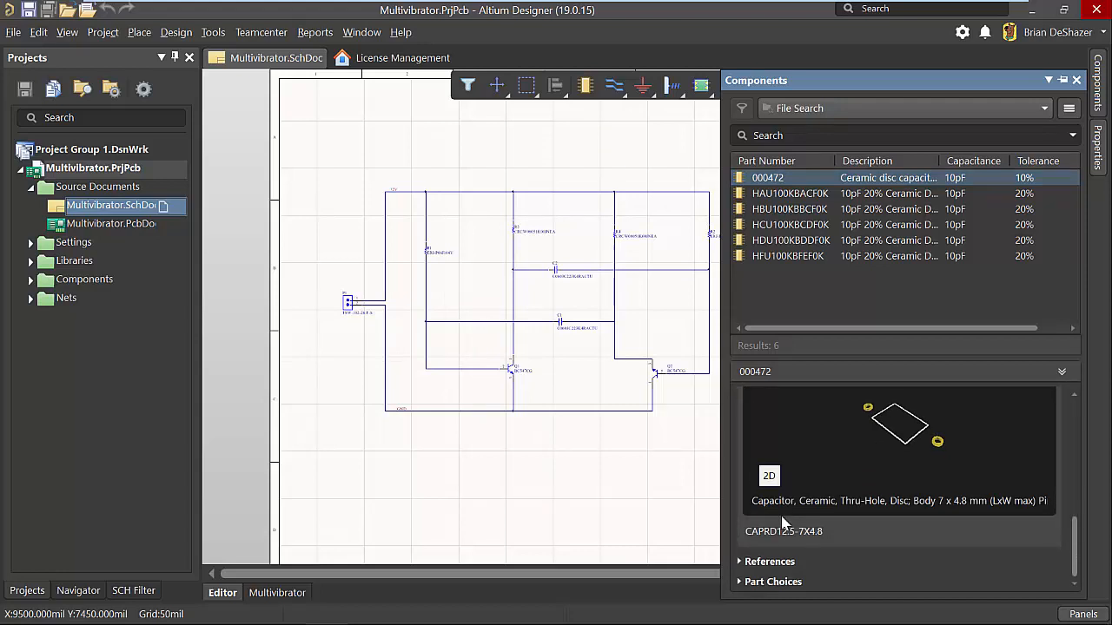
scroll(782, 524, up, 2)
scroll(782, 523, up, 6)
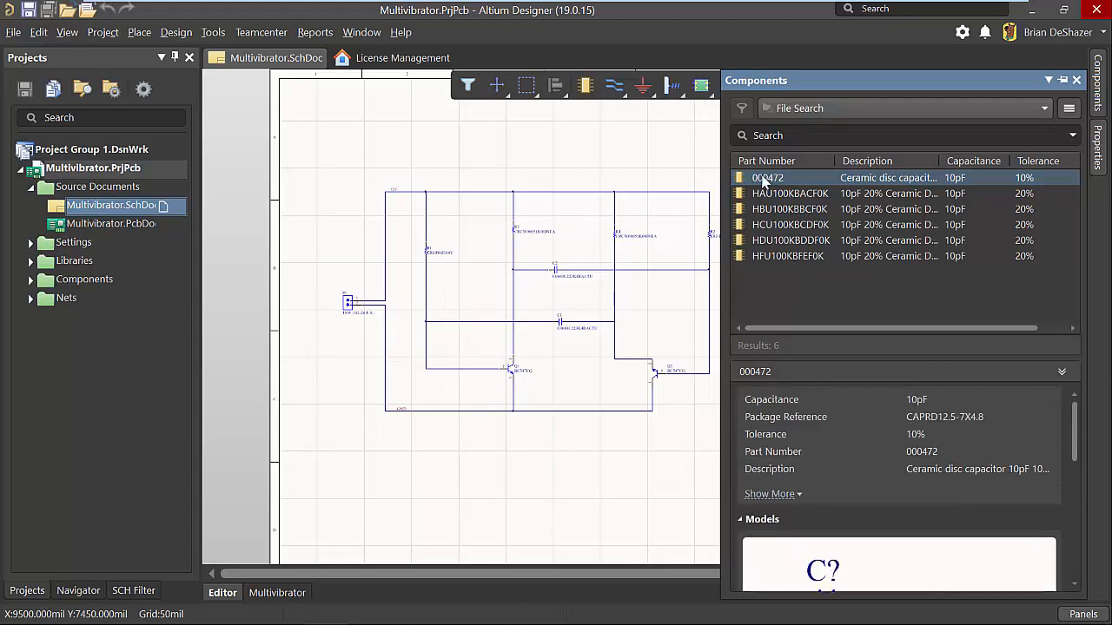
drag(685, 183, 561, 162)
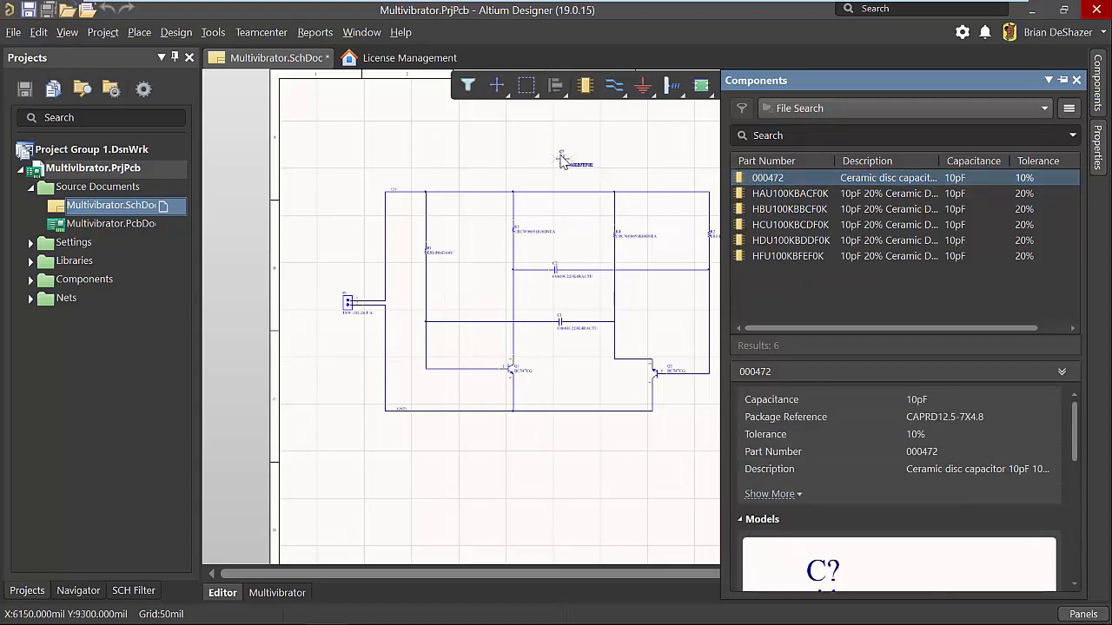